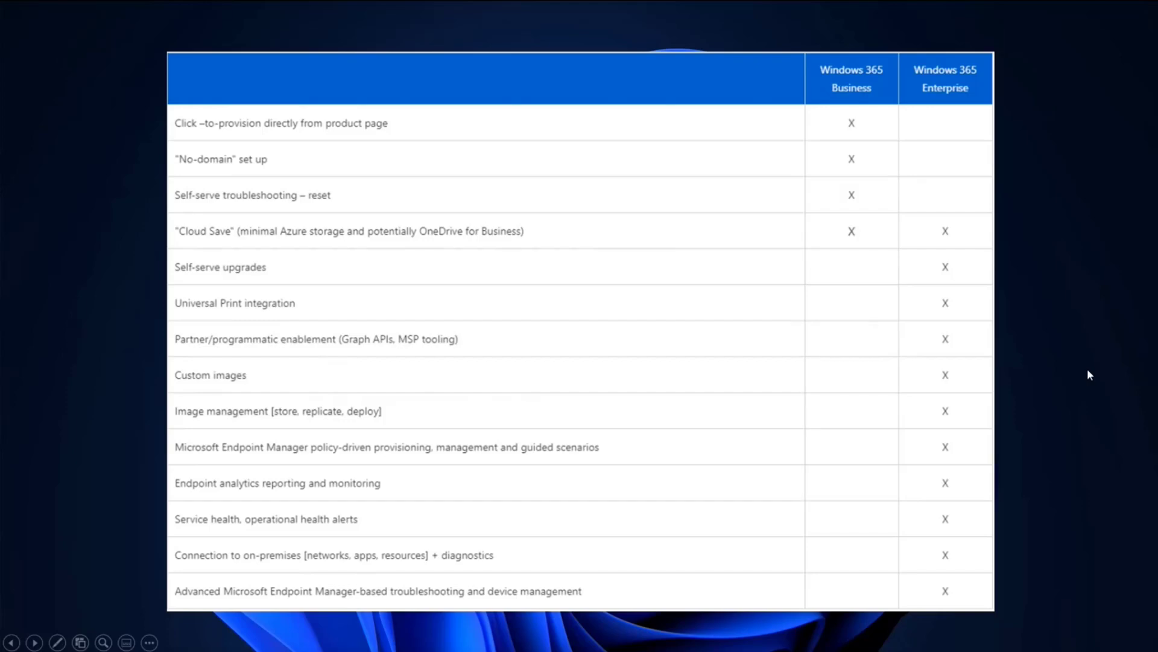
Leave the slideshow and bring the Edge window with Endpoint Manager to the front.
key("super+d")
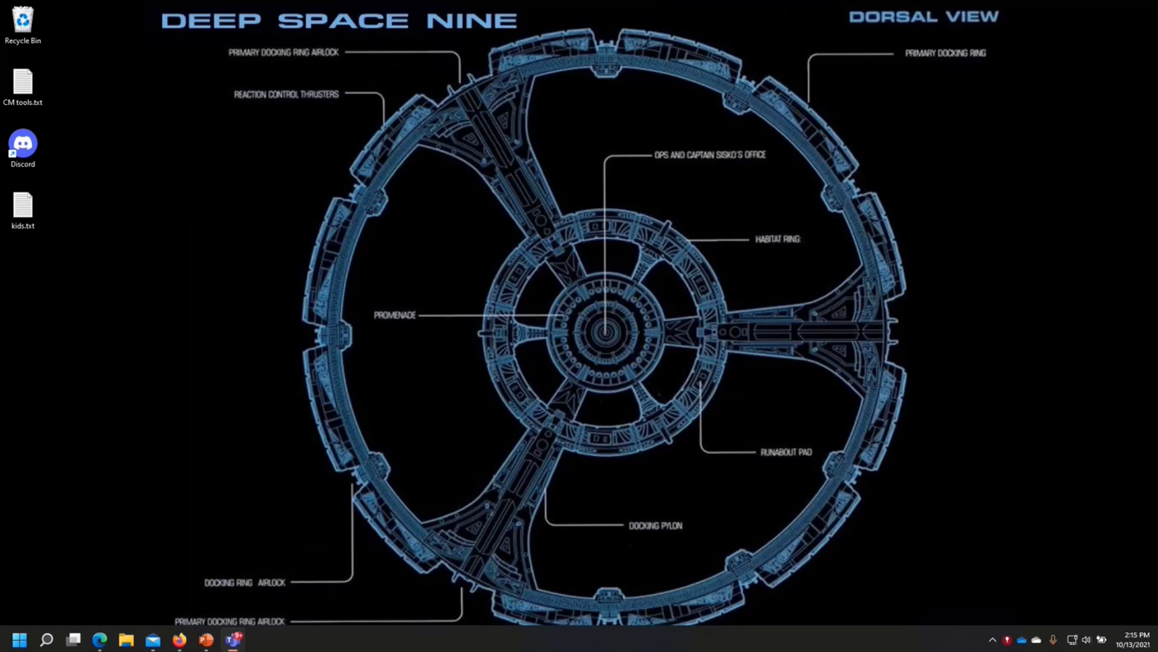
mouse_move(100, 645)
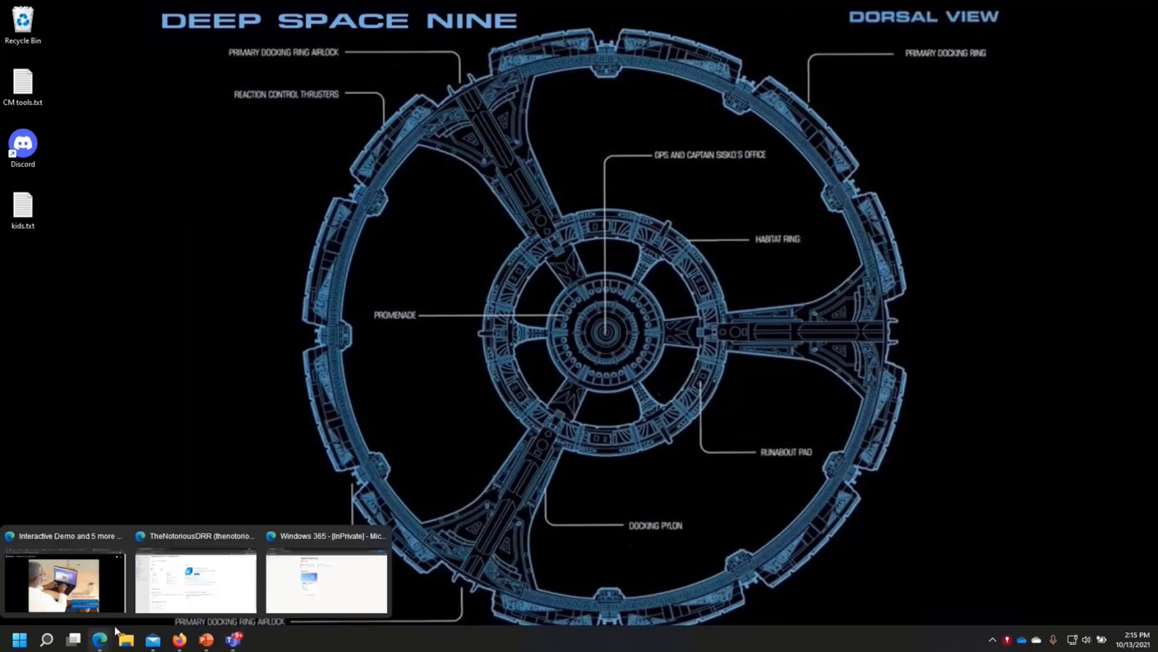
left_click(209, 595)
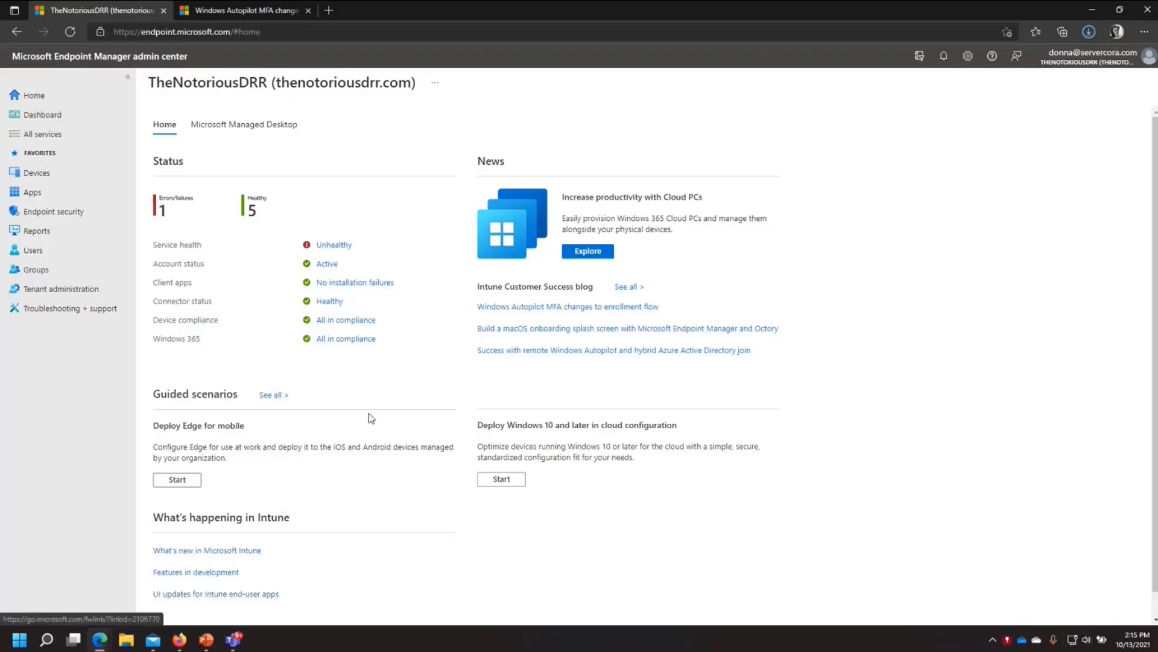
Launch ZoomIt.exe from Start and zoom the browser page to 125%.
left_click(29, 641)
type("ZoomIt.exe")
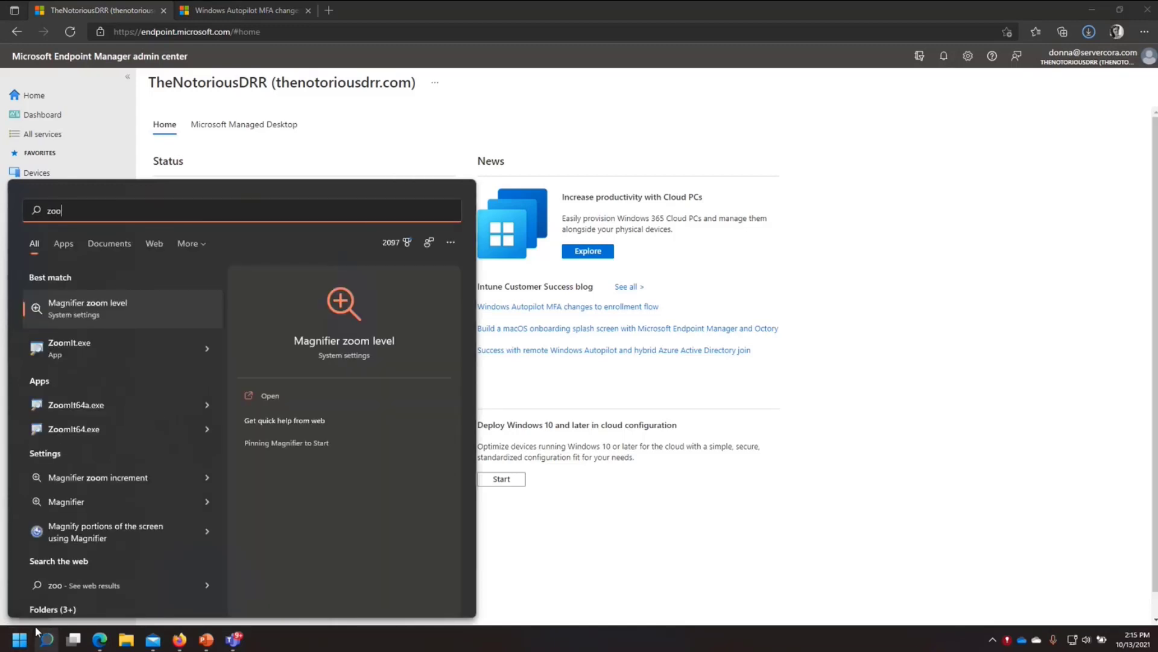
key("Return")
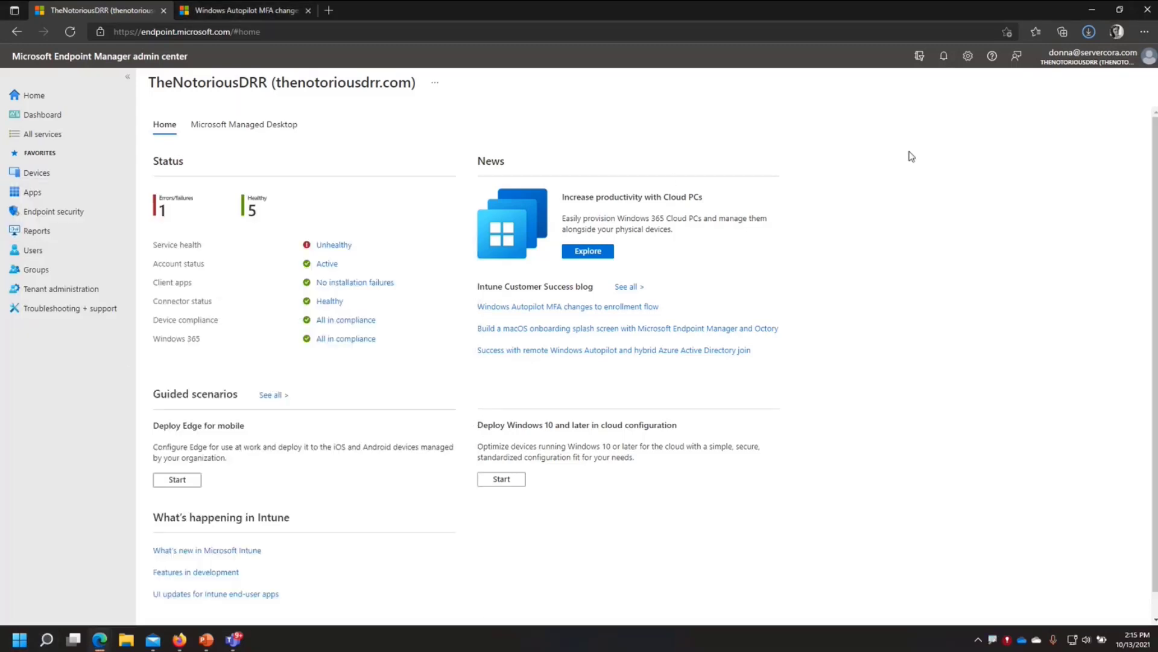
key("ctrl+plus")
key("ctrl+plus")
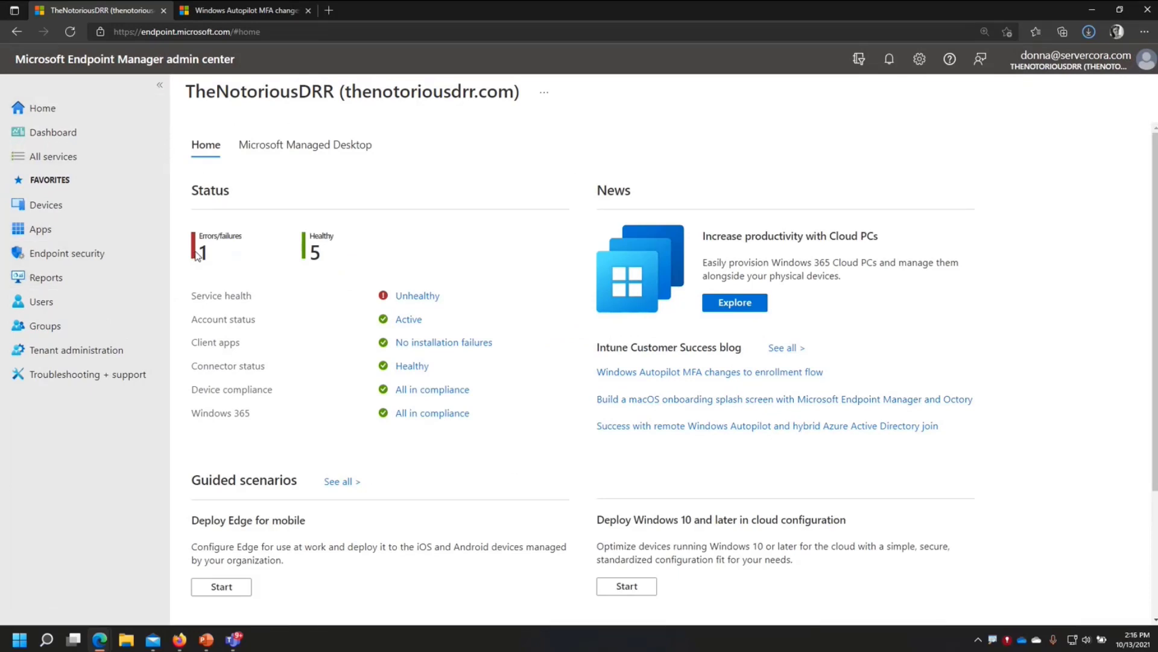
In Devices, circle the Windows 365 provisioning entry in red, then open Windows 365.
left_click(57, 208)
scroll(319, 465, "down", 1)
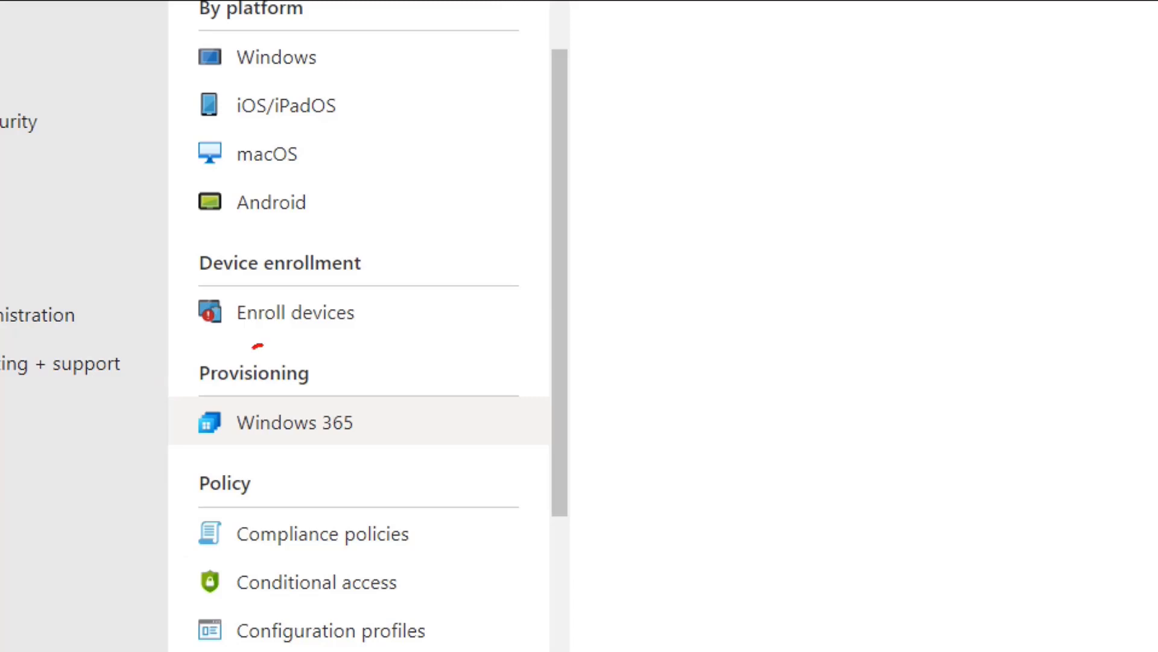
mouse_move(258, 346)
left_mouse_down()
mouse_move(172, 458)
mouse_move(427, 503)
mouse_move(278, 333)
mouse_move(203, 339)
left_mouse_up()
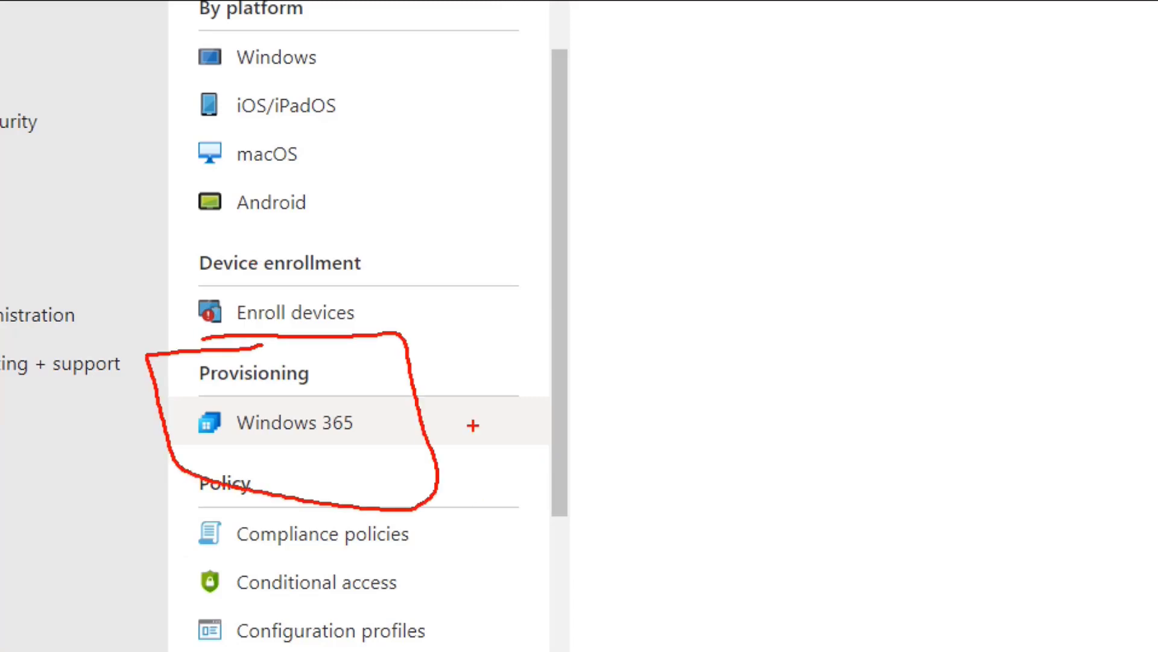
key("Escape")
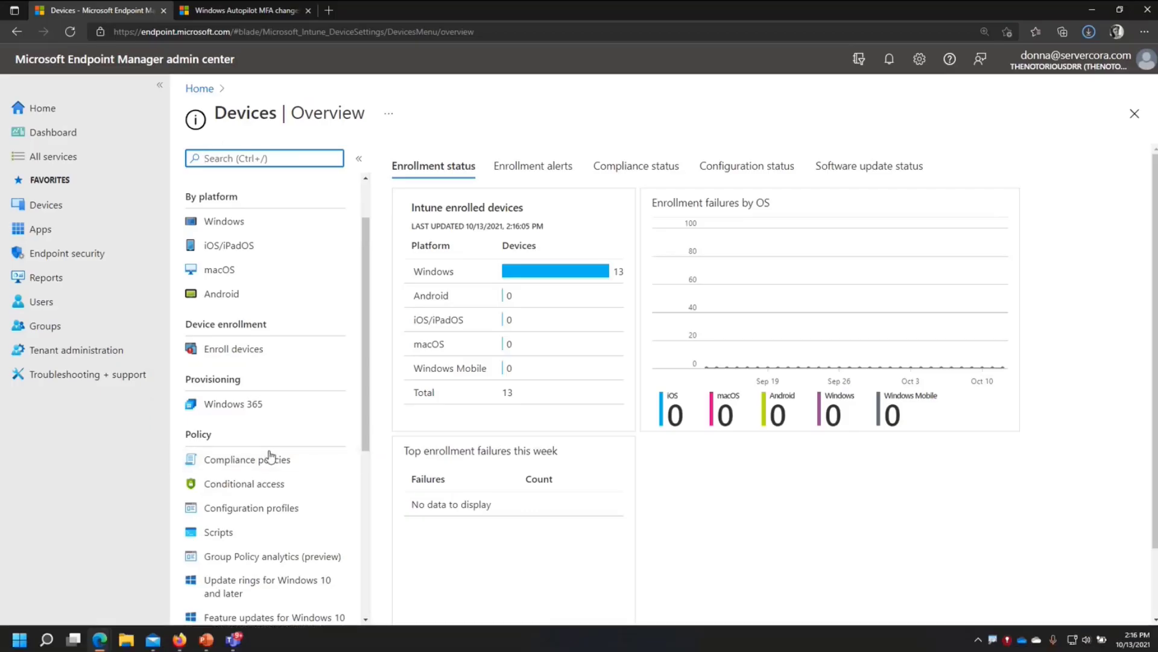
left_click(272, 416)
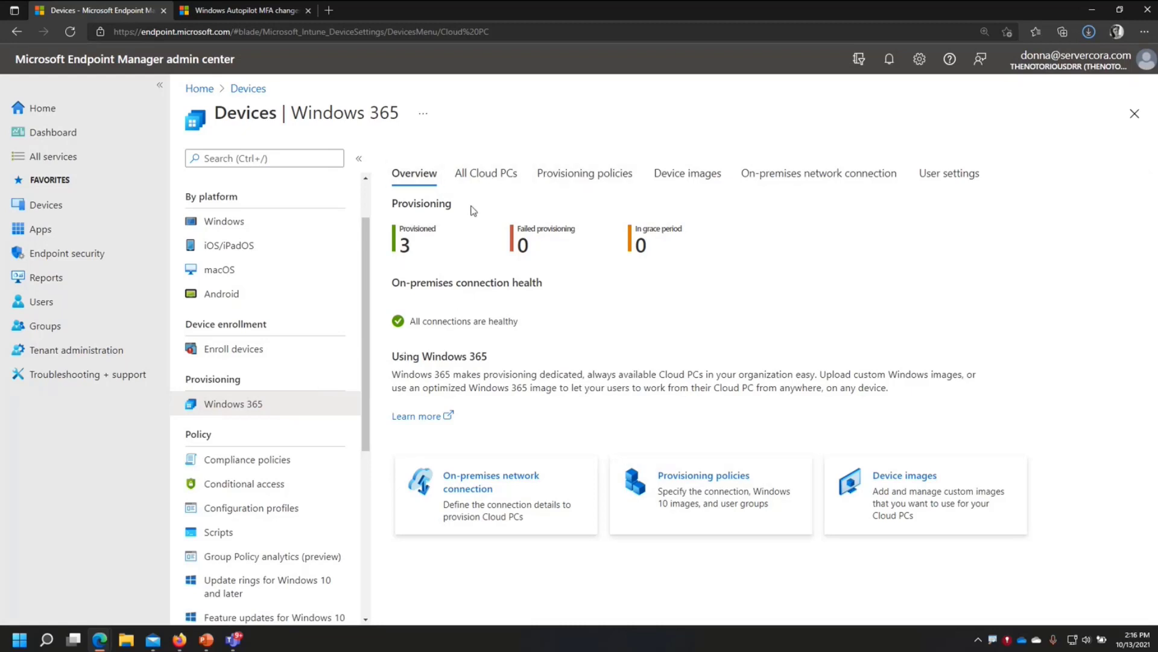
List all Cloud PCs, scroll the table sideways, then view the on-premises network connections.
left_click(490, 174)
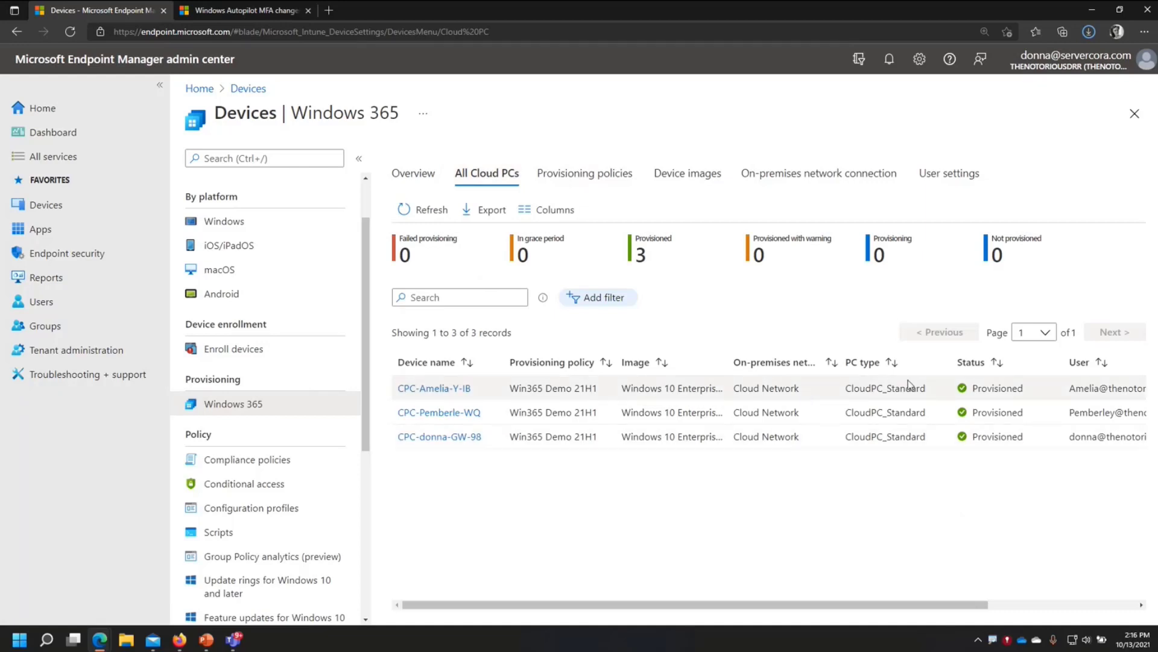
left_click_drag(931, 603, 1056, 604)
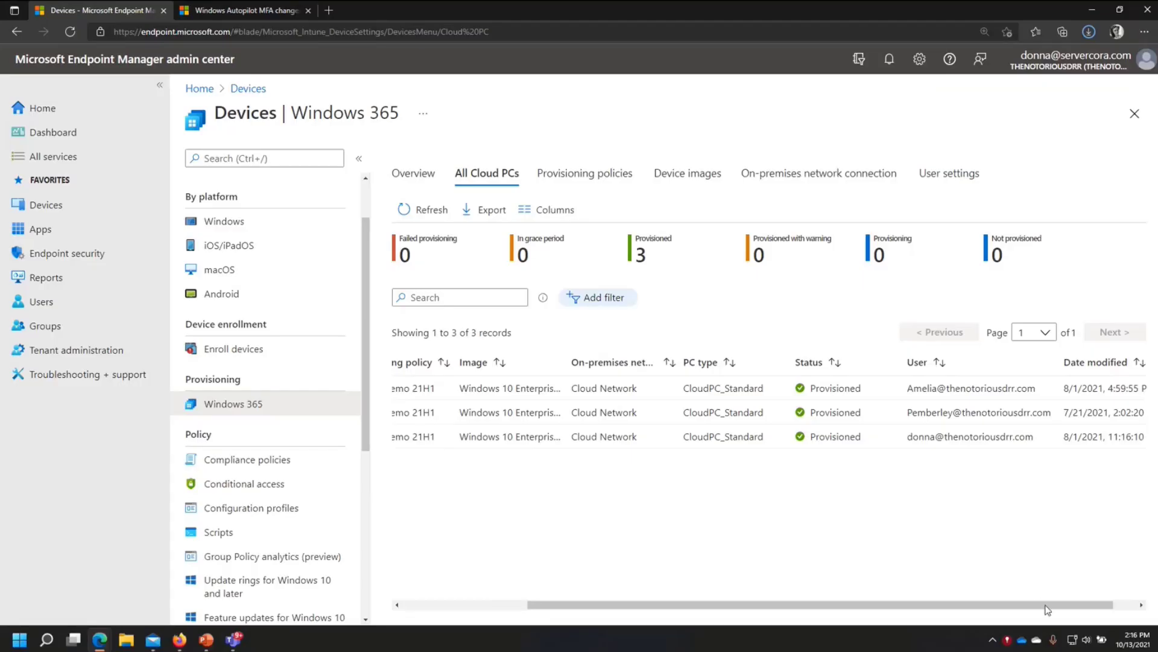
left_click_drag(955, 605, 830, 606)
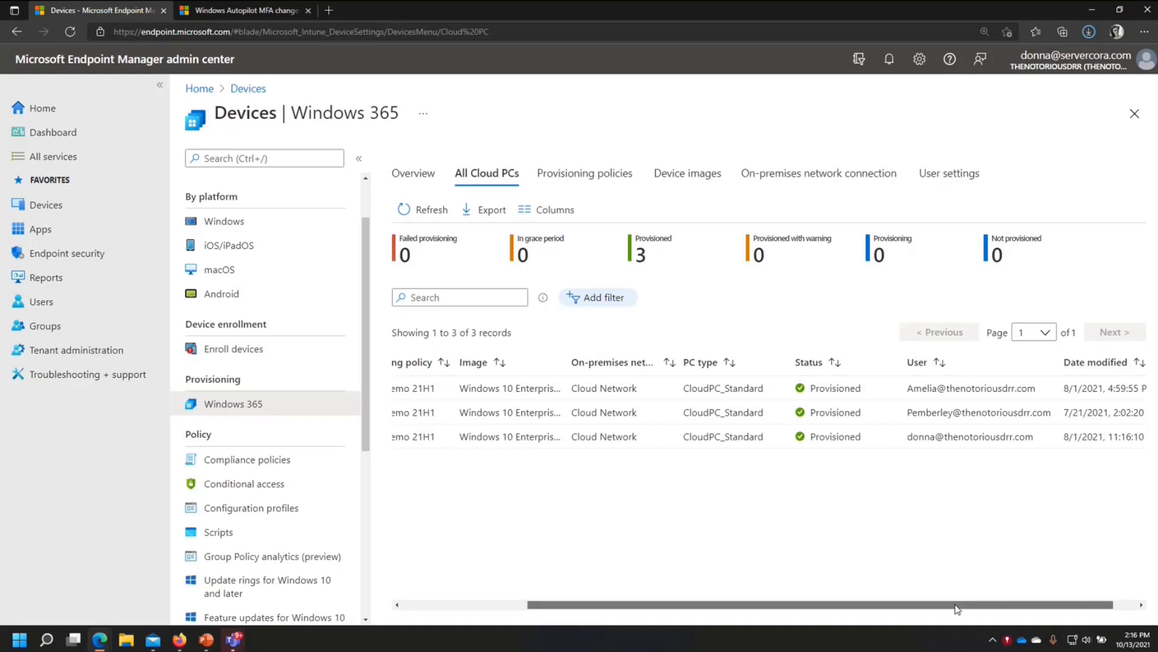
mouse_move(725, 595)
left_mouse_down()
mouse_move(982, 596)
mouse_move(727, 596)
left_mouse_up()
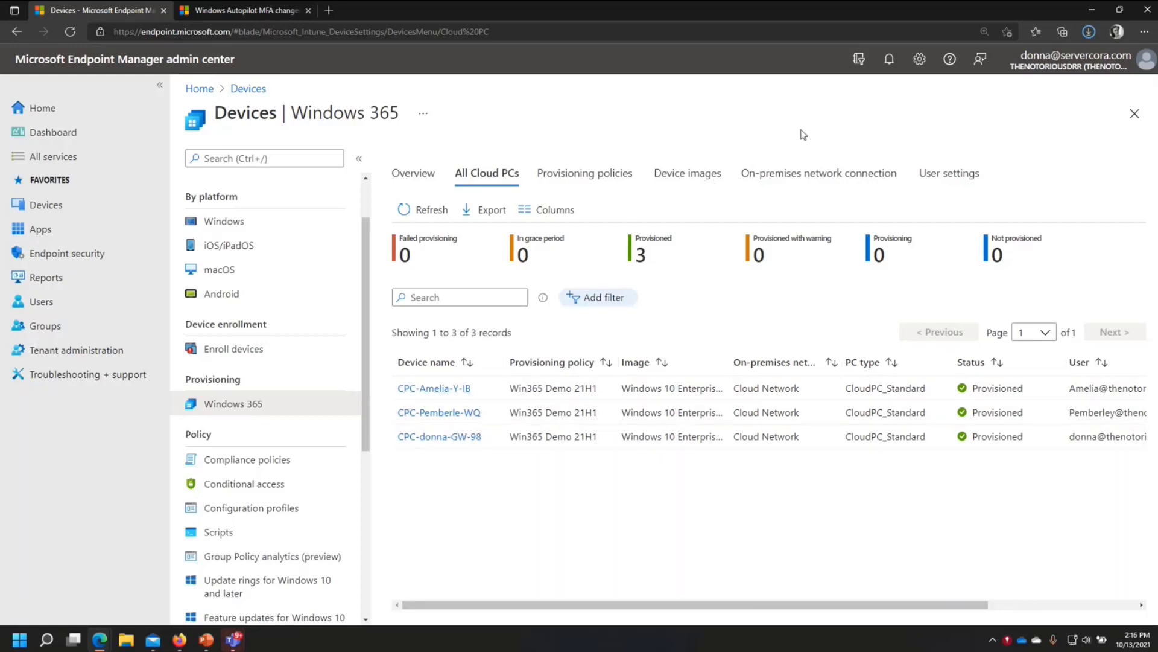
left_click(814, 185)
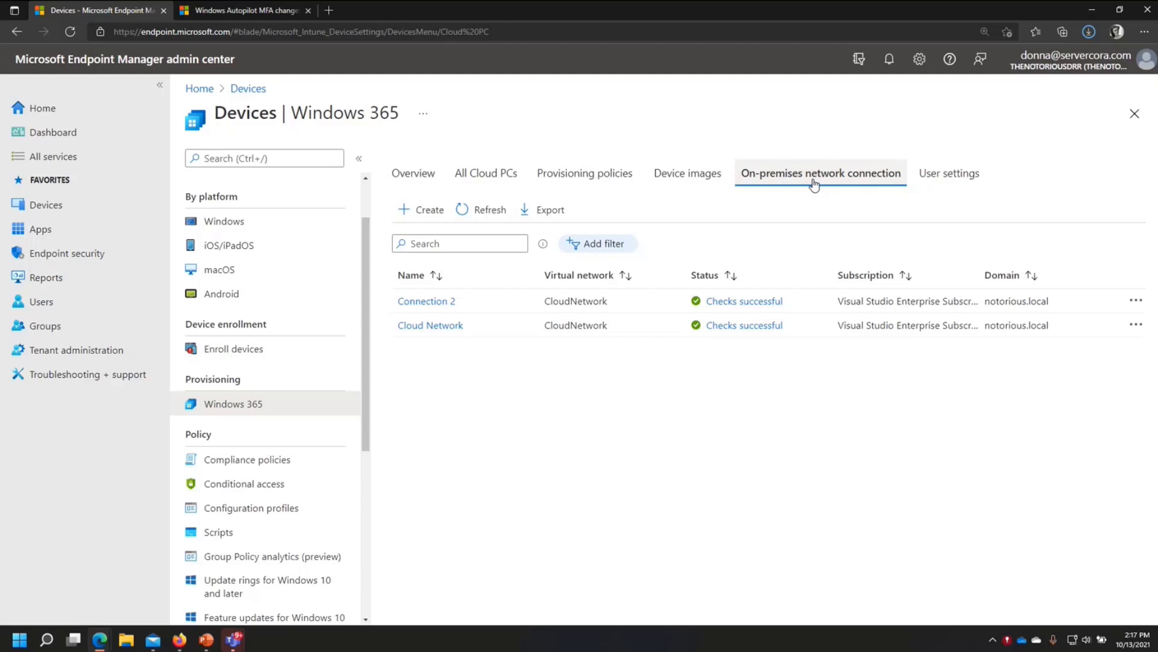
Create a new connection named 'Win Admins Demo' on the Visual Studio Enterprise Subscription.
left_click(474, 209)
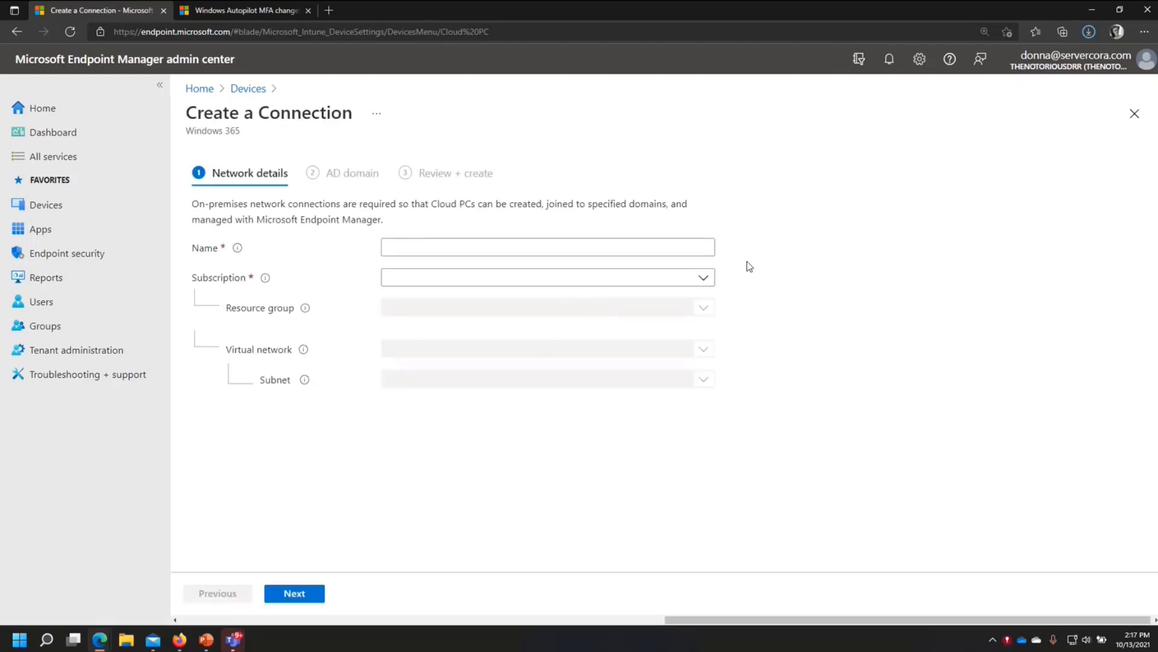
left_click(533, 243)
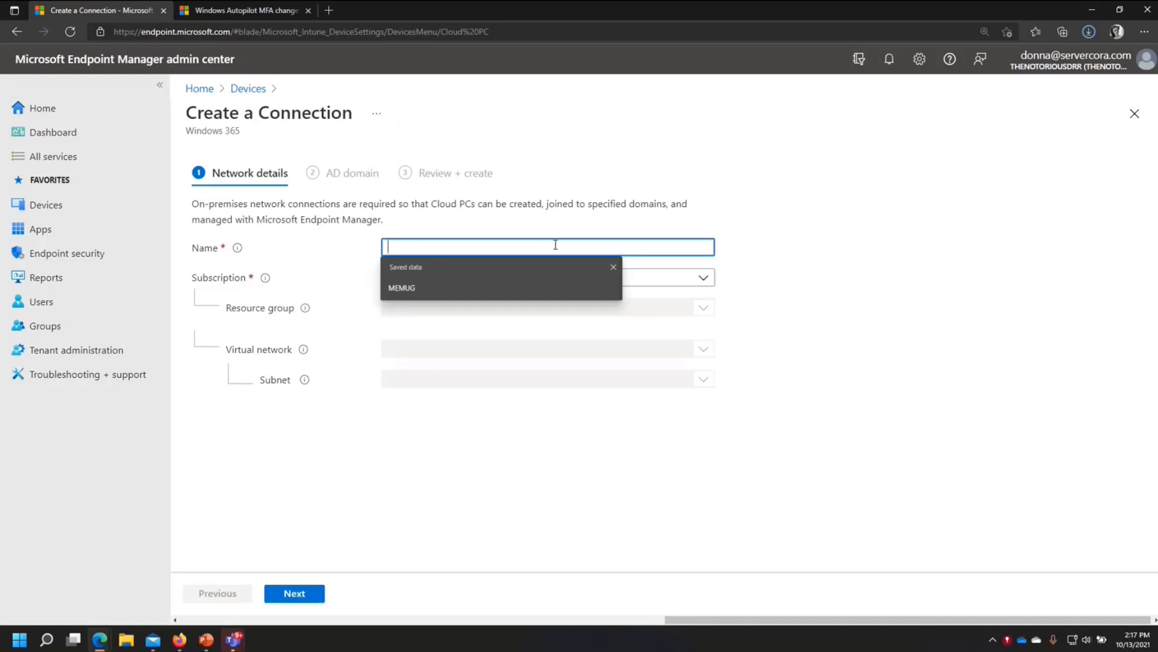
type("Win A")
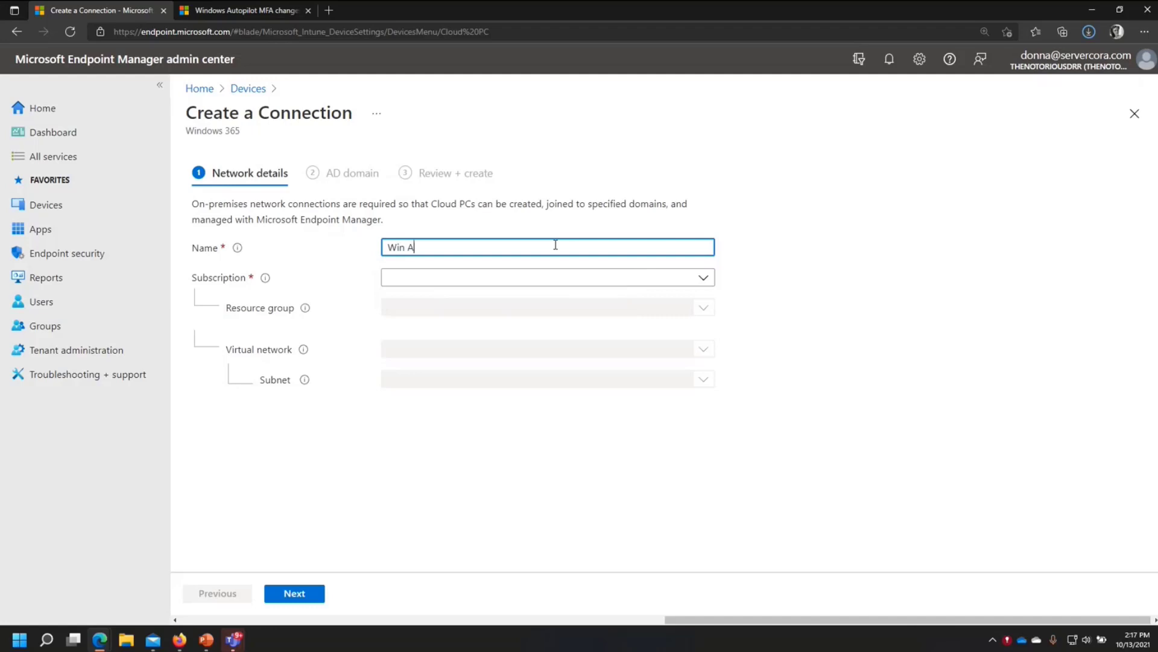
type("dmins Demo")
left_click(531, 278)
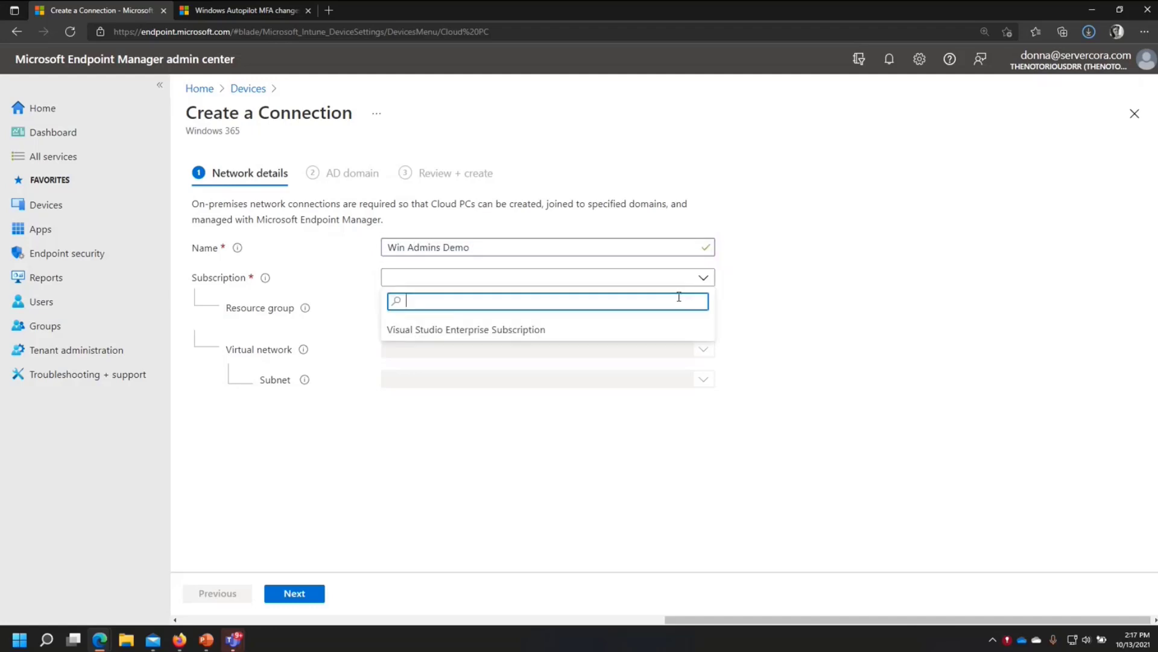
left_click(545, 339)
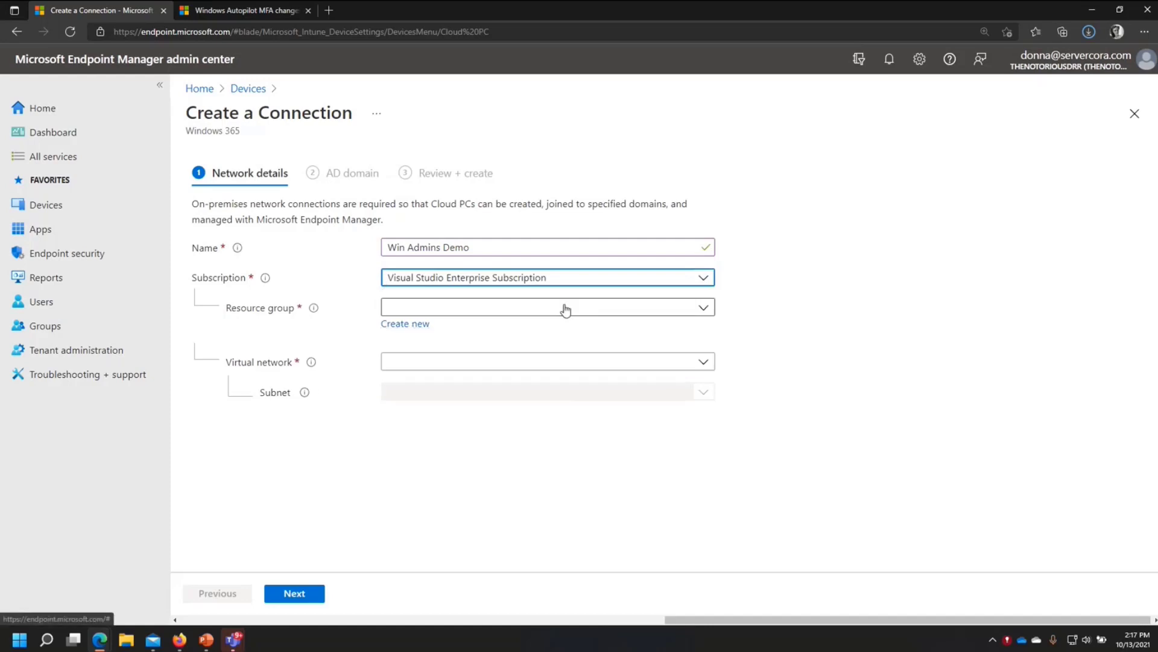
Set resource group Networking, virtual network CloudNetwork and the default subnet.
left_click(566, 309)
scroll(603, 416, "down", 1)
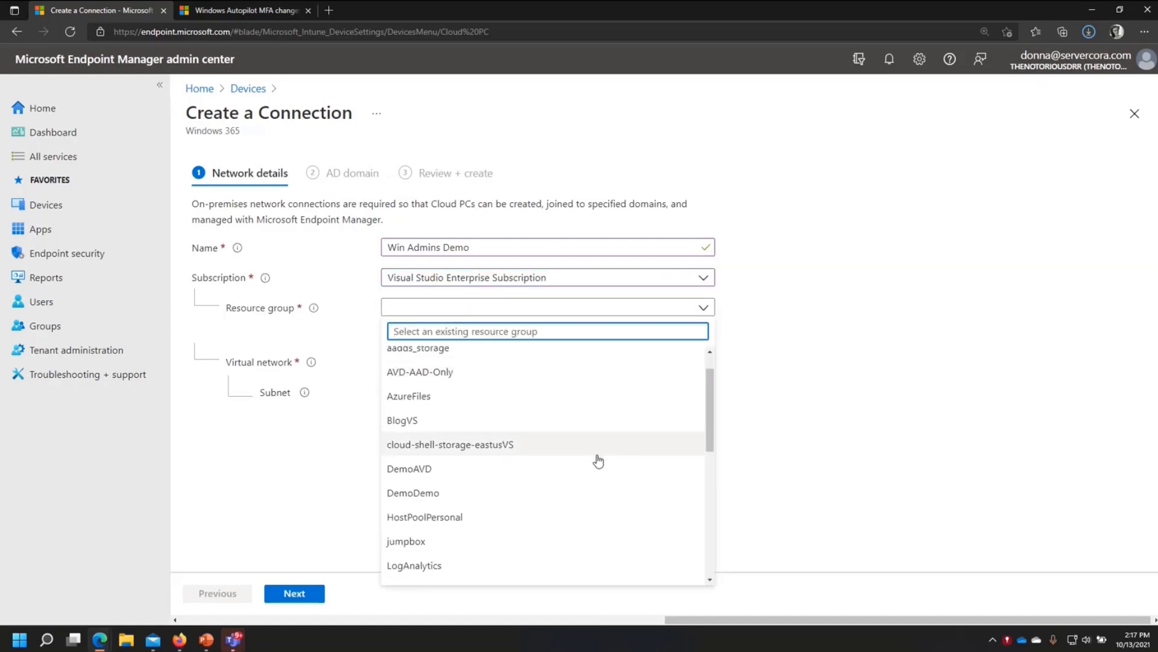
scroll(598, 461, "down", 5)
left_click(494, 508)
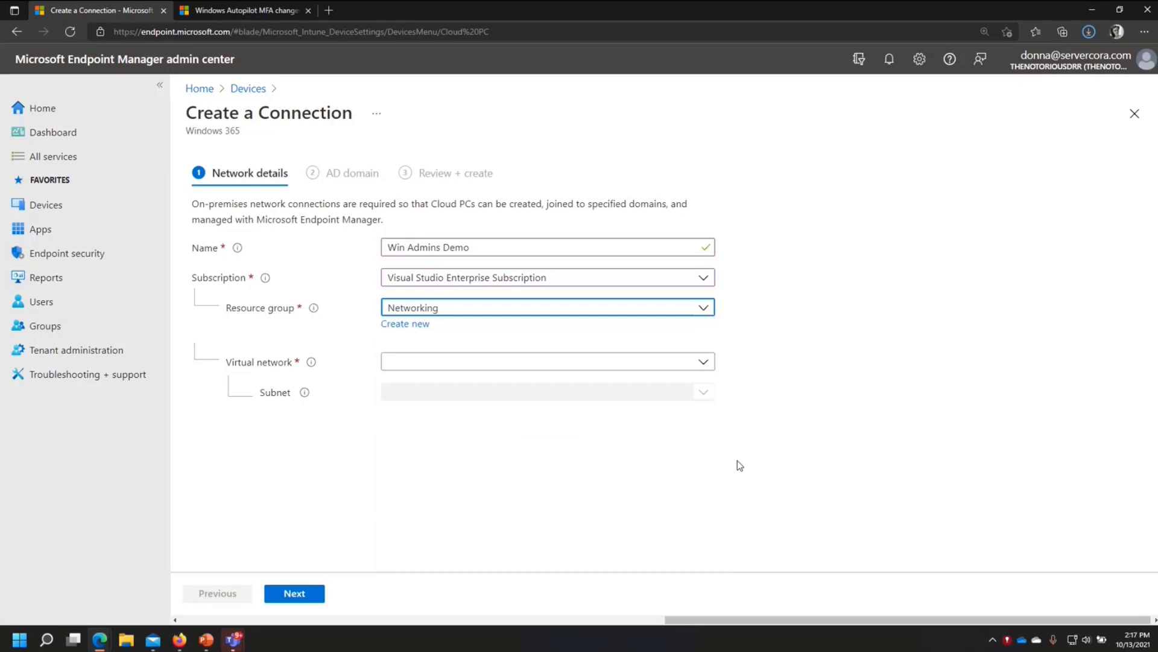
left_click(698, 364)
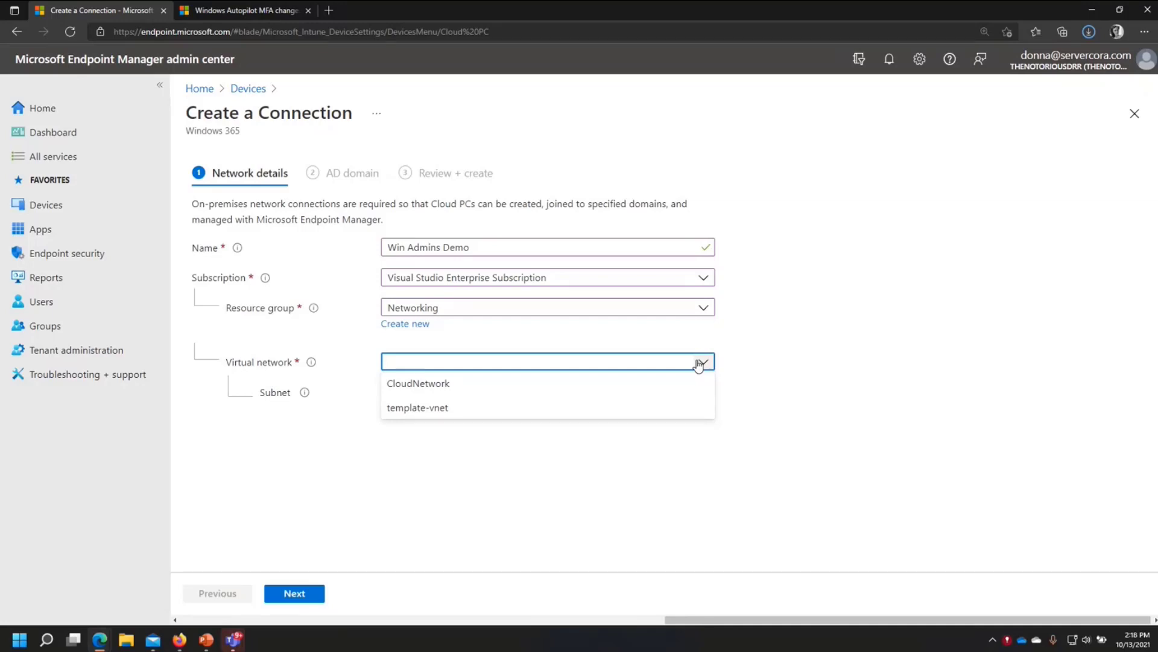
left_click(454, 382)
left_click(481, 396)
left_click(478, 416)
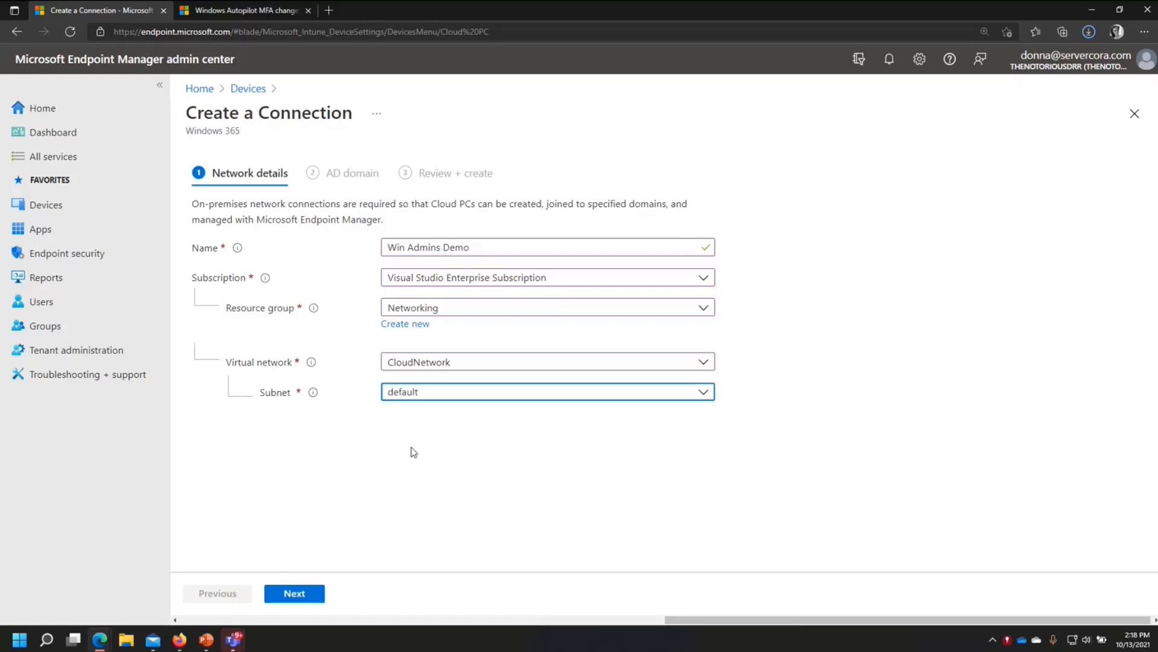
left_click(304, 596)
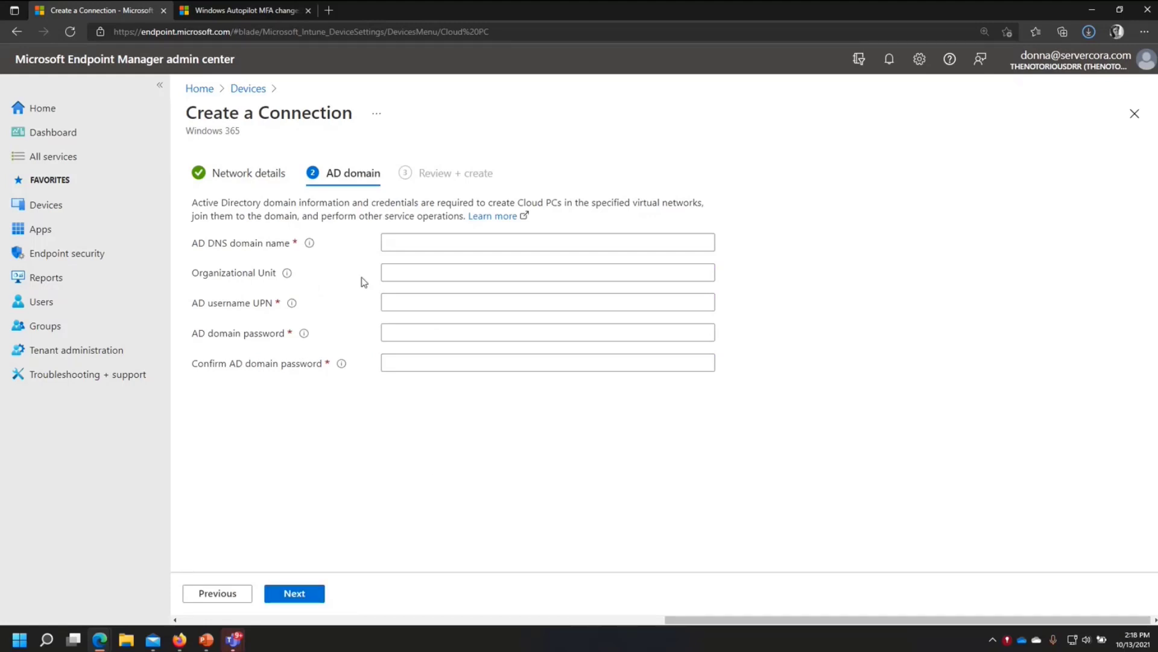
Leave the AD domain fields empty, abandon the wizard, and open Cloud Network's check results.
left_click(407, 246)
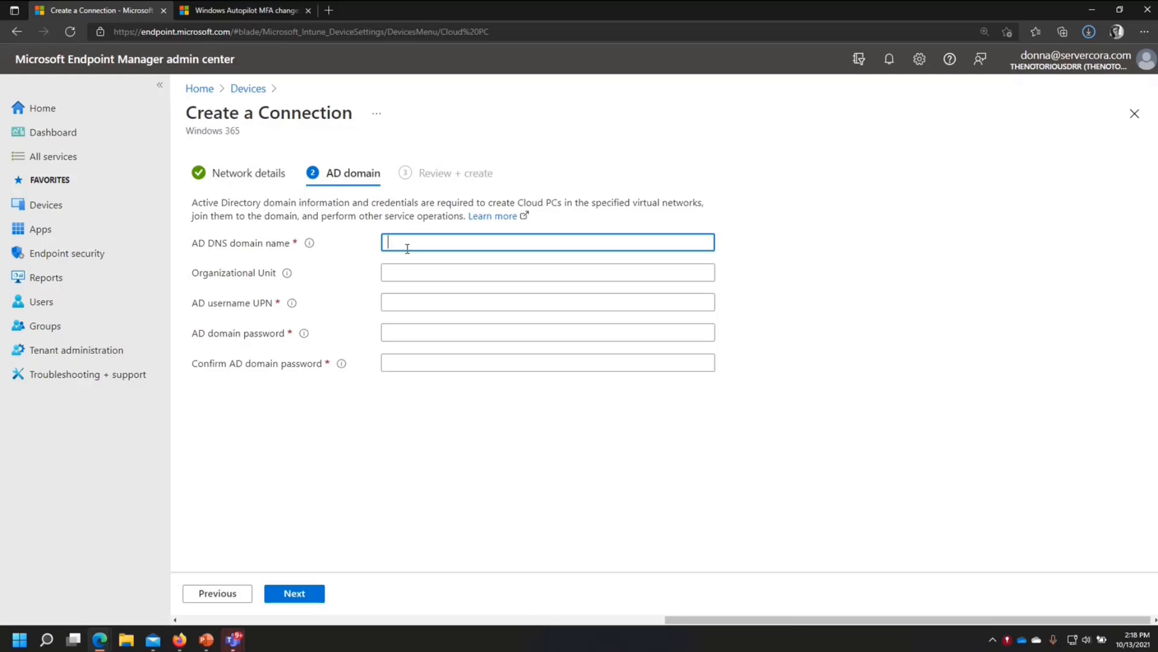
left_click(545, 274)
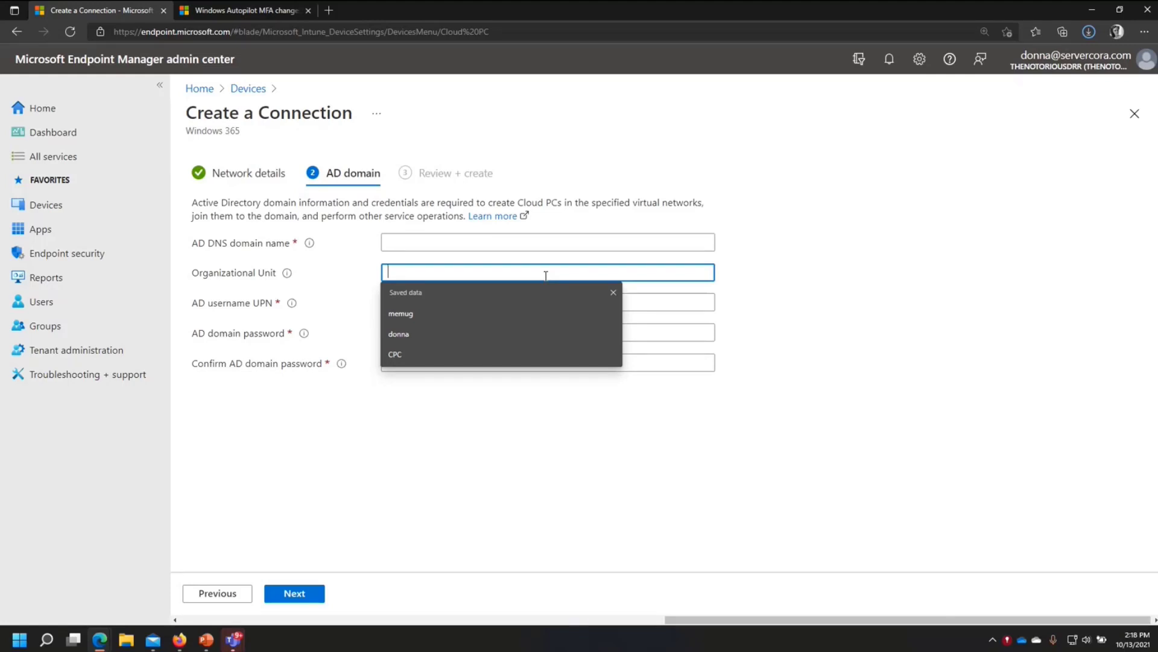
left_click(809, 420)
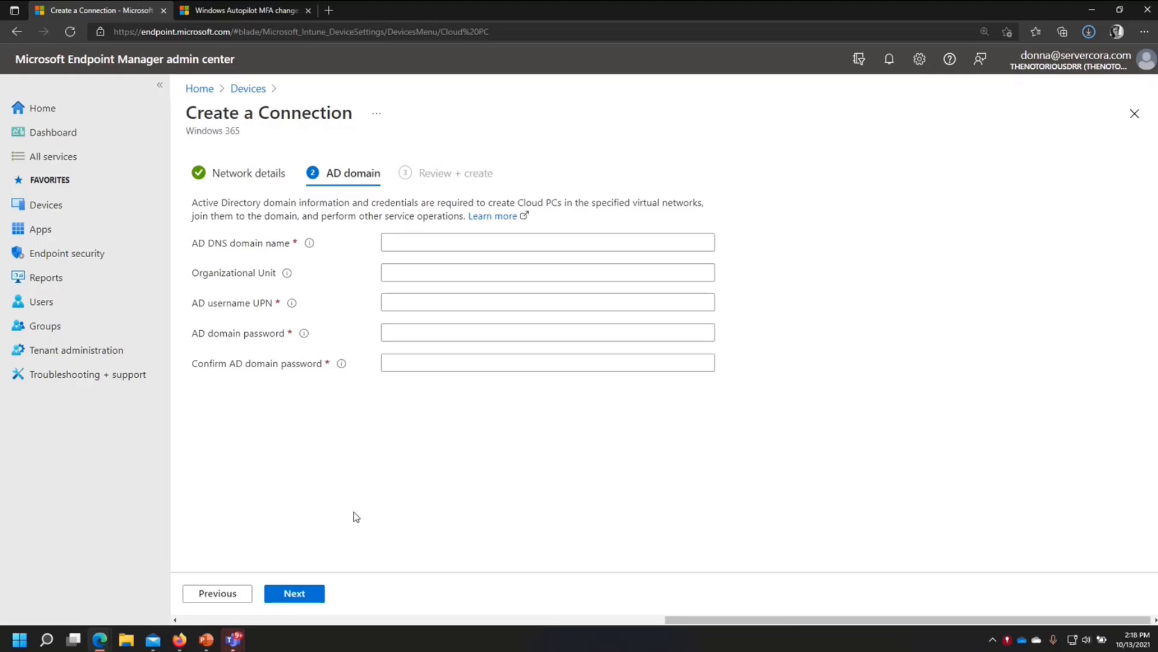
left_click(303, 601)
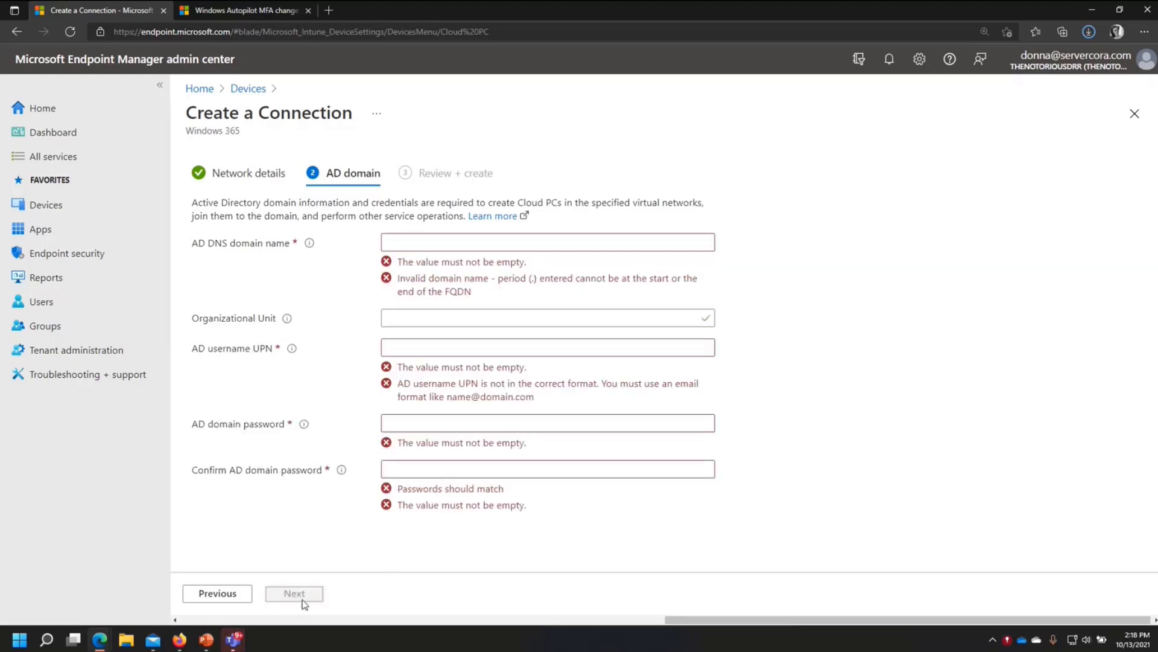
left_click(248, 89)
left_click(745, 325)
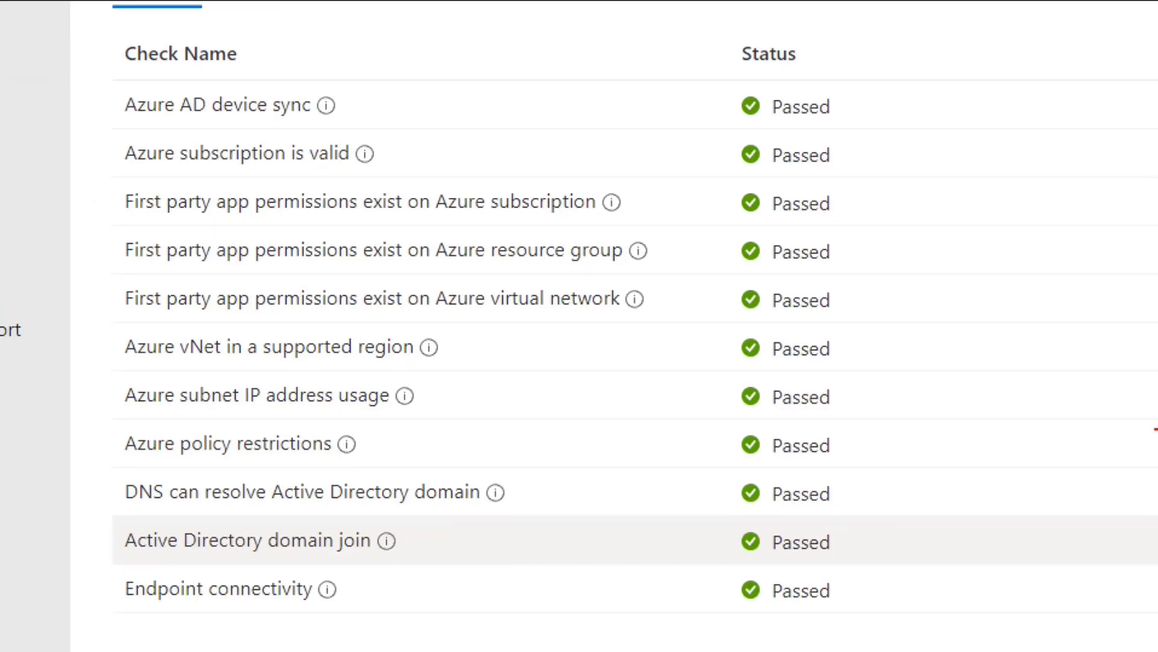
Mark up and review Cloud Network's eleven Passed health checks and their last check times.
mouse_move(528, 479)
left_mouse_down()
mouse_move(534, 493)
mouse_move(607, 474)
left_mouse_up()
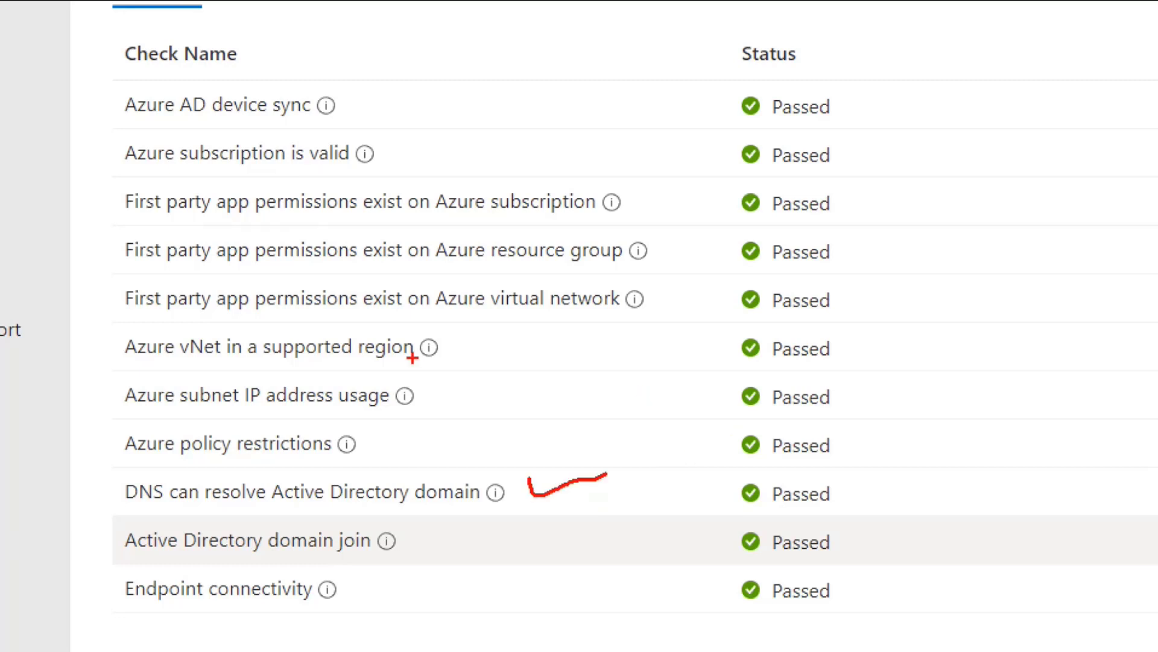
left_click_drag(462, 391, 525, 388)
mouse_move(467, 108)
left_mouse_down()
mouse_move(468, 122)
mouse_move(510, 95)
left_mouse_up()
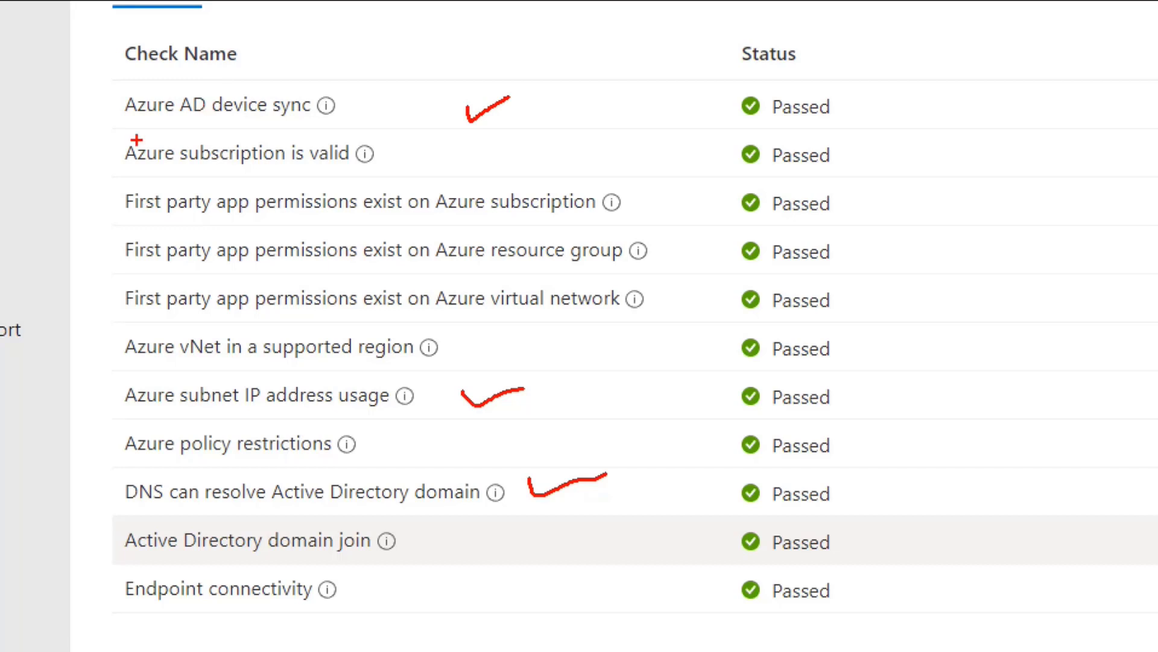
left_click_drag(122, 132, 317, 128)
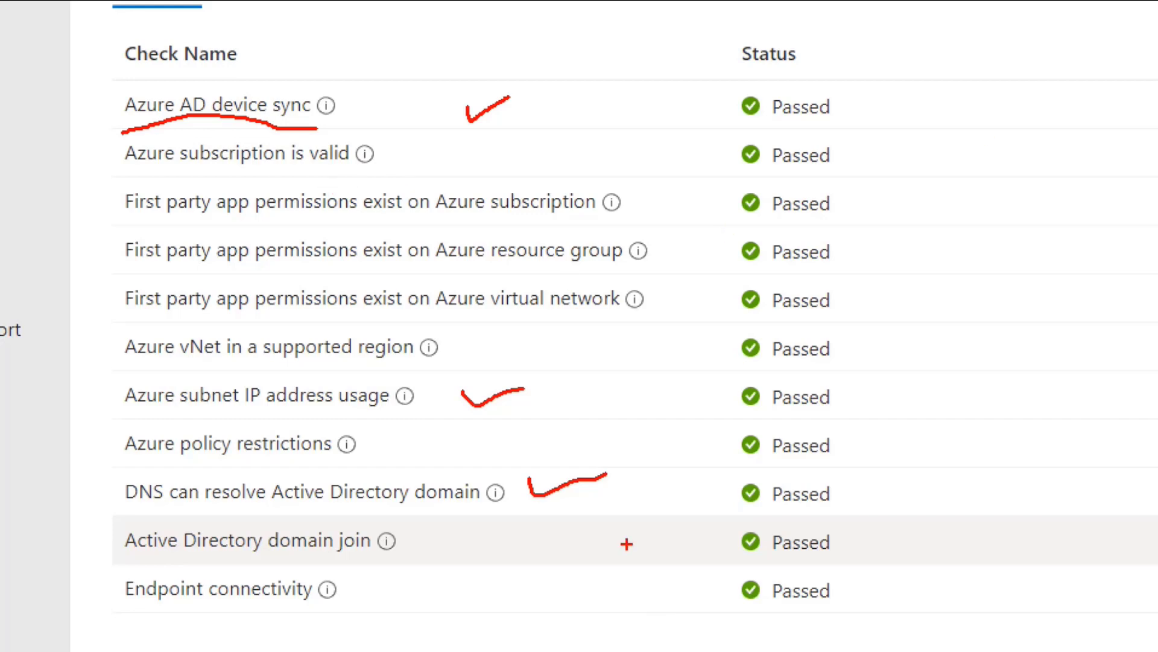
key("Escape")
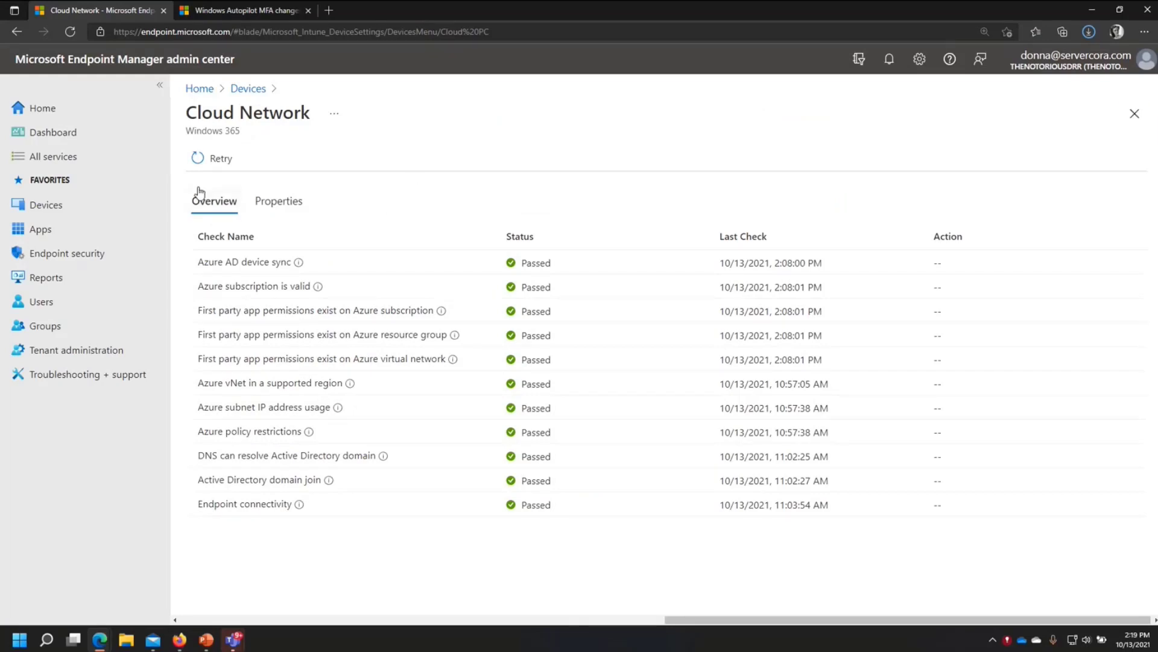
Close the Cloud Network details to return to the on-premises network connection list.
left_click(1133, 115)
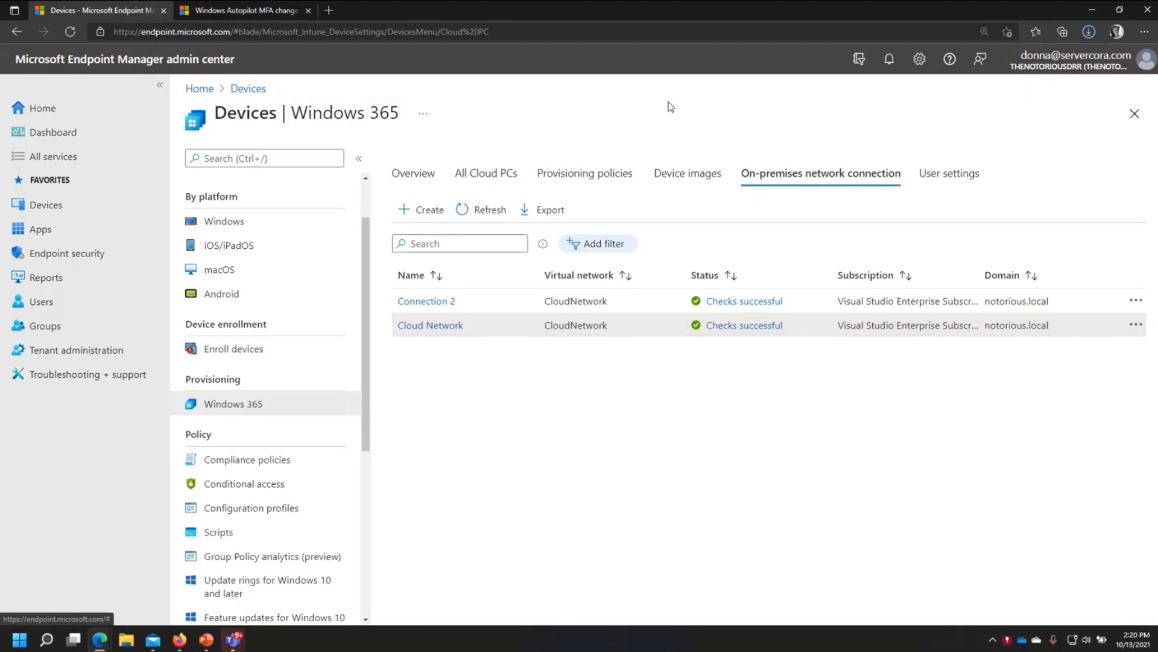
Start a new provisioning policy named 'Win Admins' using the Cloud Network connection.
left_click(583, 175)
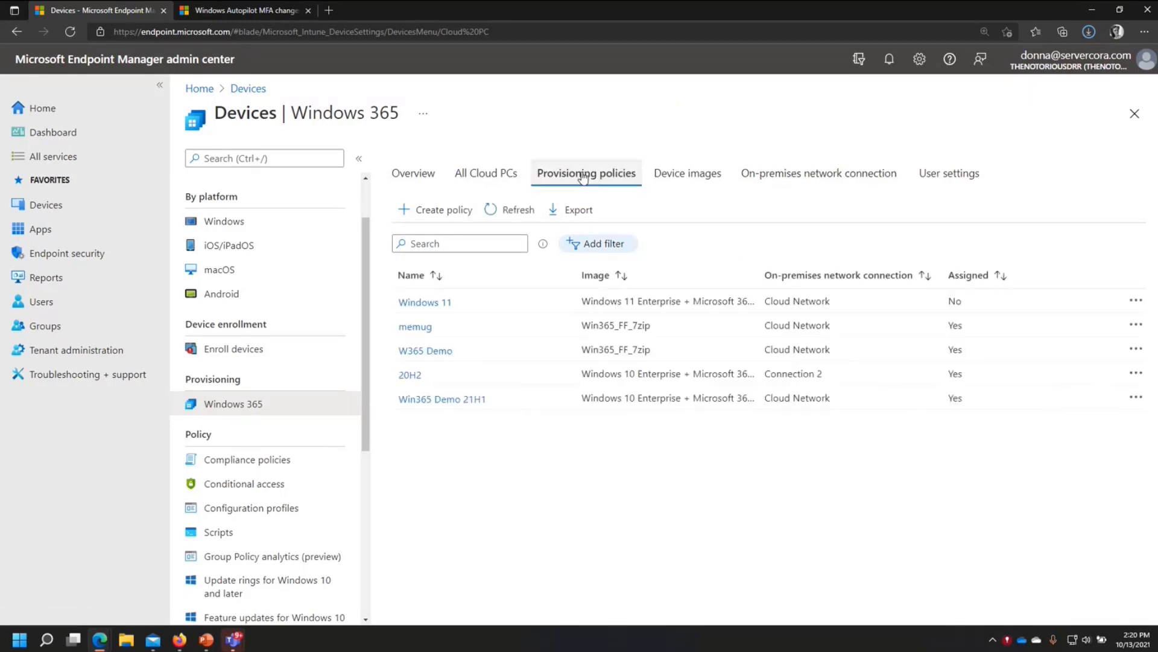
left_click(458, 210)
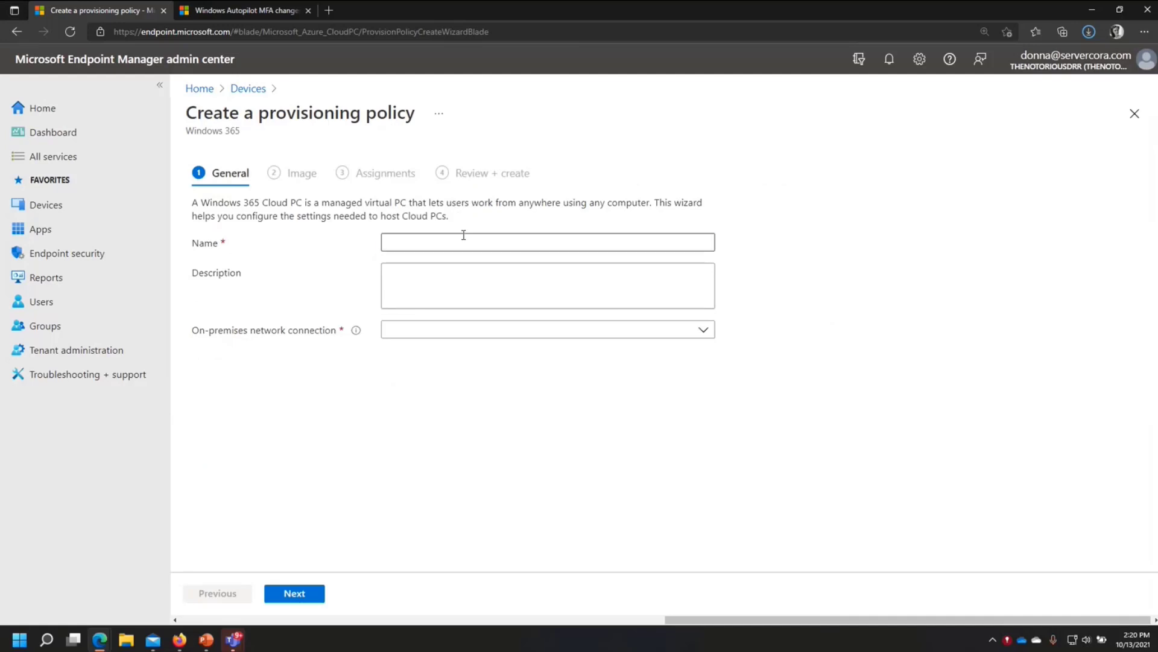
left_click(463, 238)
type("Win Admins")
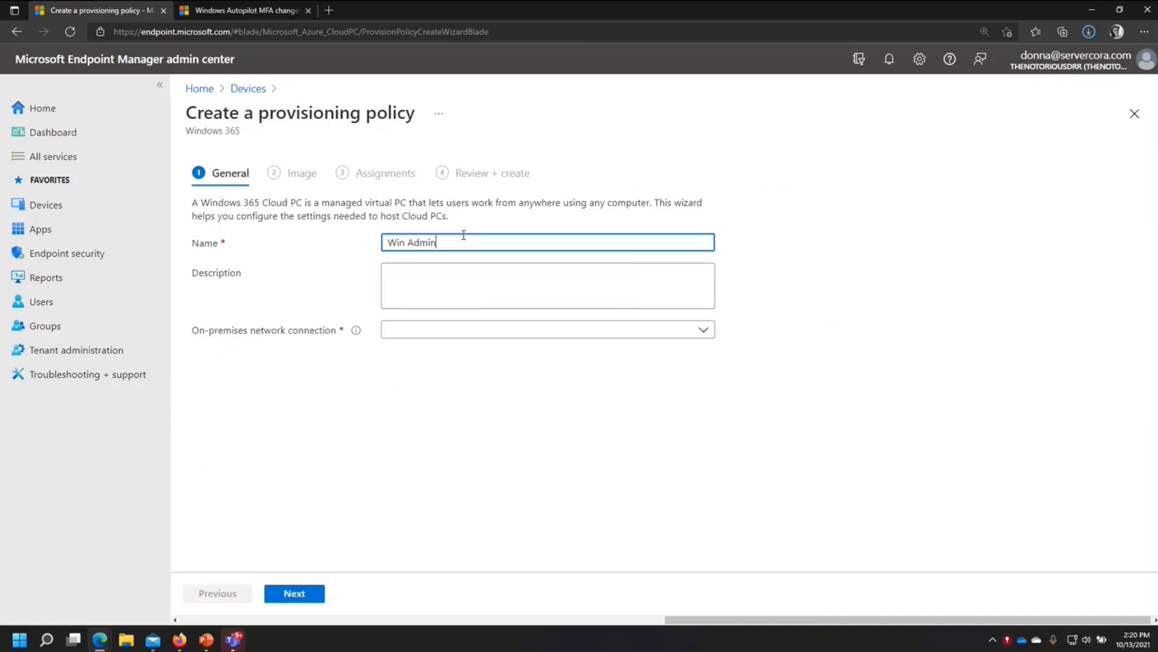
left_click(536, 333)
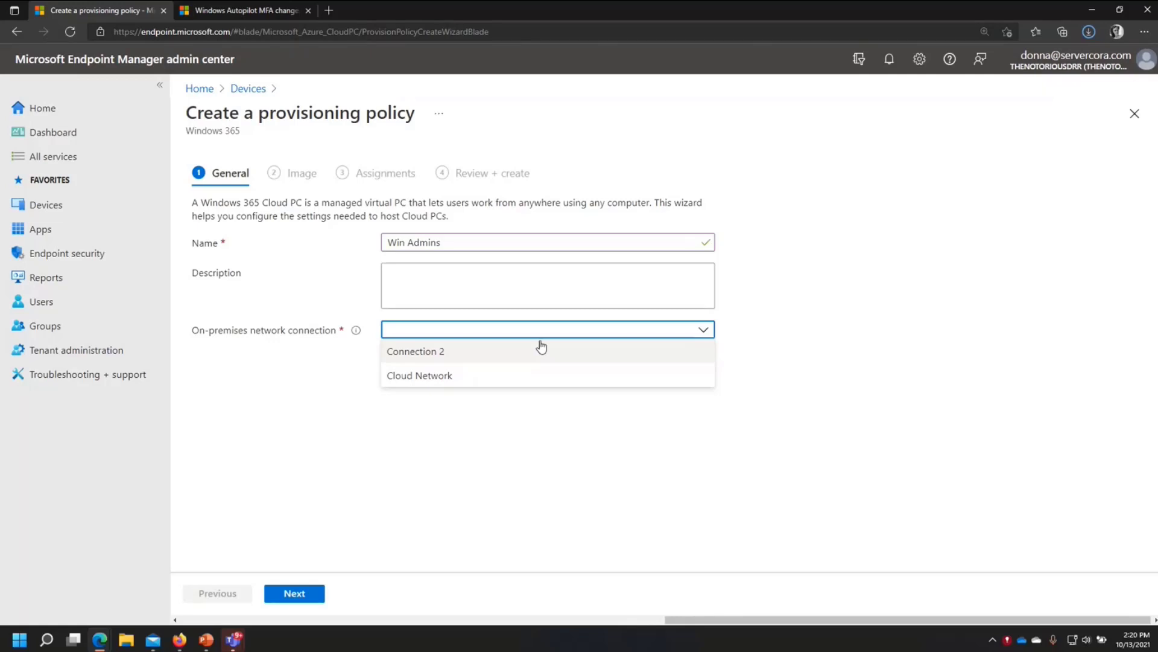
left_click(531, 374)
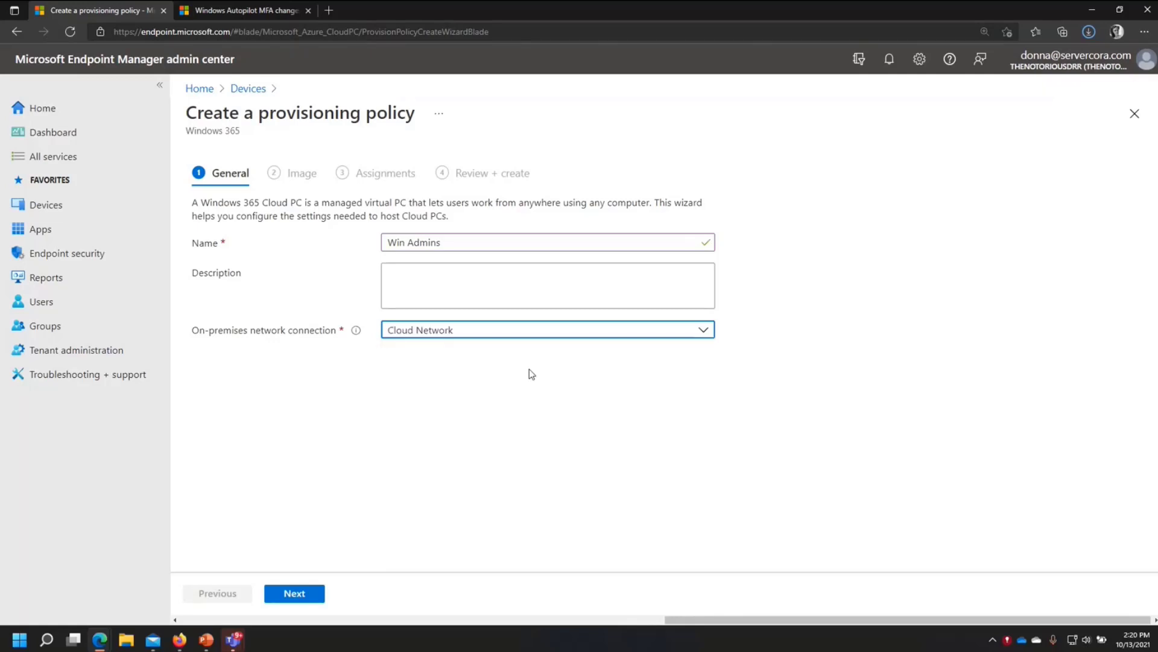
left_click(290, 595)
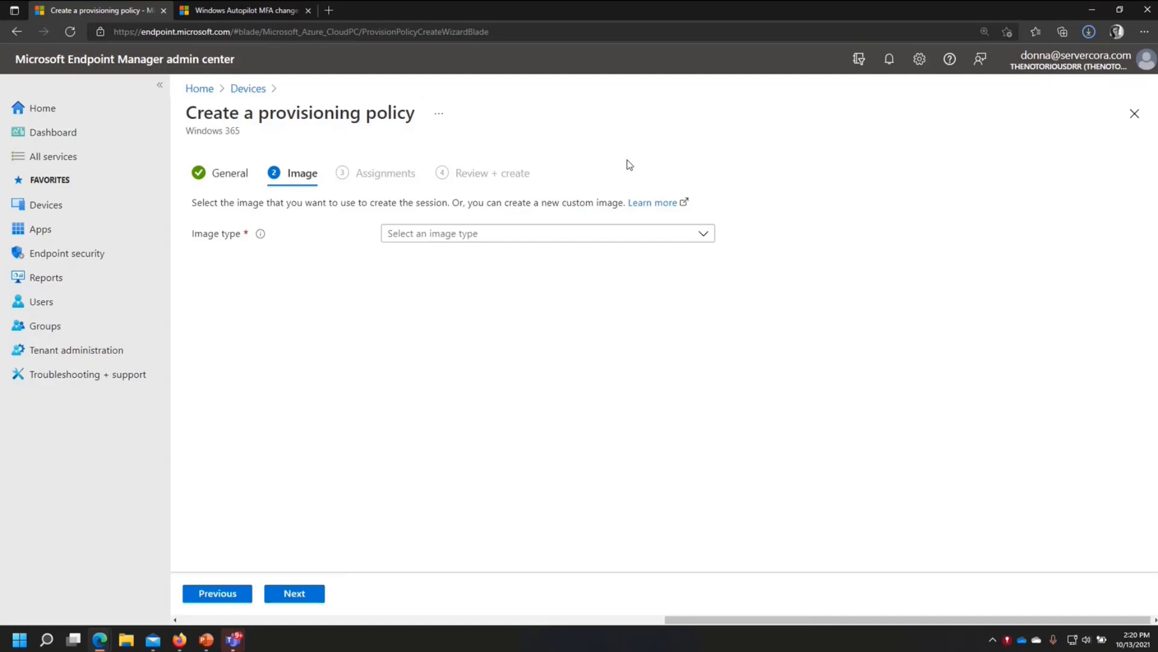
Select gallery image Windows 11 Enterprise + Microsoft 365 Apps 21H2, then switch to Custom image.
left_click(705, 240)
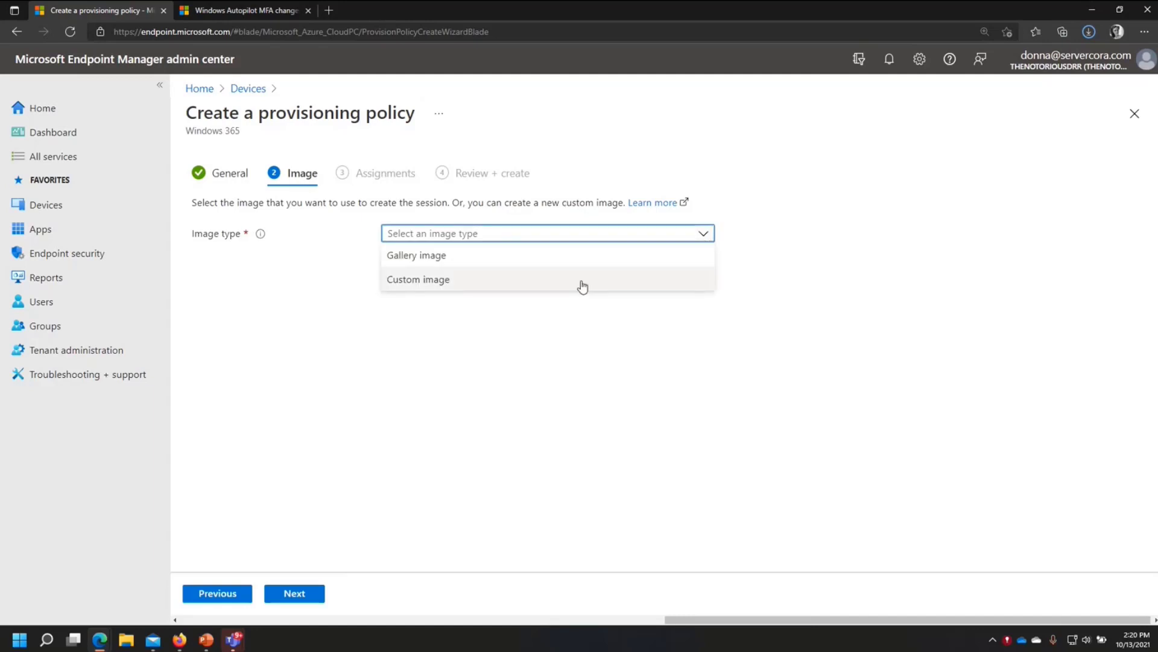
left_click(581, 267)
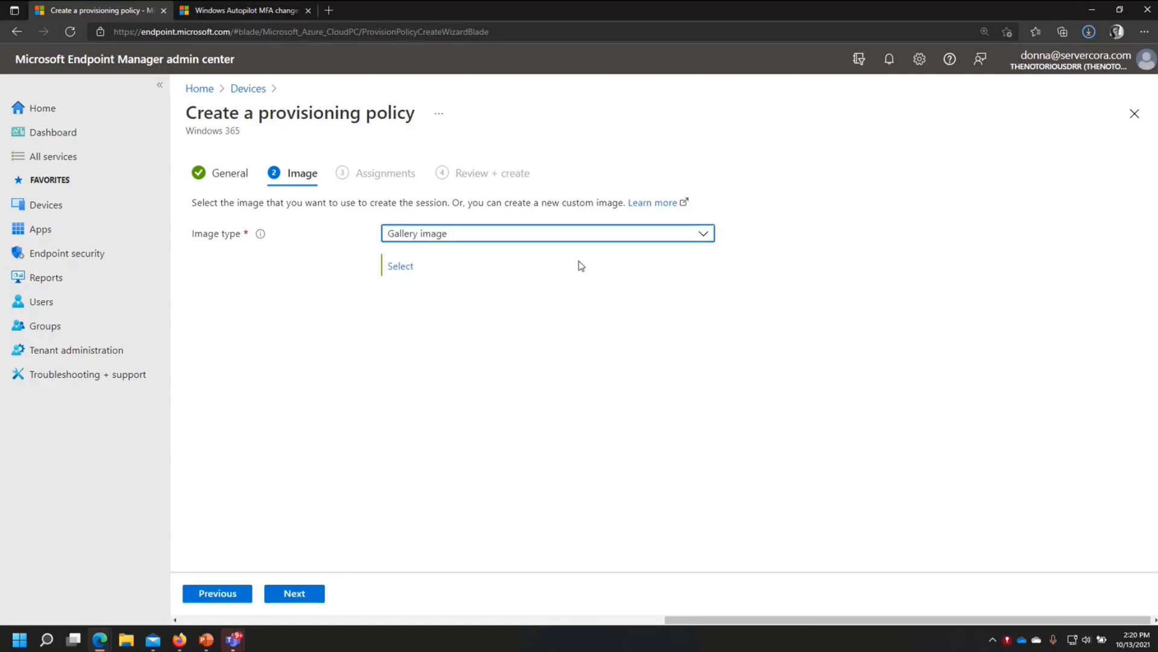
left_click(400, 267)
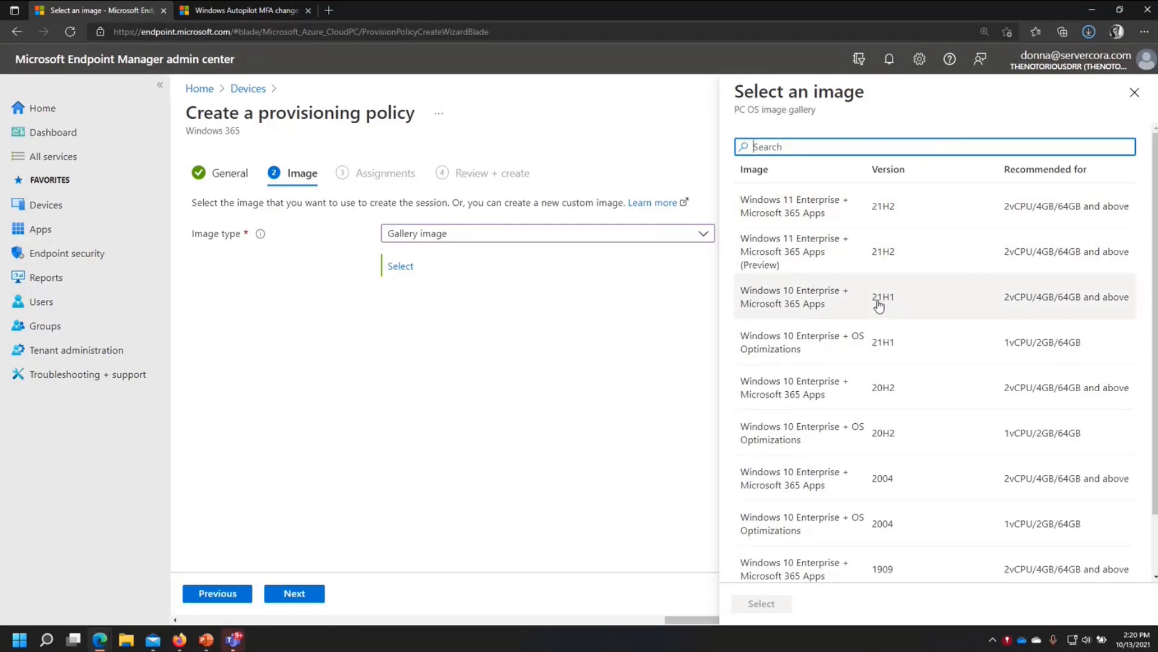
left_click(849, 217)
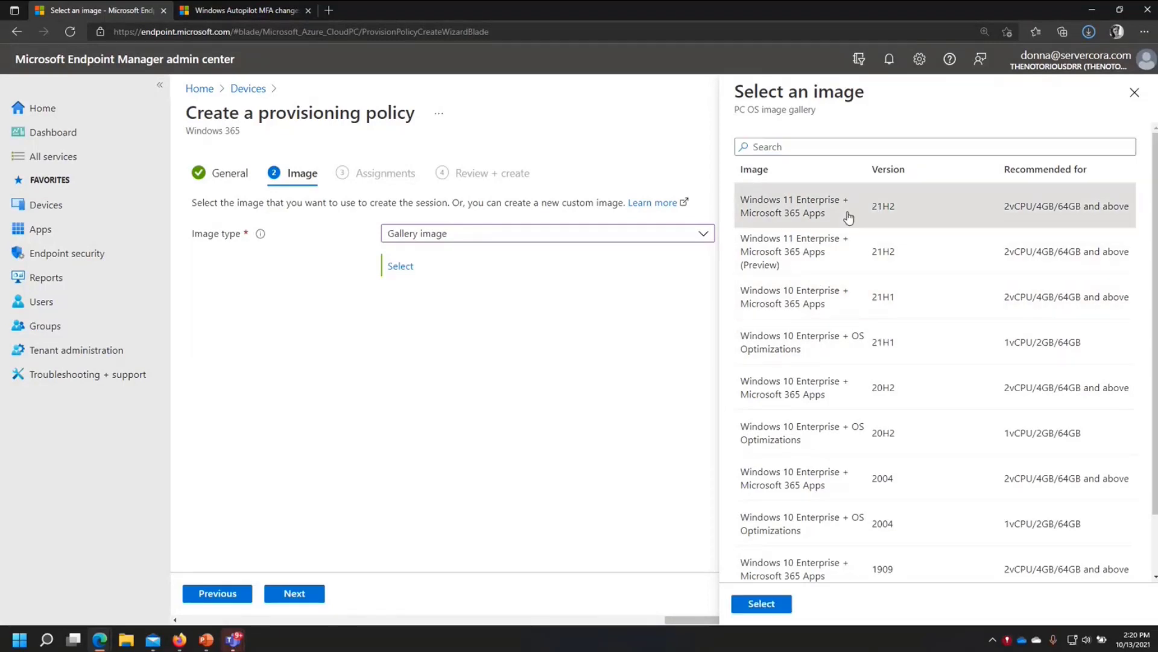
left_click(752, 608)
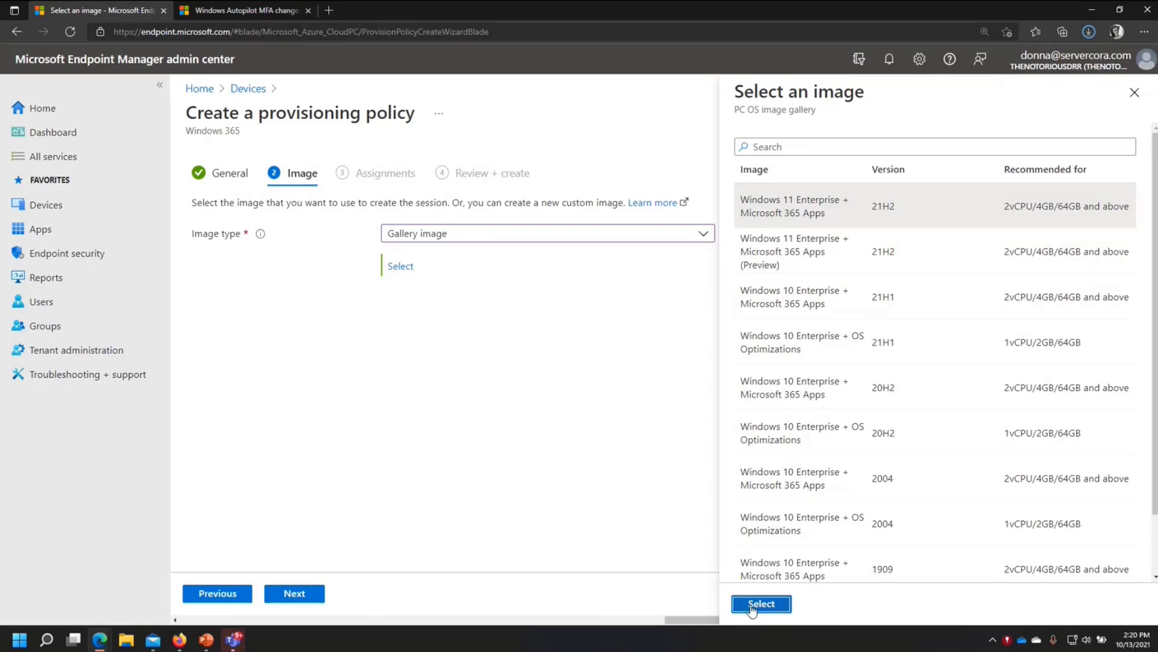
left_click(512, 233)
left_click(483, 281)
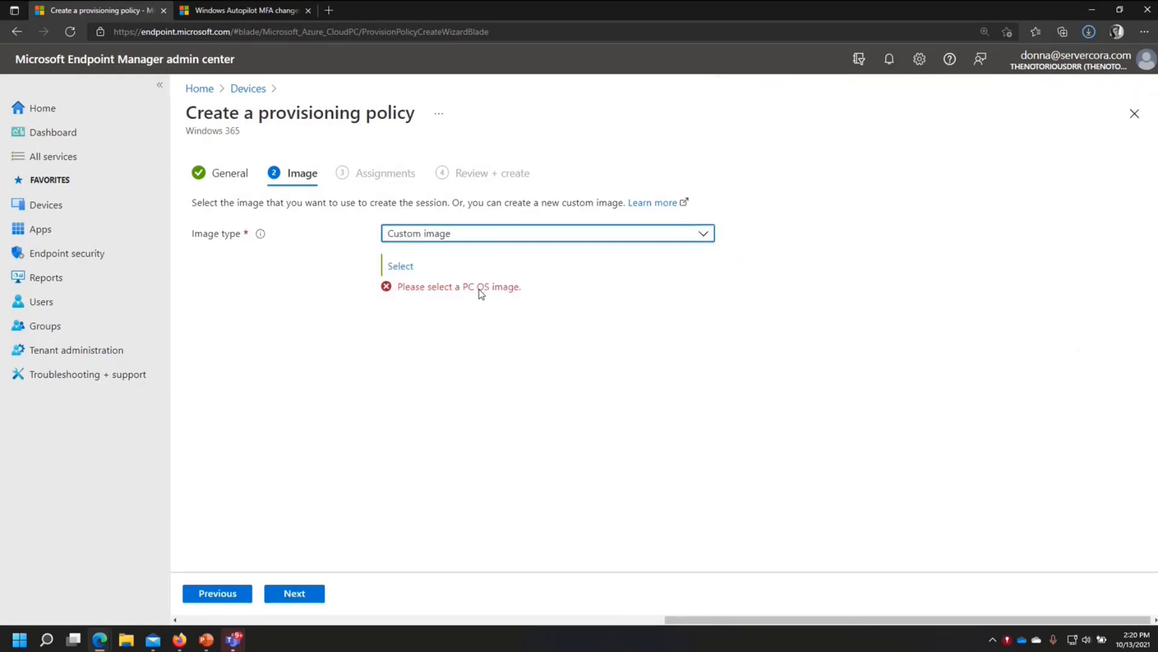
Browse the custom images, then revert to gallery image Windows 11 Enterprise + Microsoft 365 Apps 21H2.
double_click(397, 268)
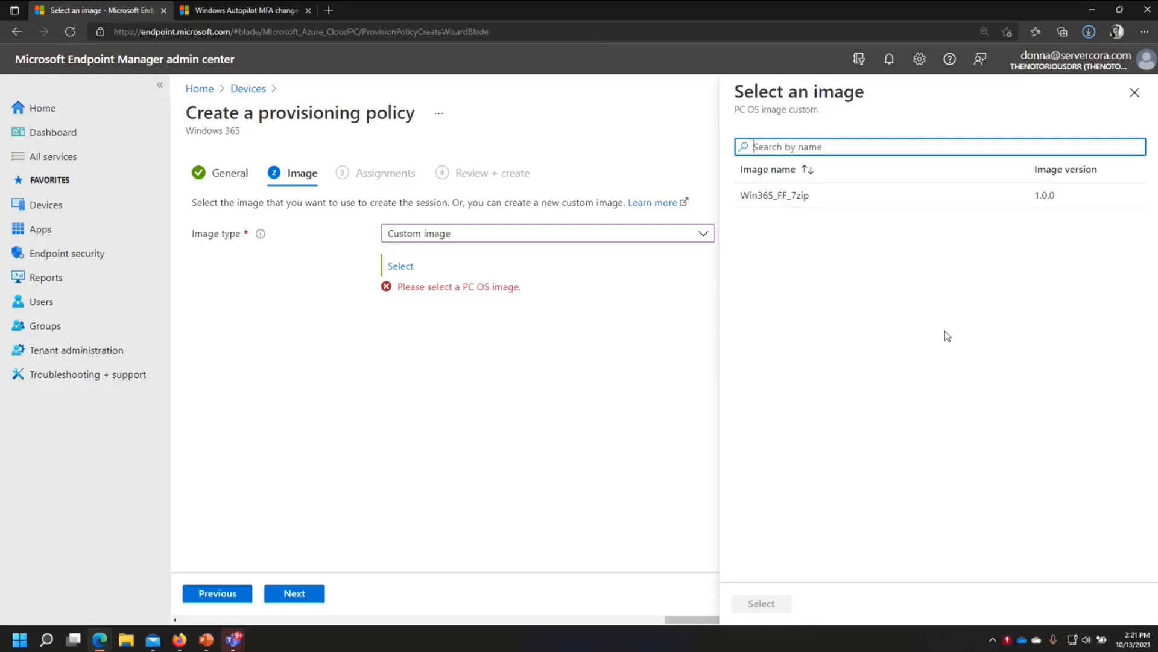
left_click(1134, 92)
left_click(516, 231)
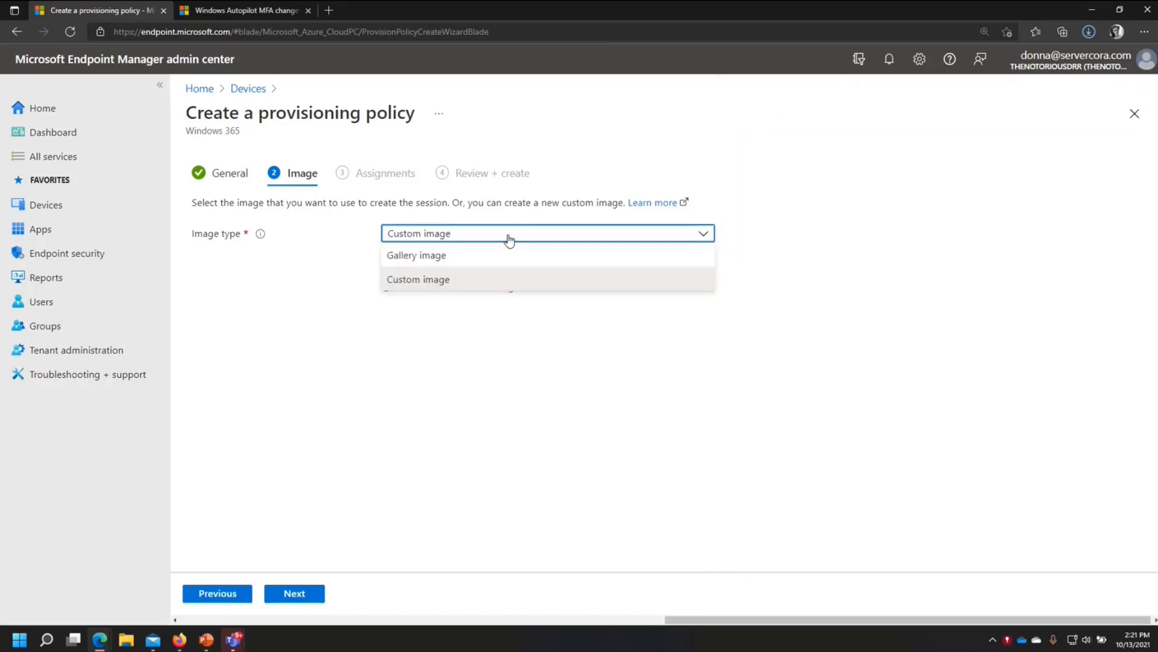
left_click(519, 255)
left_click(407, 272)
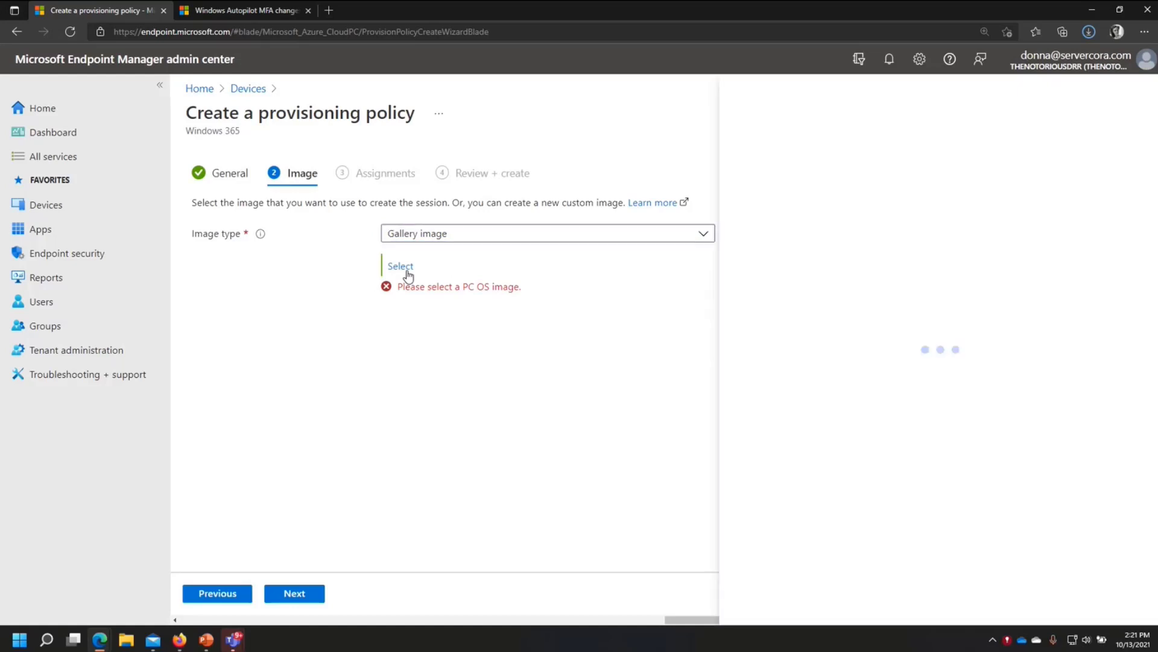
left_click(778, 604)
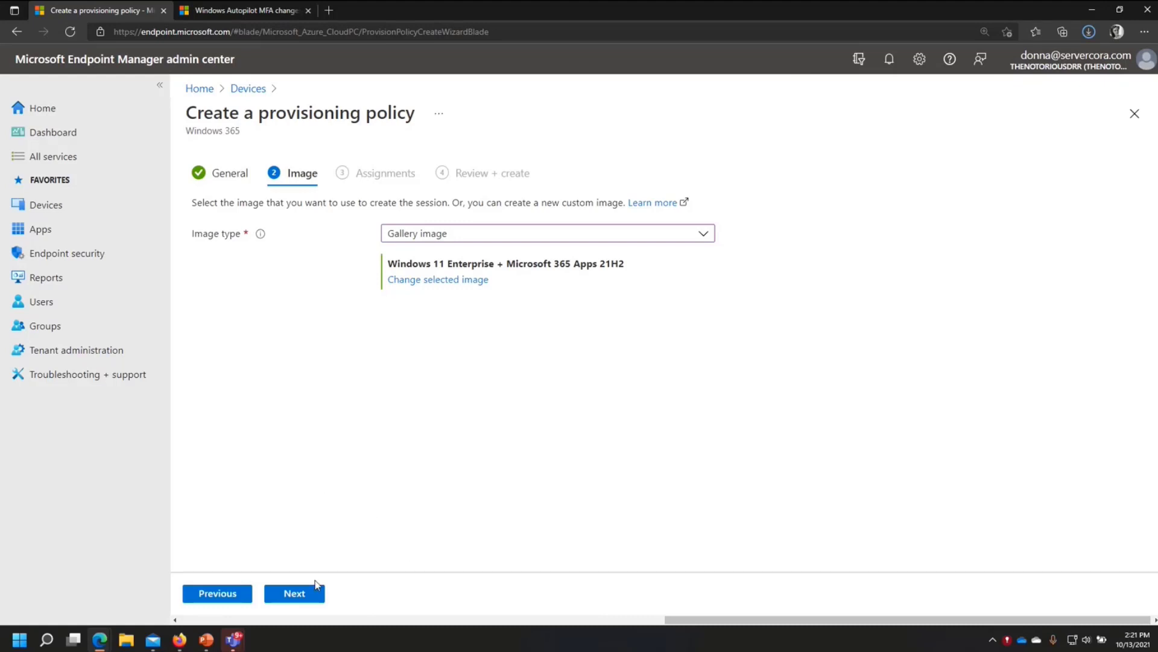
Advance the Win Admins policy wizard through Assignments to Review + create with no groups assigned.
left_click(303, 600)
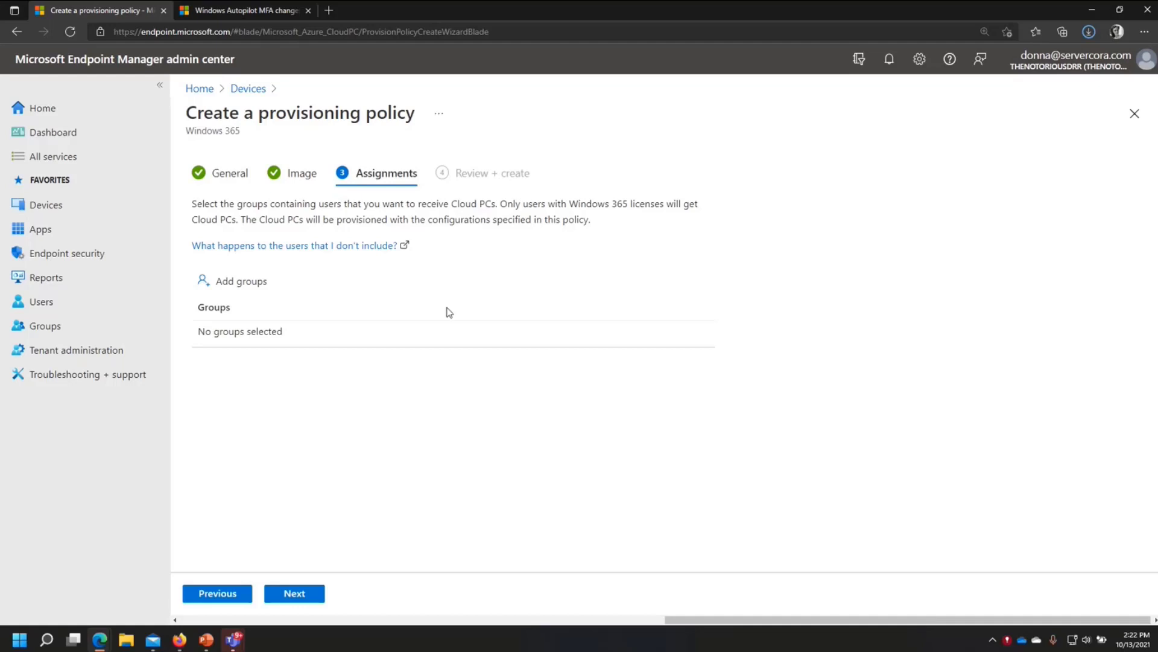
left_click(306, 595)
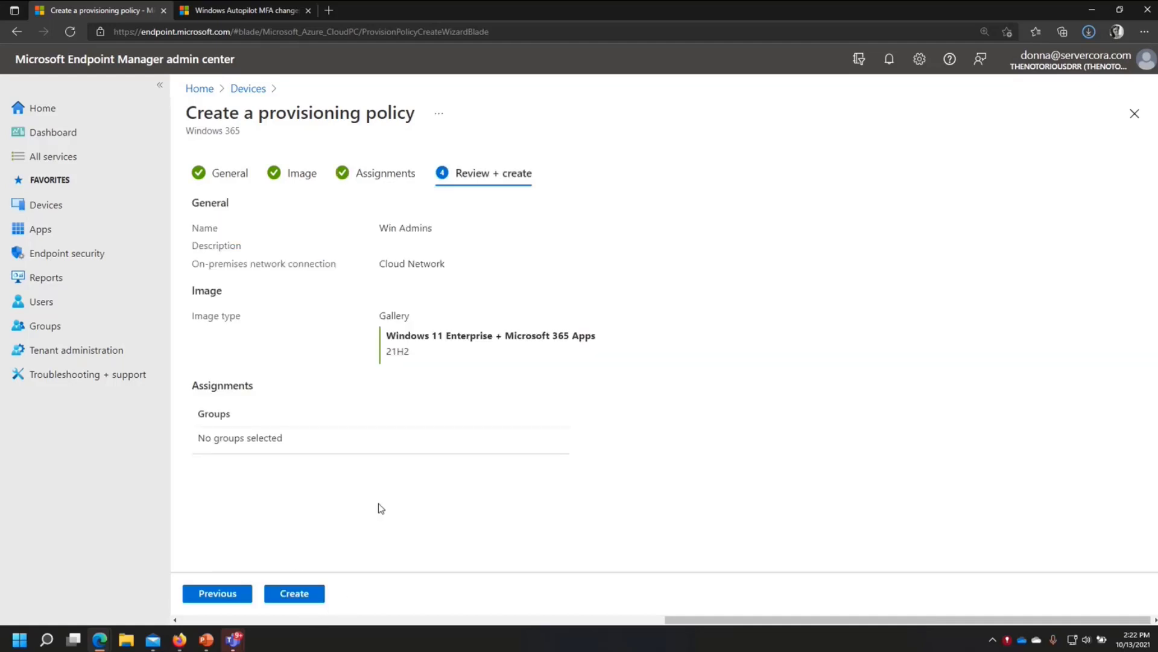
Go back to Windows 365 devices, view all Cloud PCs, then show the User settings list.
left_click(248, 90)
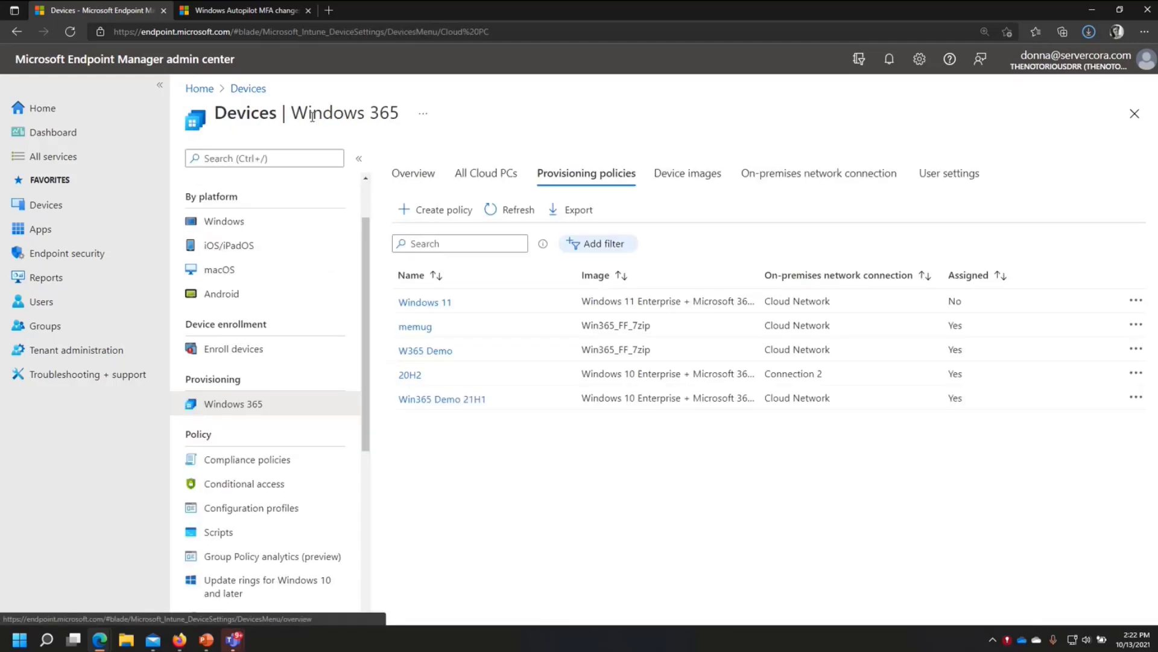
left_click(506, 172)
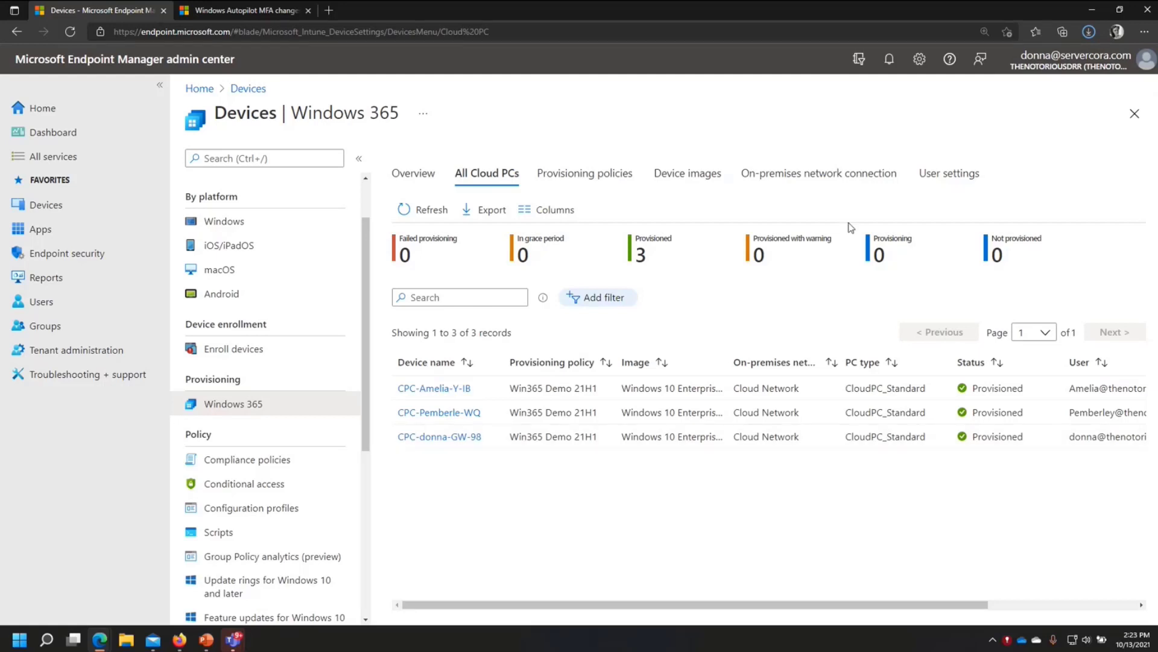
left_click(950, 175)
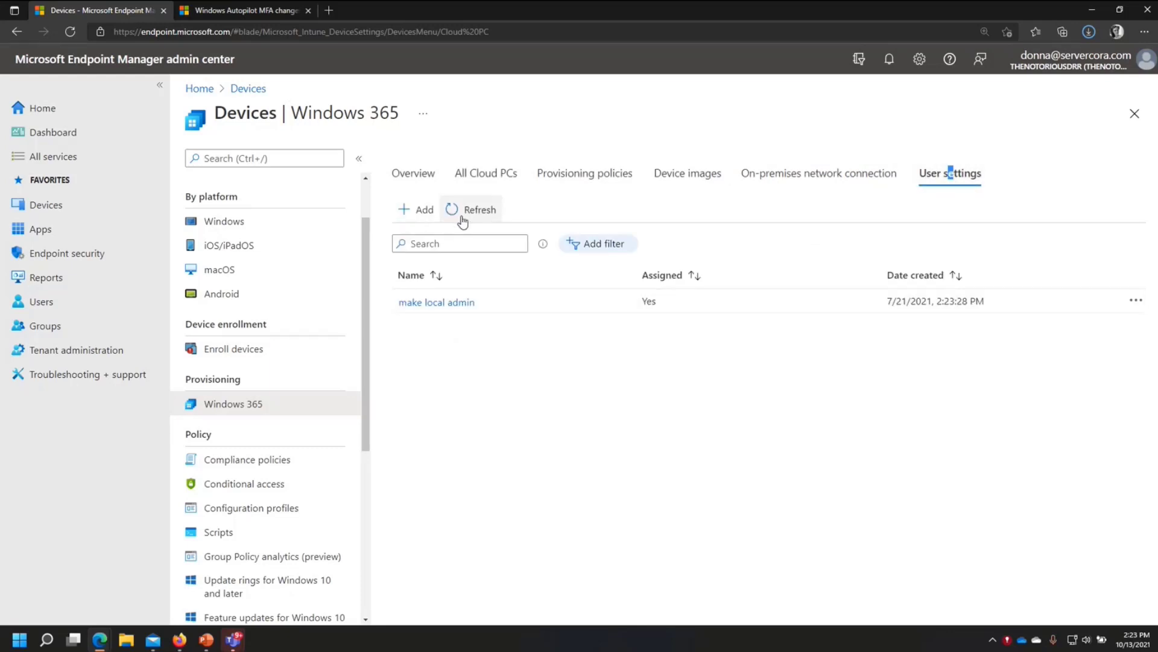
Begin a new Windows 365 user setting with an empty name and unset local admin option.
left_click(420, 210)
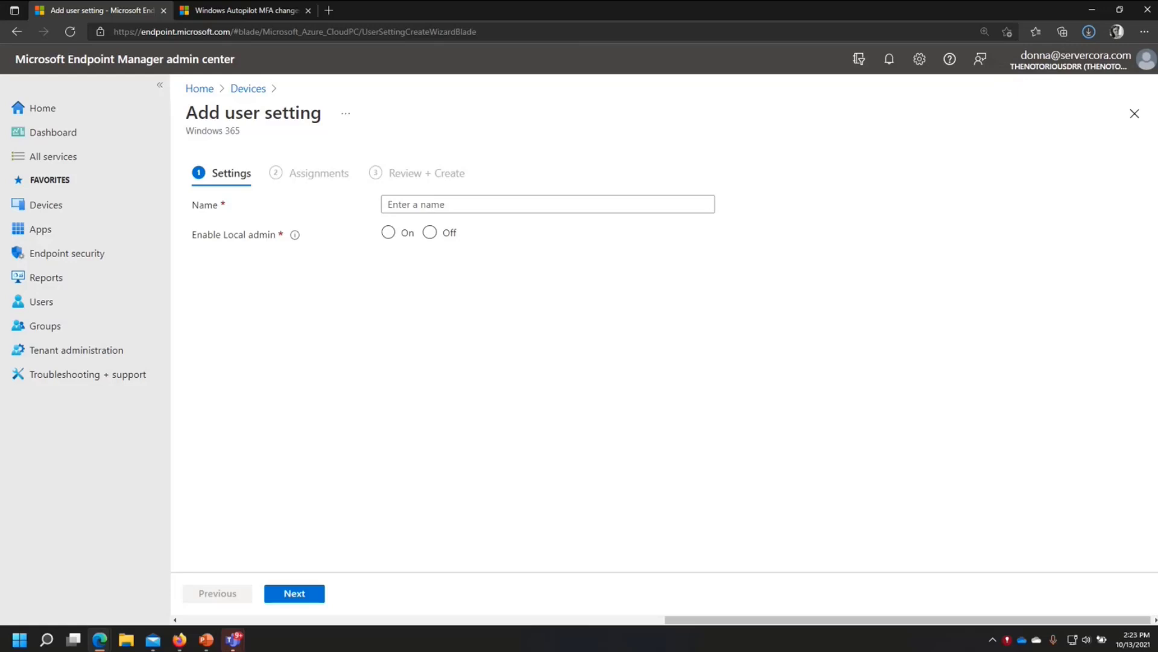
Turn Enable Local admin to On, then close the new user setting form unsaved.
left_click(404, 234)
left_click(1134, 113)
Confirm discarding the unsaved Windows 365 user setting.
left_click(643, 104)
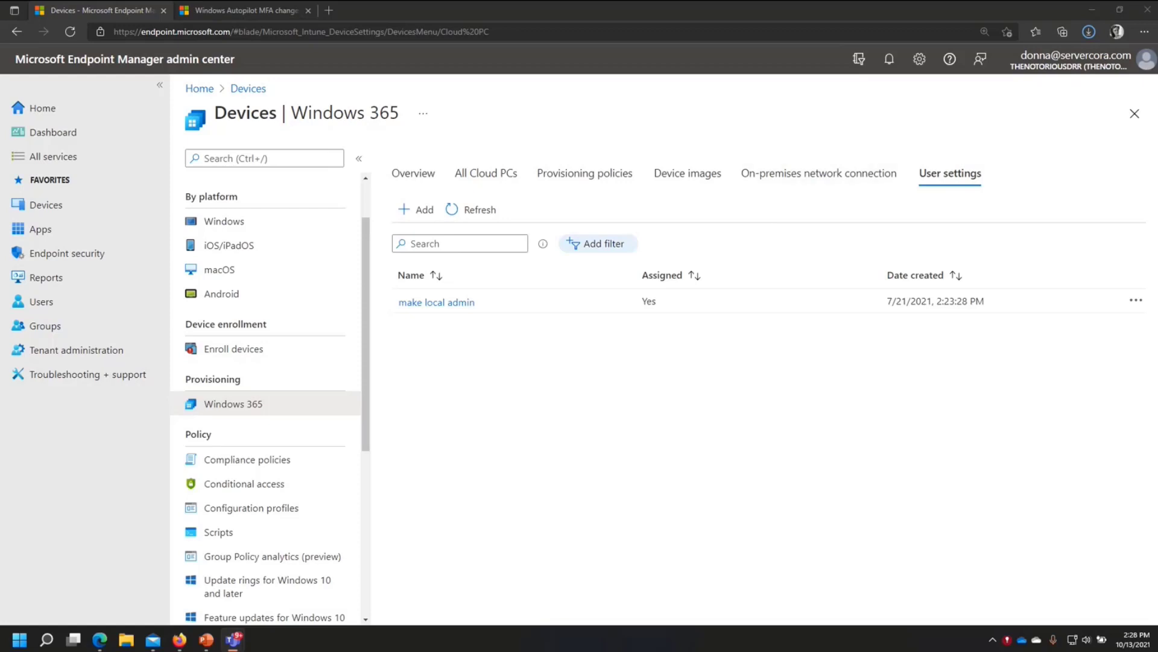
Switch to the InPrivate Windows 365 portal window and sign out of the user account.
left_click(761, 428)
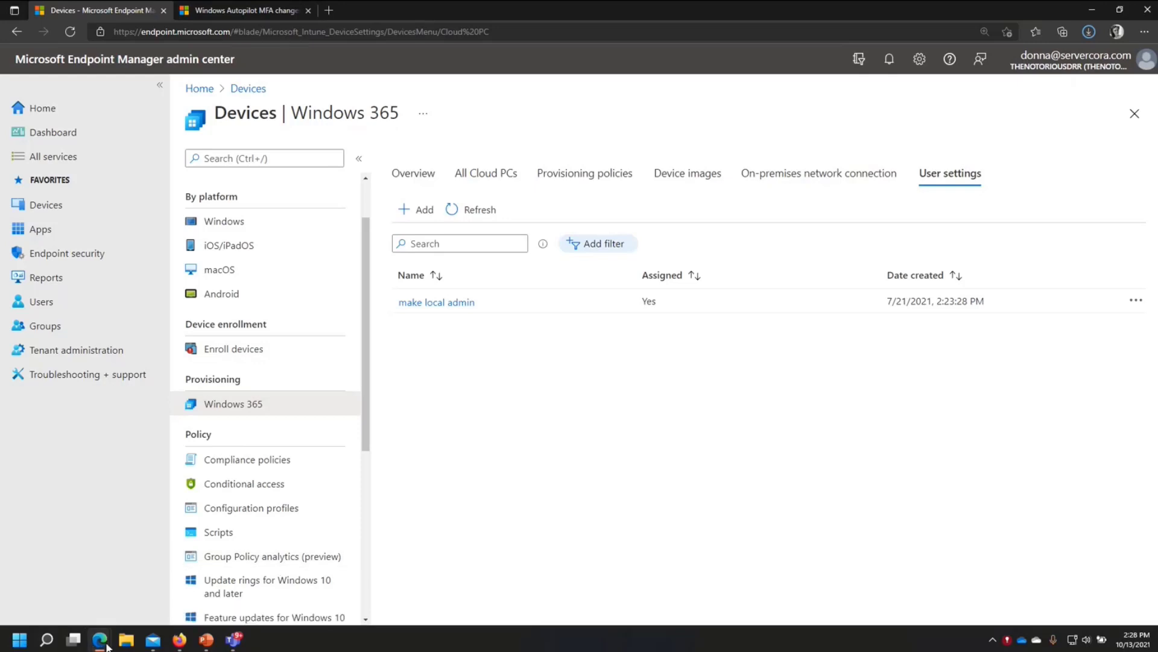
mouse_move(100, 643)
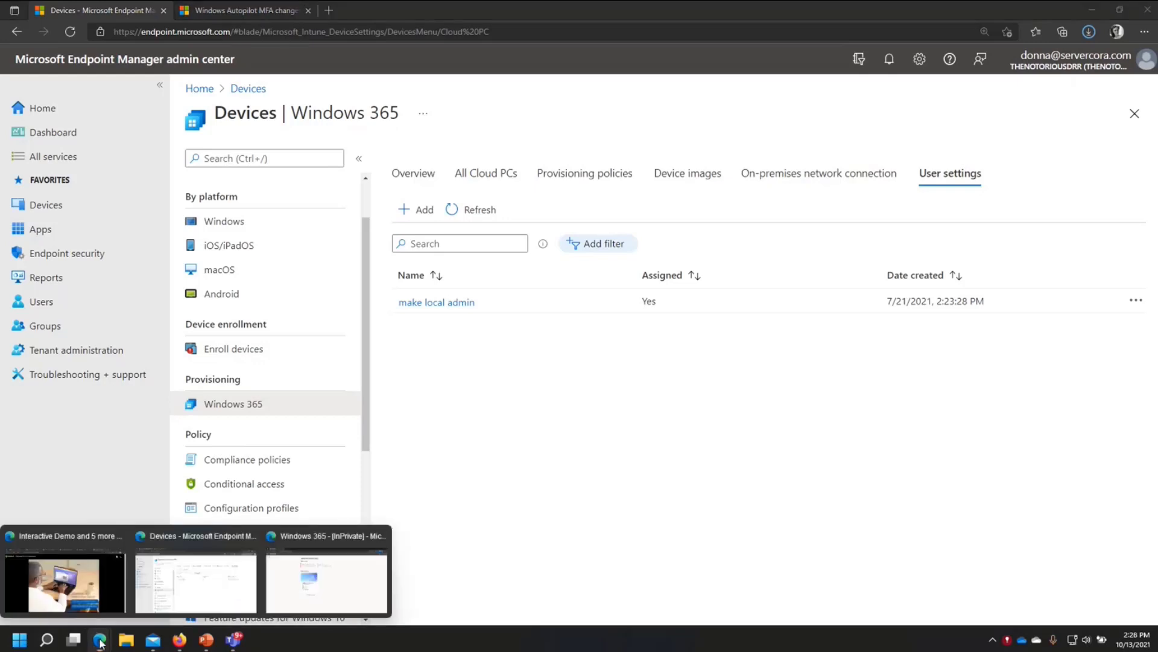
left_click(344, 597)
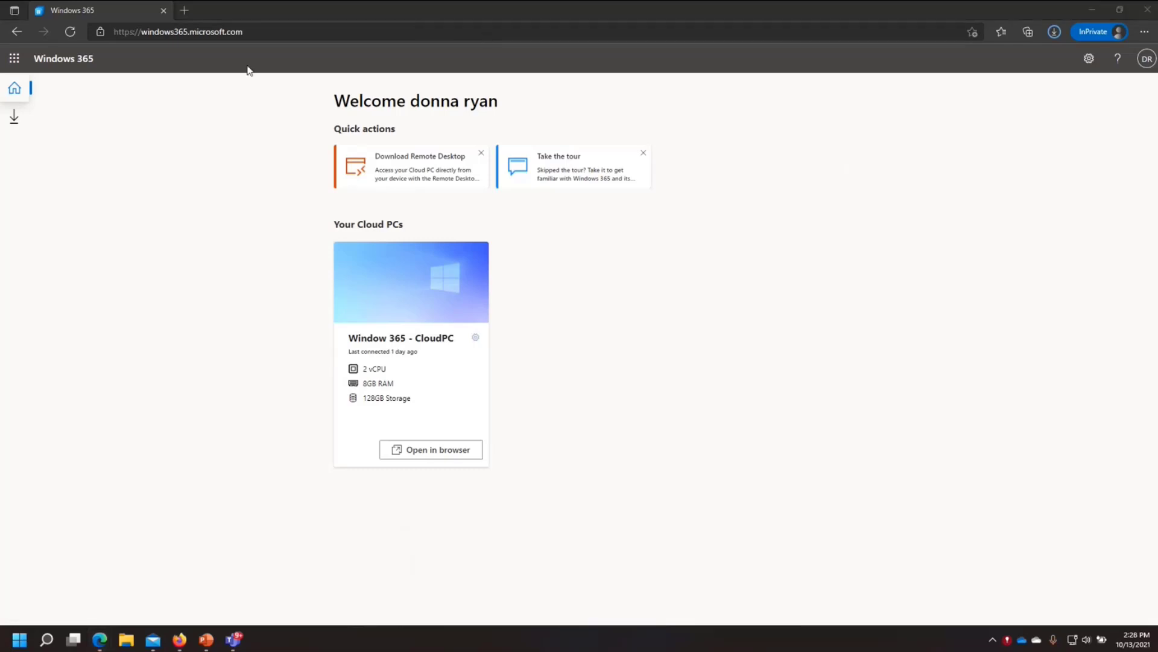
left_click(1089, 58)
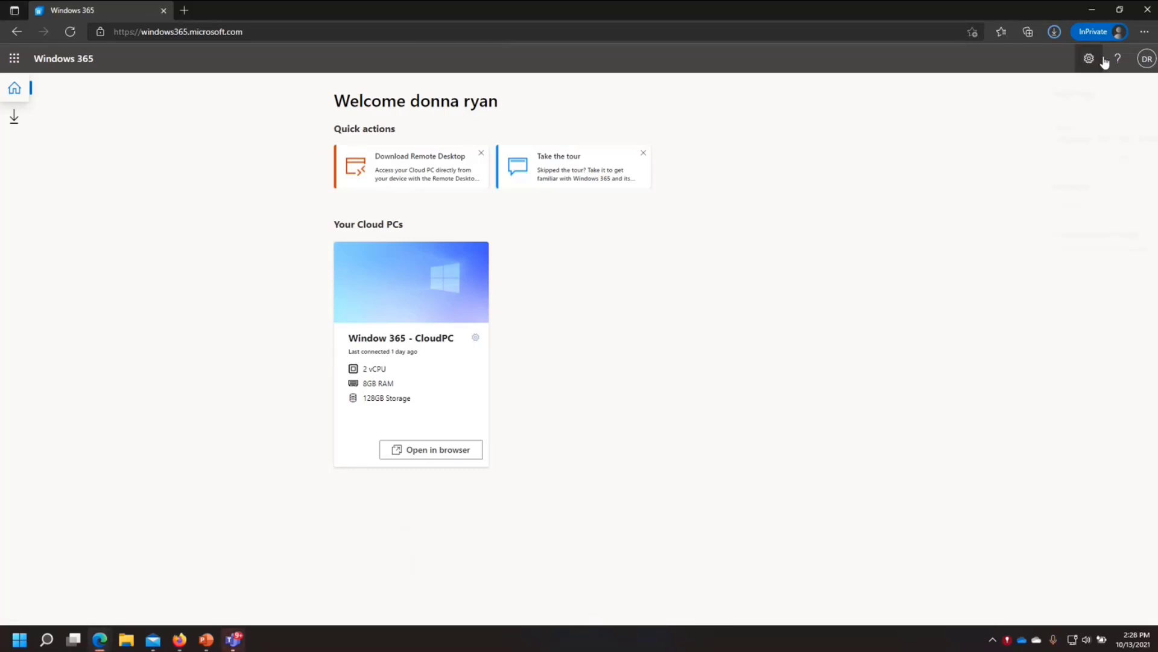
left_click(1146, 59)
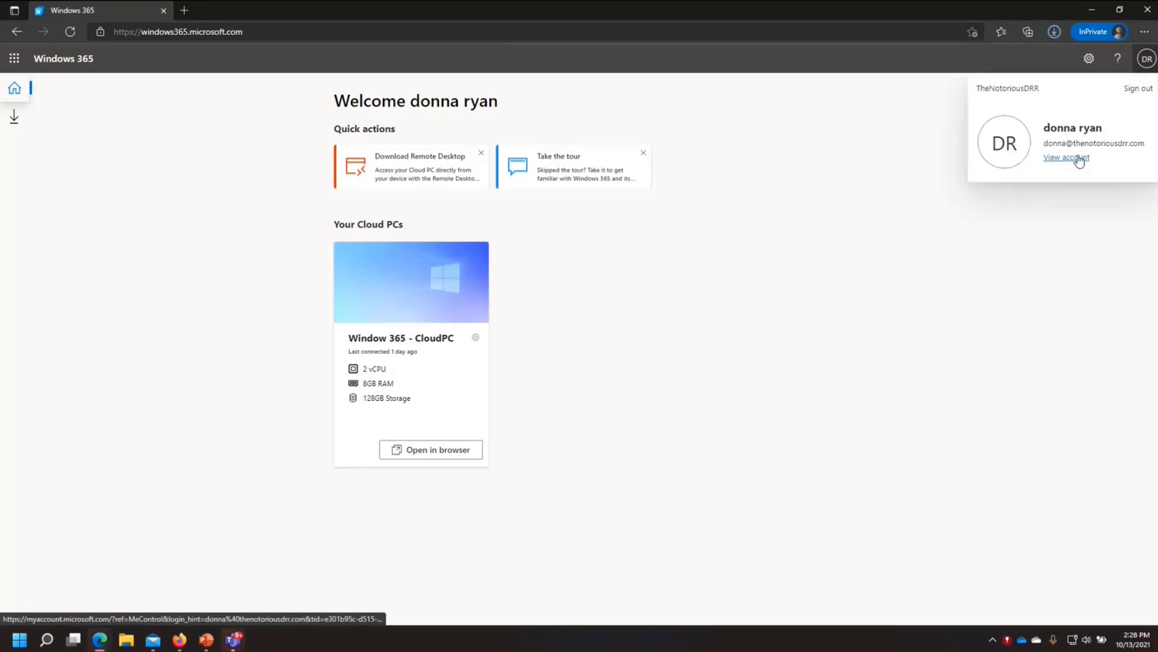
left_click(1132, 87)
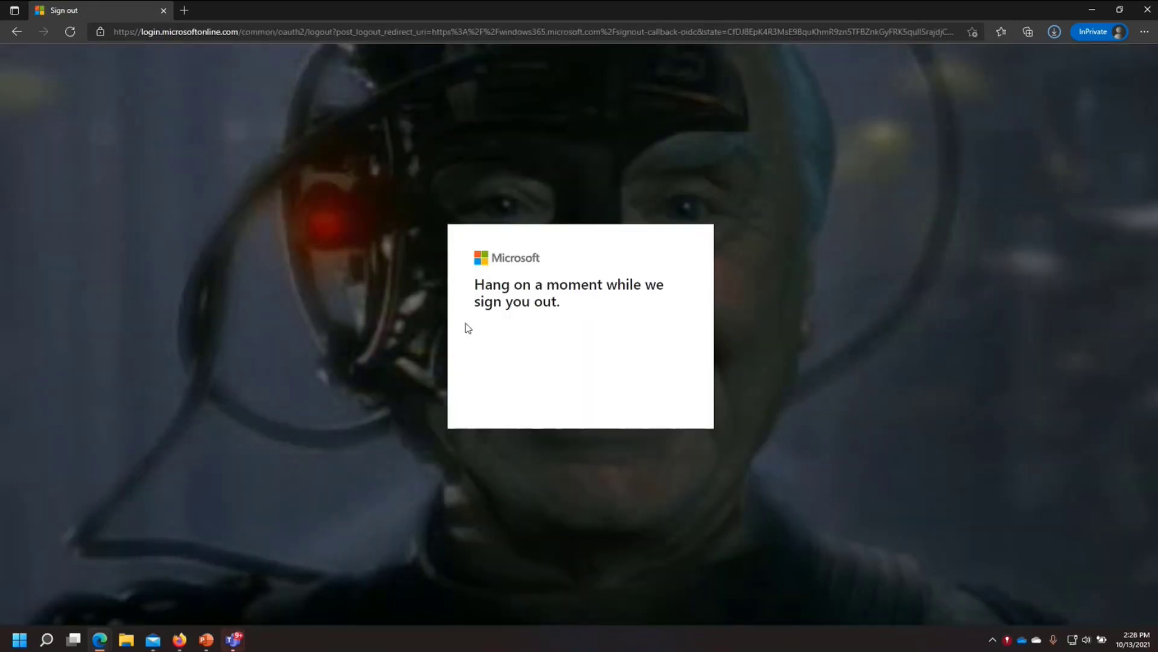
Sign back into the Windows 365 portal using the existing account and its password.
left_click(305, 31)
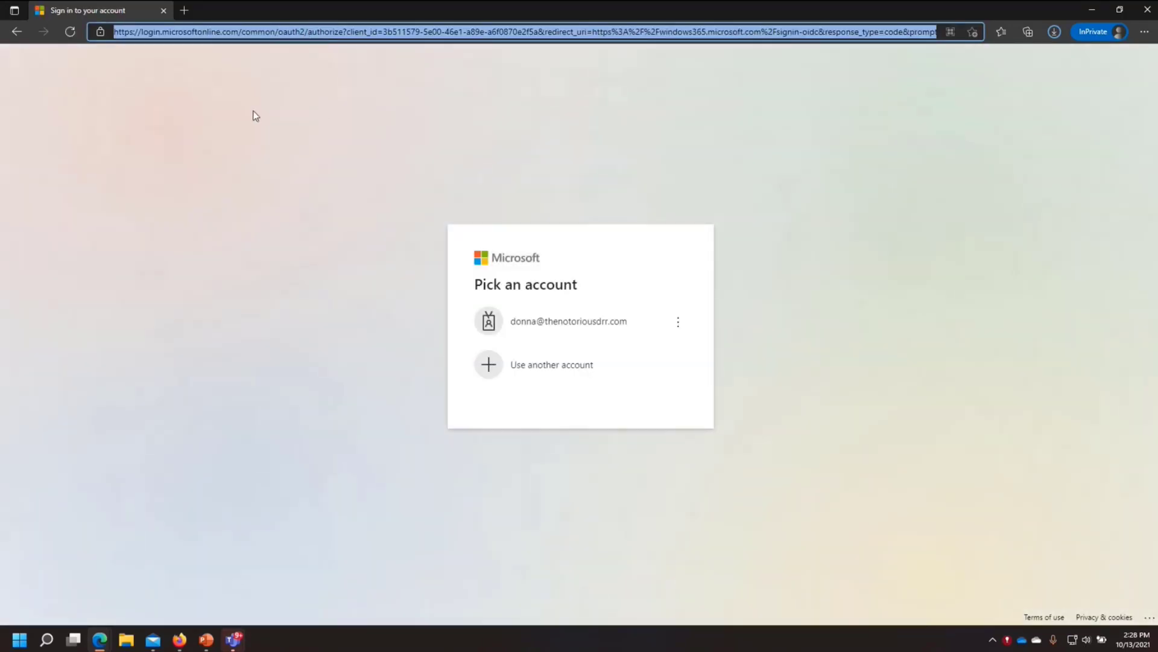
type("win")
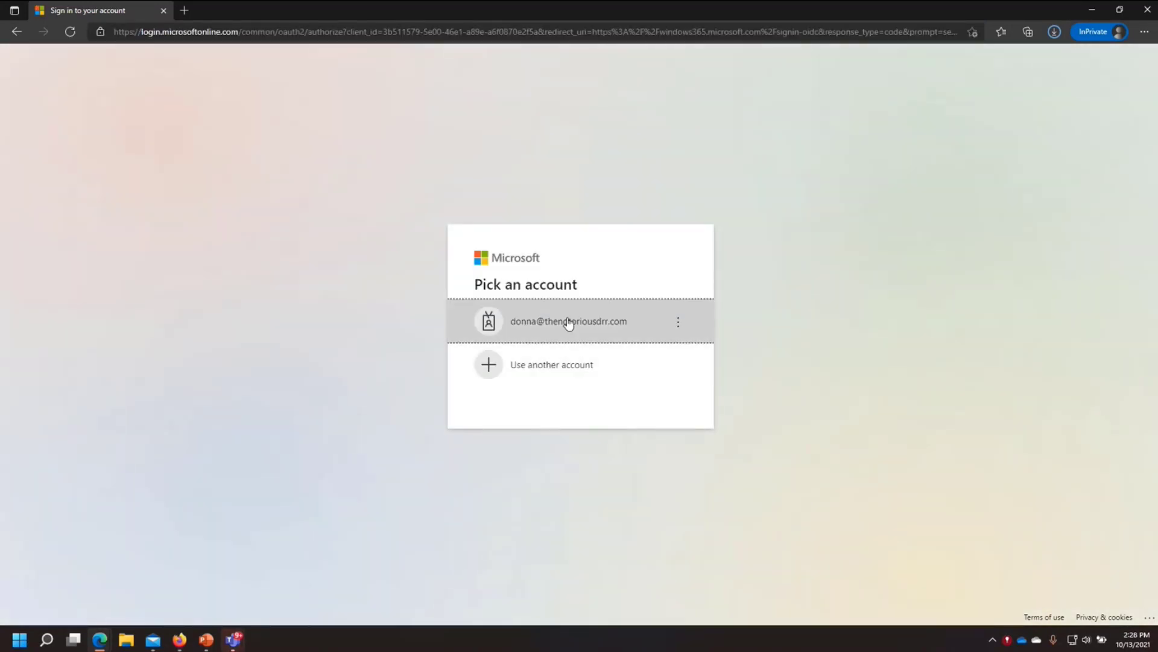
left_click(568, 322)
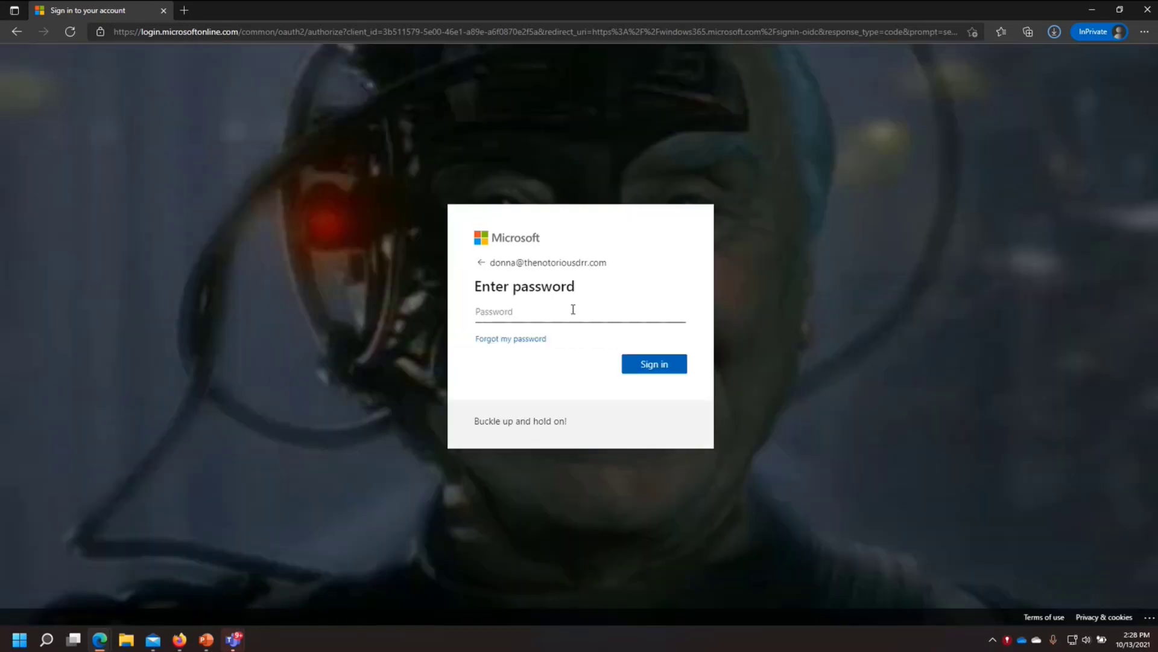
type("•••••••••••••")
key("Return")
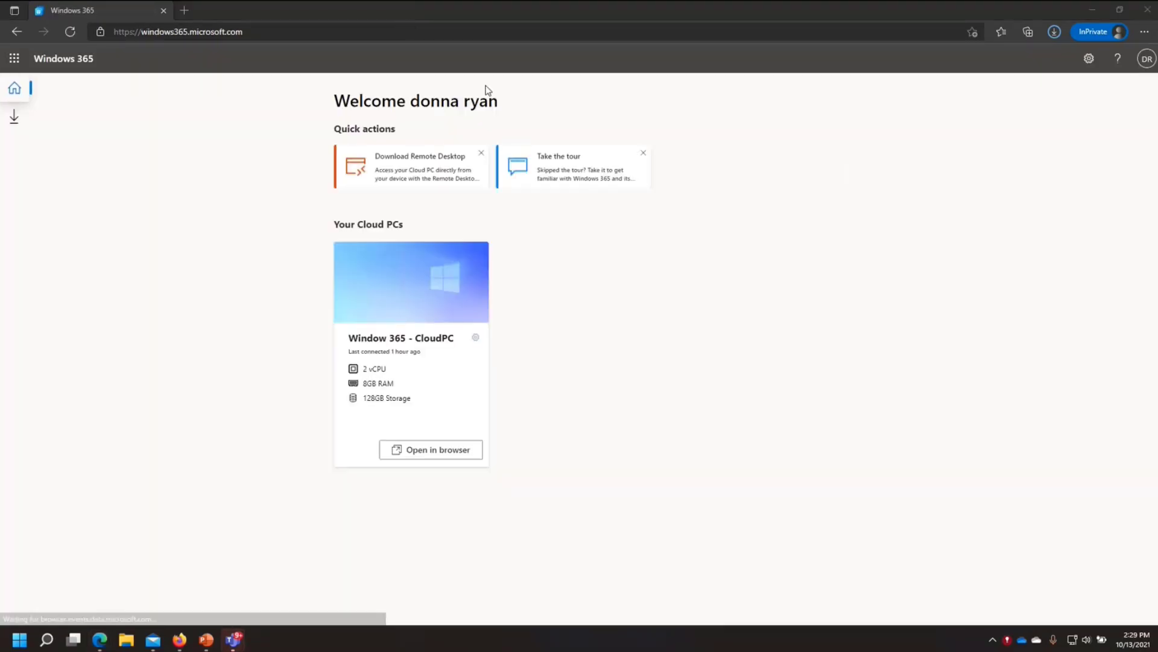
Dismiss the CloudPC options menu and show the Remote Desktop client downloads for Windows, Mac, iOS and Android.
left_click(783, 6)
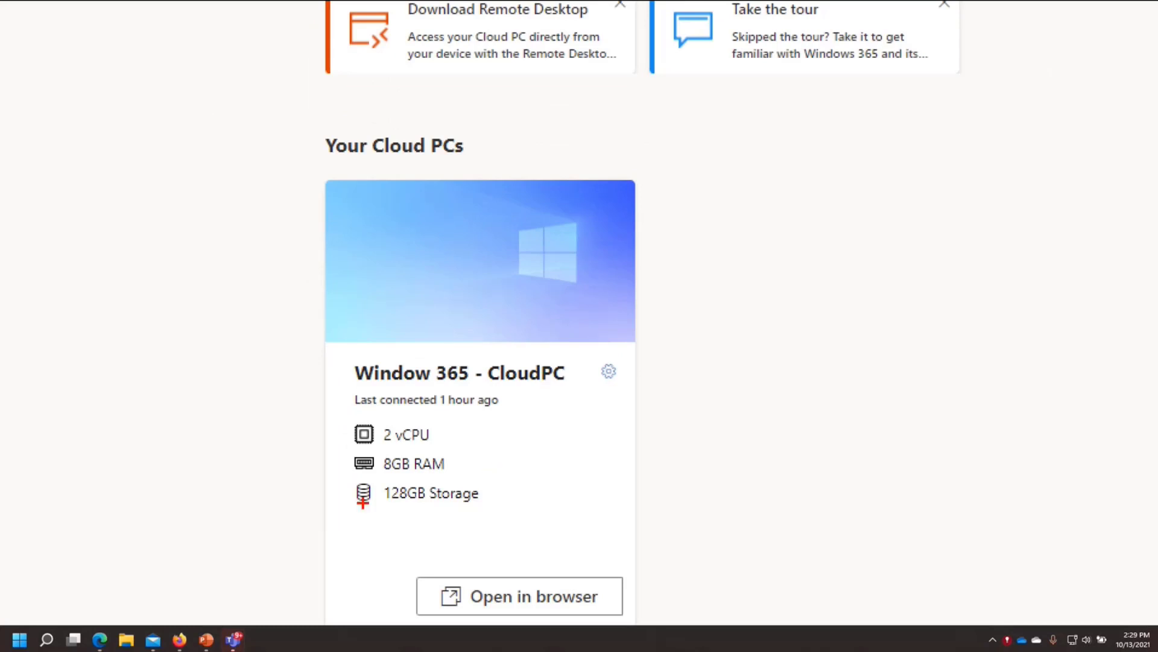
mouse_move(449, 441)
left_mouse_down()
mouse_move(468, 431)
mouse_move(472, 465)
mouse_move(503, 493)
left_mouse_up()
key("Escape")
left_click(474, 337)
key("ctrl+1")
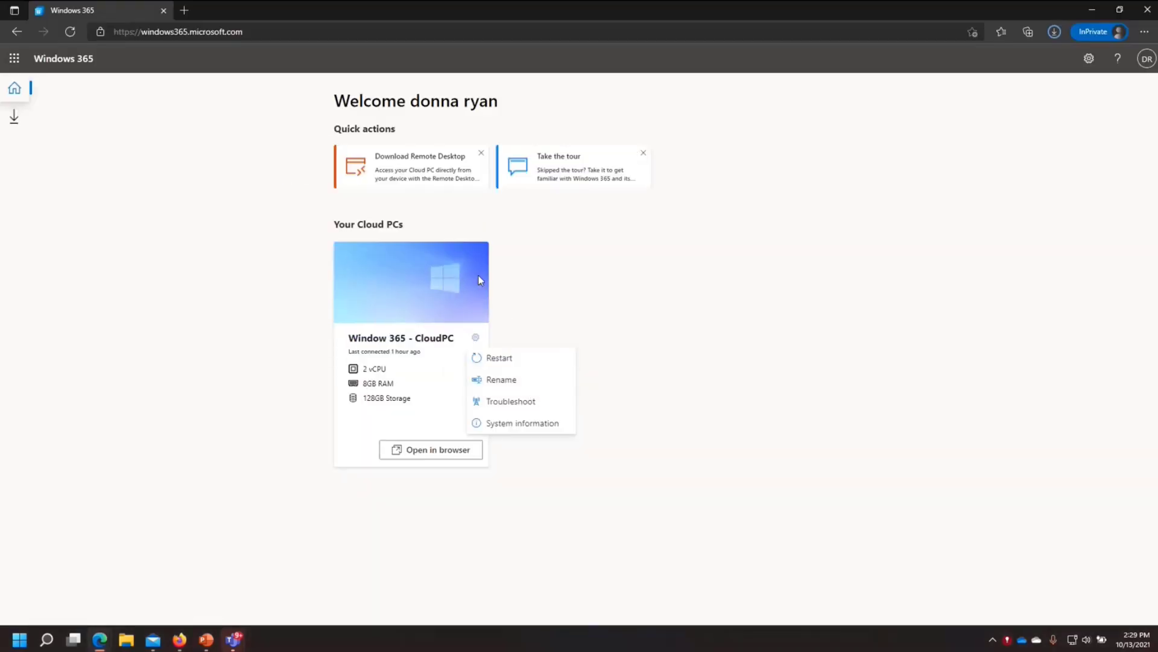
left_click(614, 300)
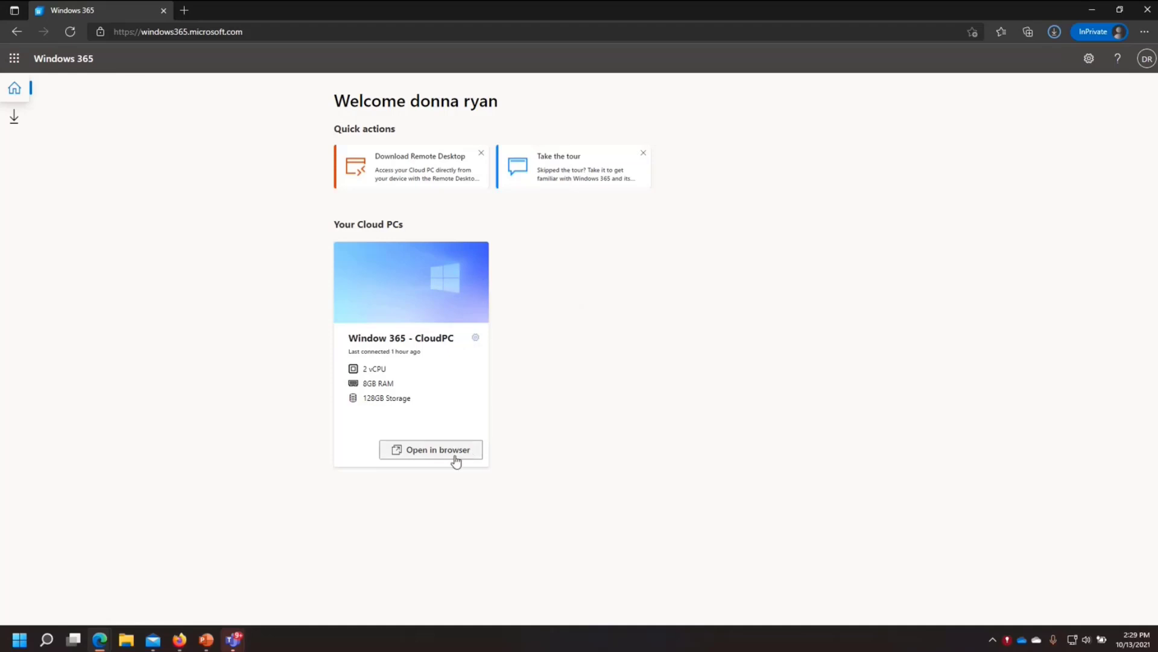
left_click(21, 120)
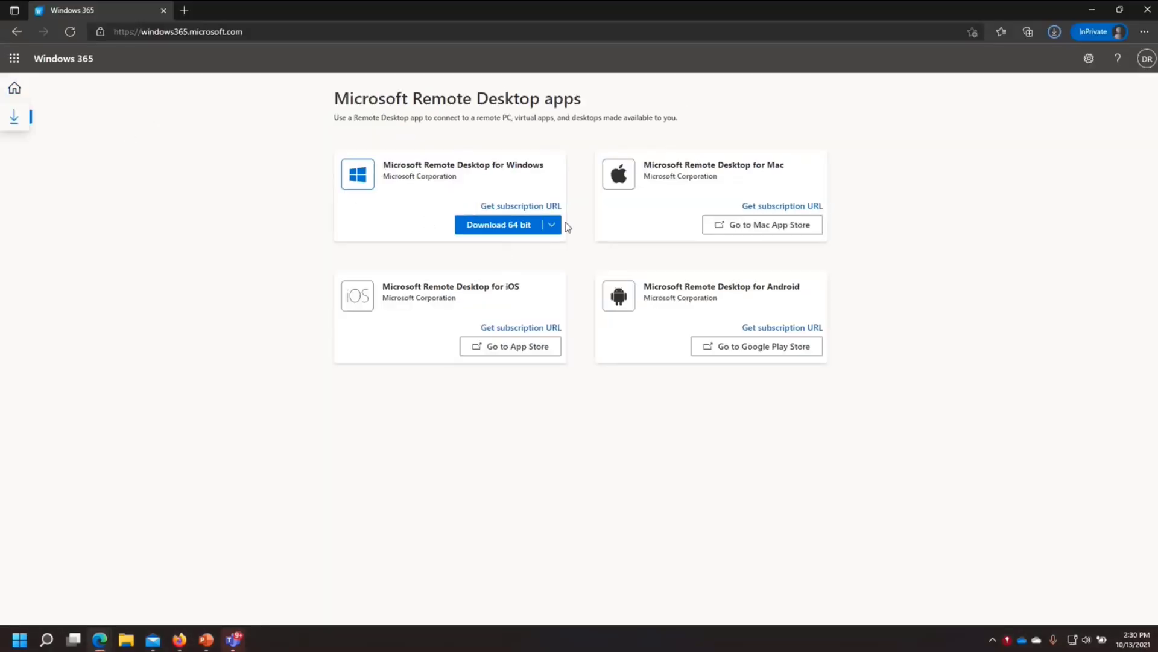
Return to the Windows 365 home page showing the Window 365 - CloudPC card.
left_click(13, 89)
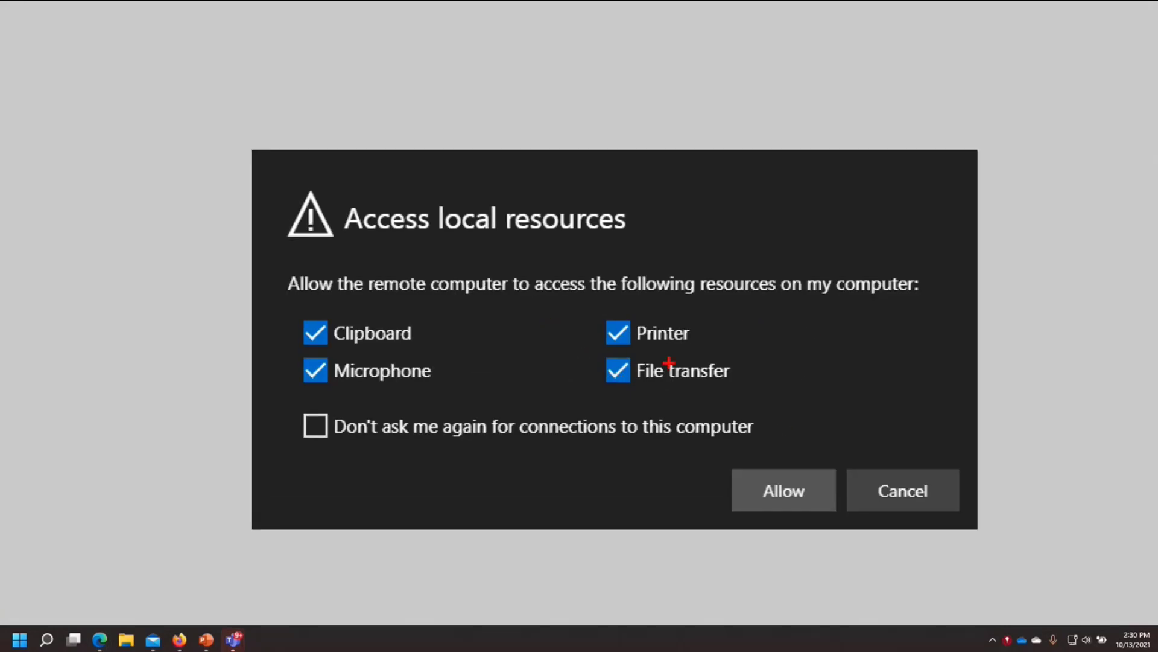
Open the Cloud PC in the browser and allow it access to local resources.
mouse_move(638, 358)
left_mouse_down()
mouse_move(583, 353)
mouse_move(644, 391)
mouse_move(751, 398)
mouse_move(690, 348)
mouse_move(633, 348)
left_mouse_up()
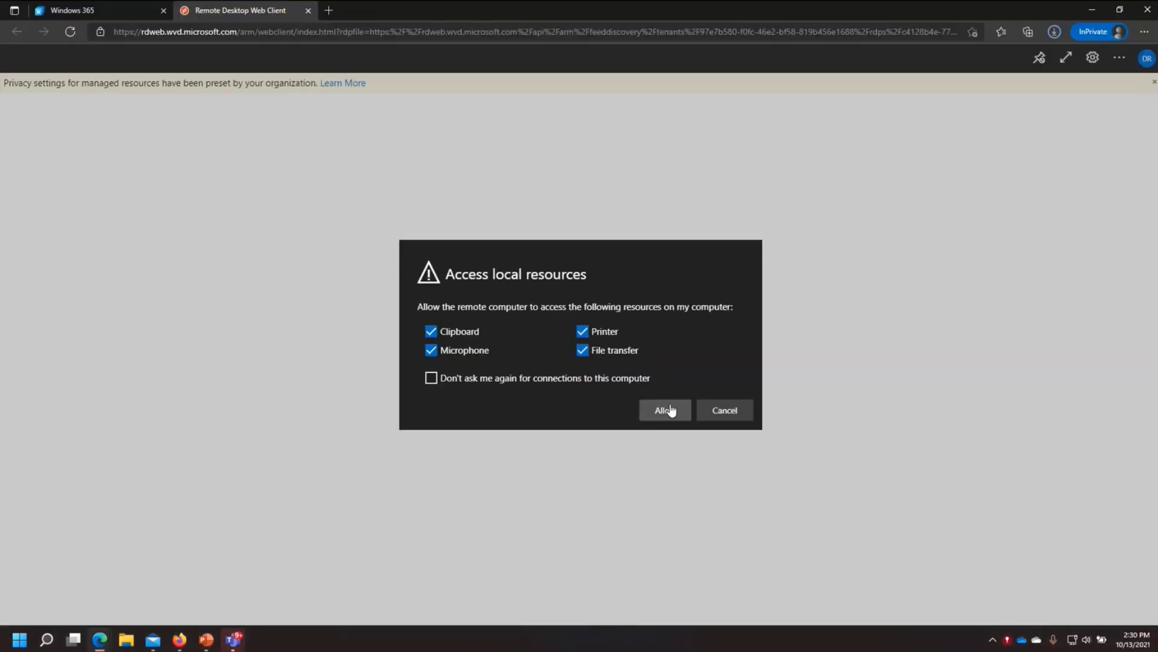
left_click(674, 416)
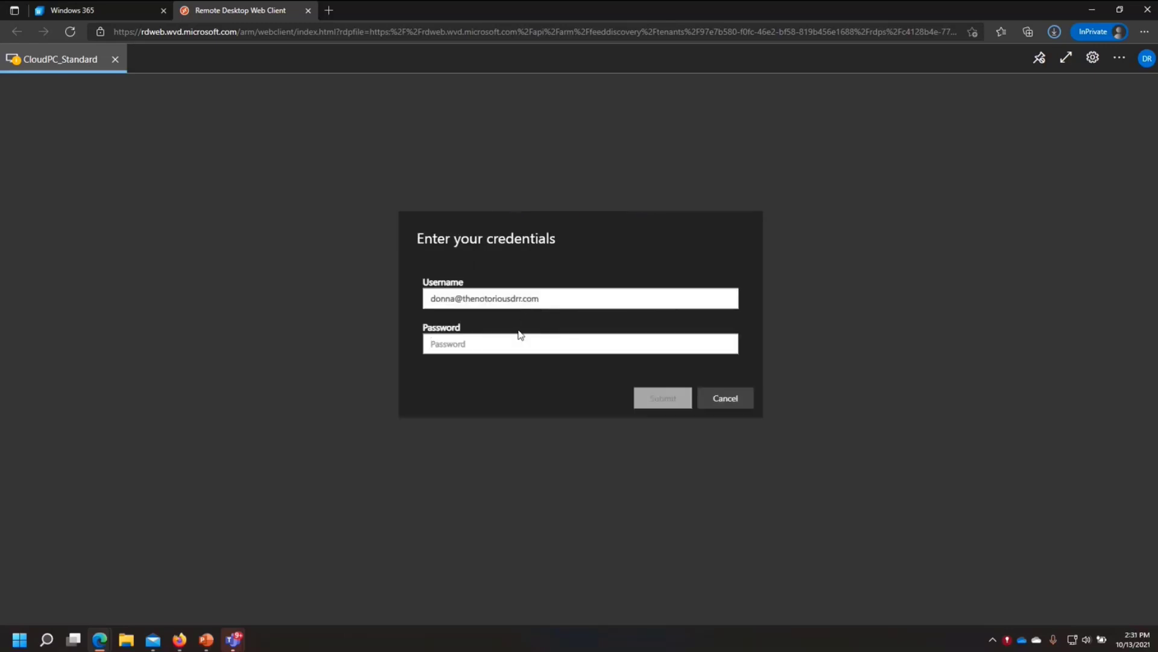
Enter the account password in the CloudPC_Standard credentials prompt.
type("******")
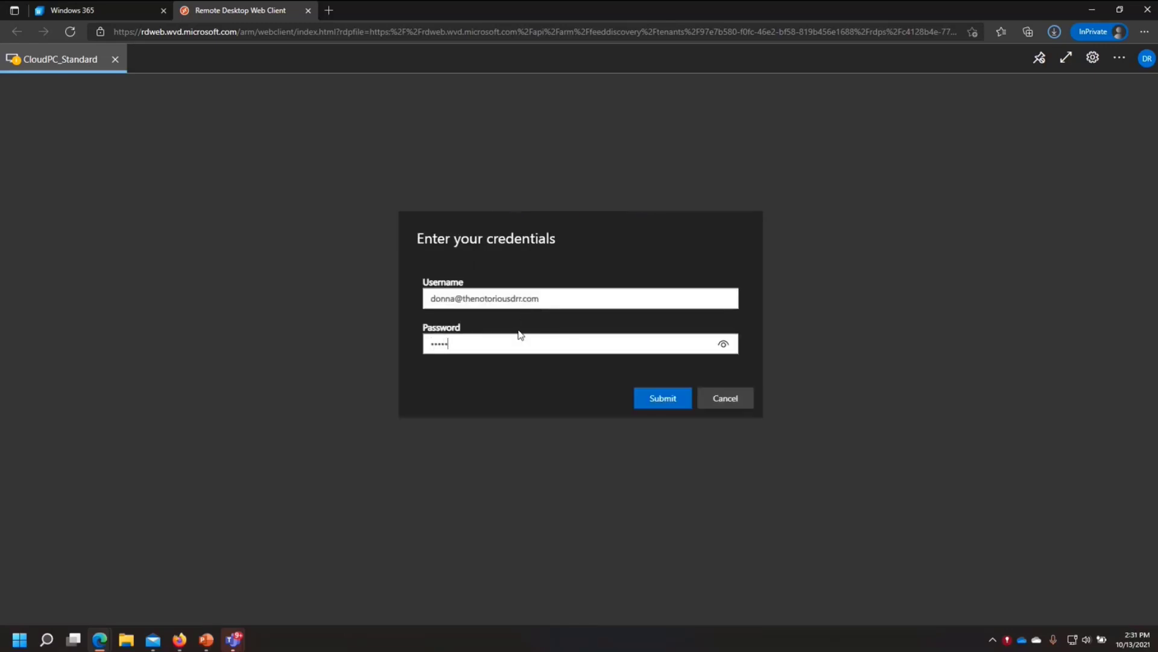
type("********")
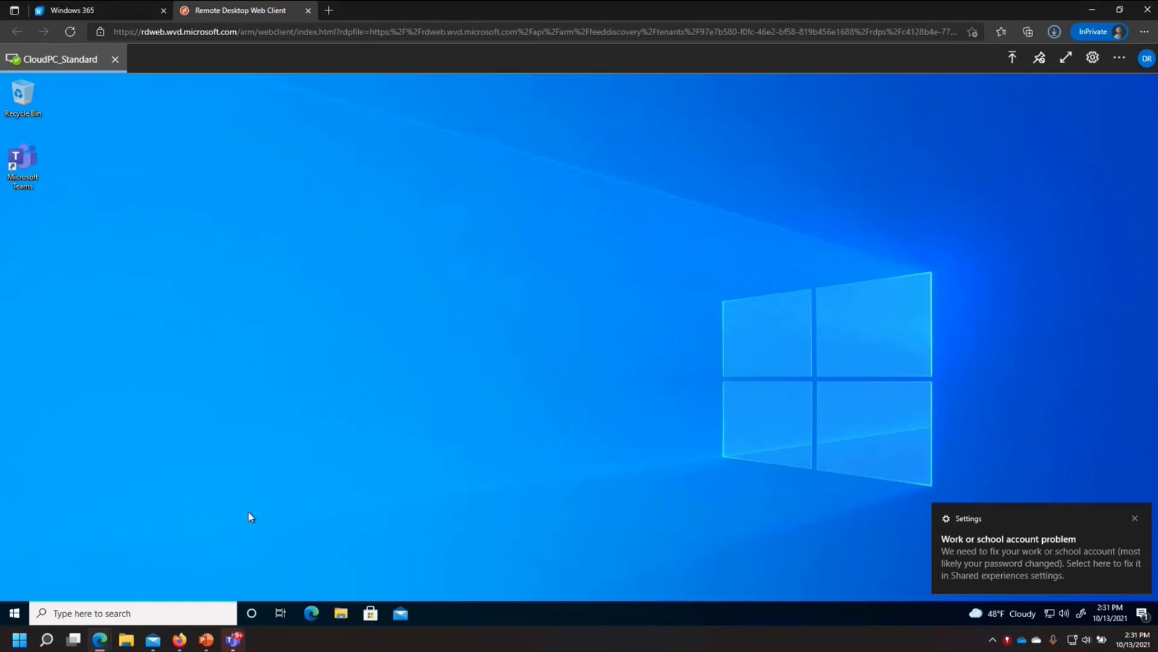
Browse the Cloud PC's Start menu app list, then close it and dismiss the account-problem notification.
left_click(15, 613)
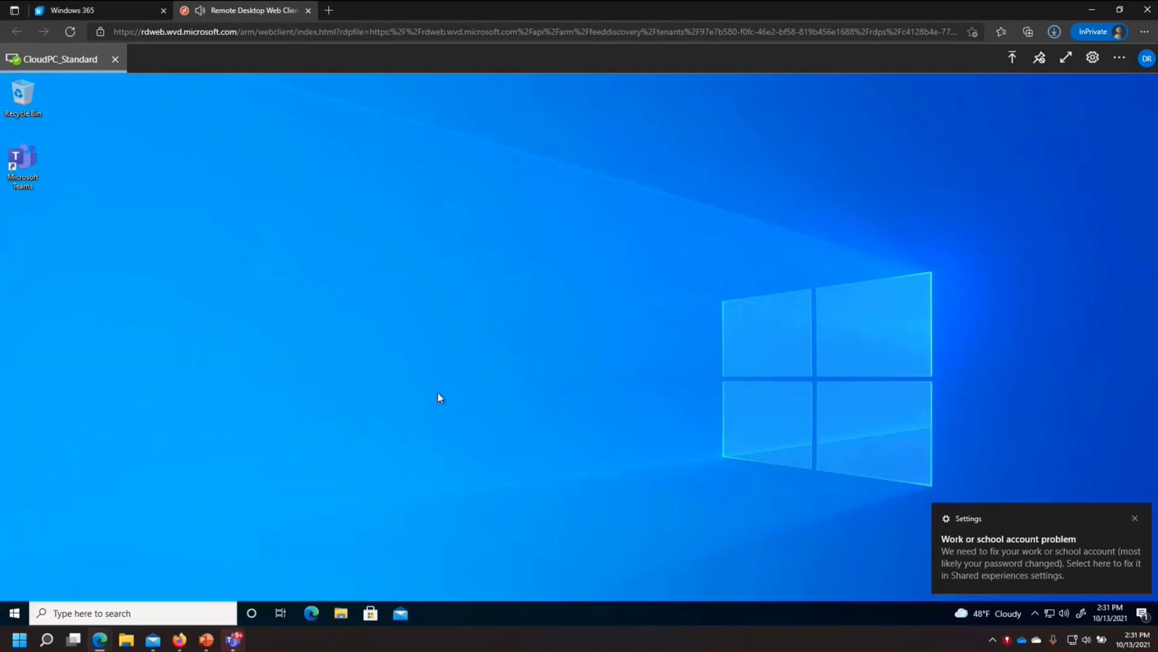
left_click(17, 613)
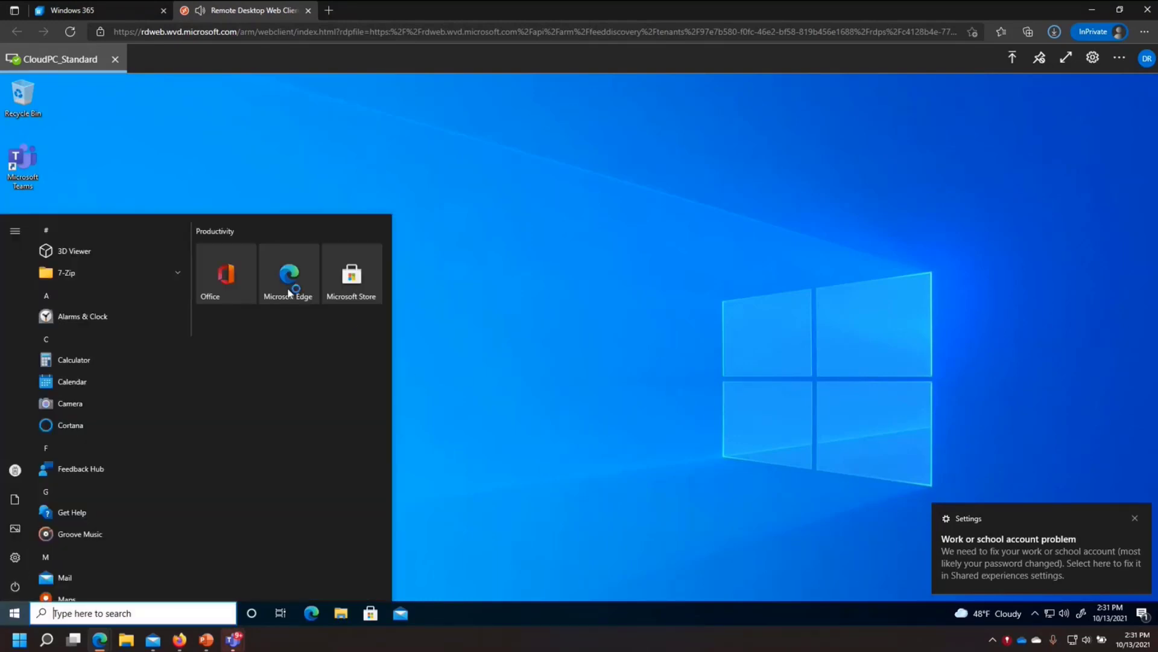
scroll(112, 377, "down", 2)
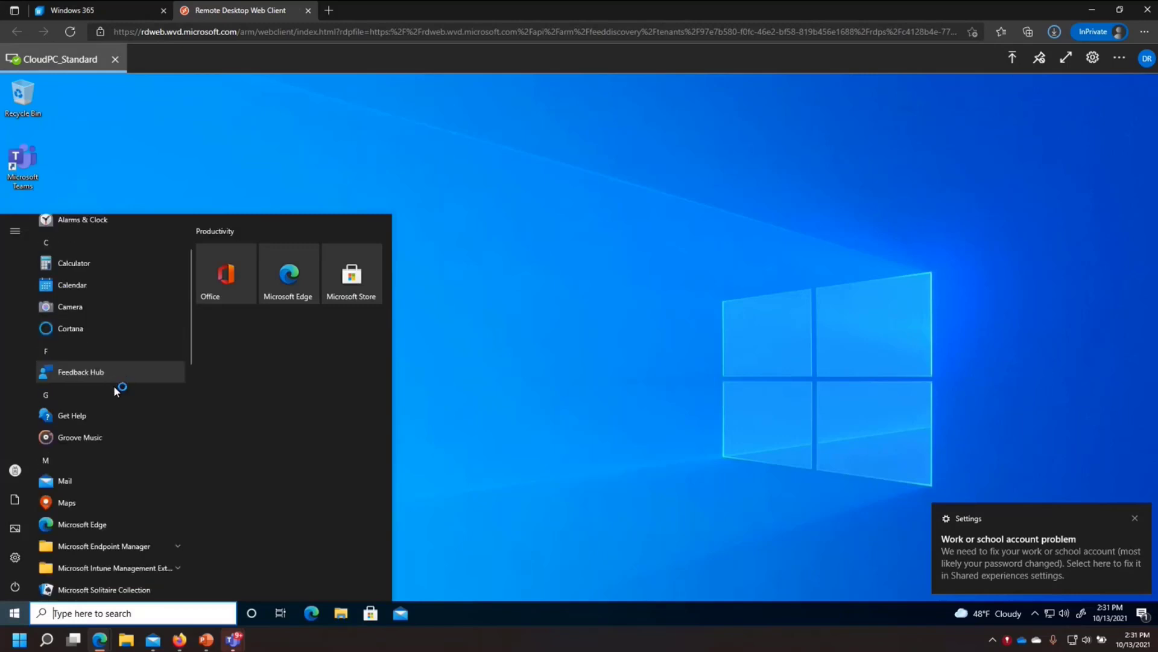
scroll(115, 389, "down", 3)
scroll(116, 485, "down", 4)
scroll(108, 428, "down", 4)
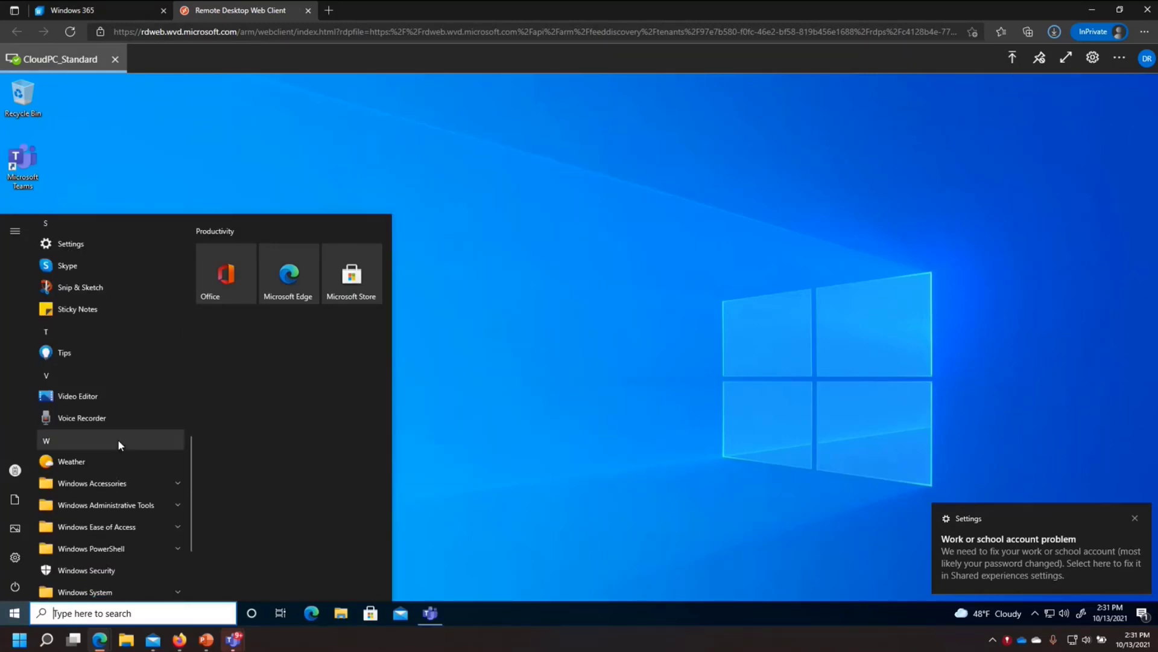
scroll(117, 439, "up", 5)
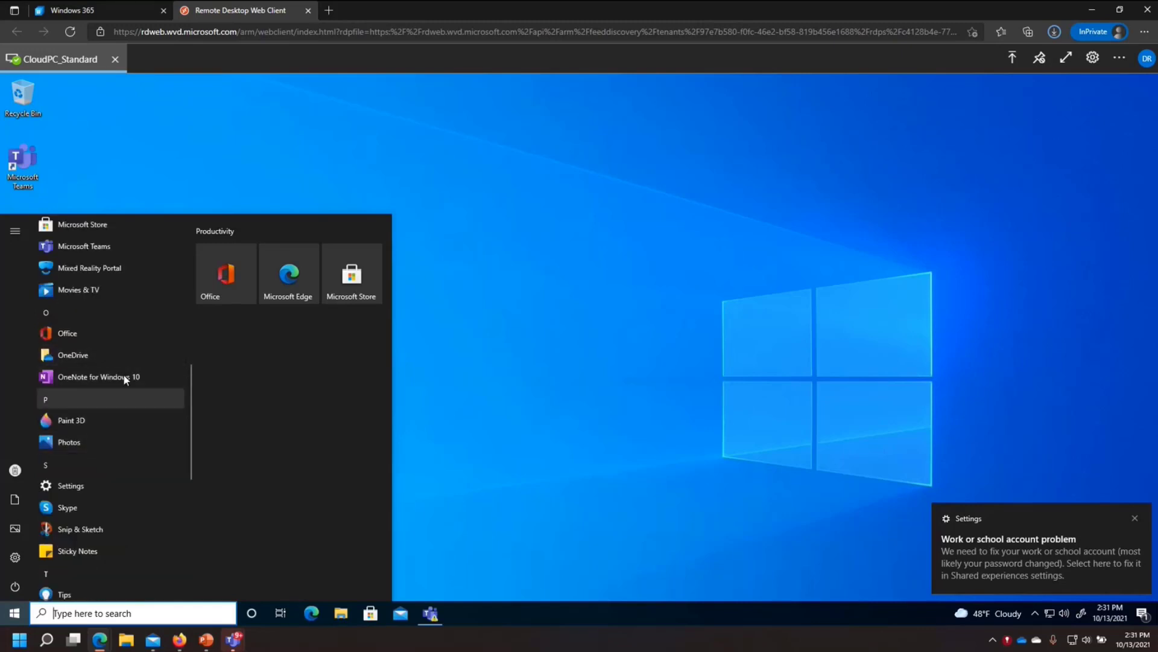
scroll(126, 386, "up", 3)
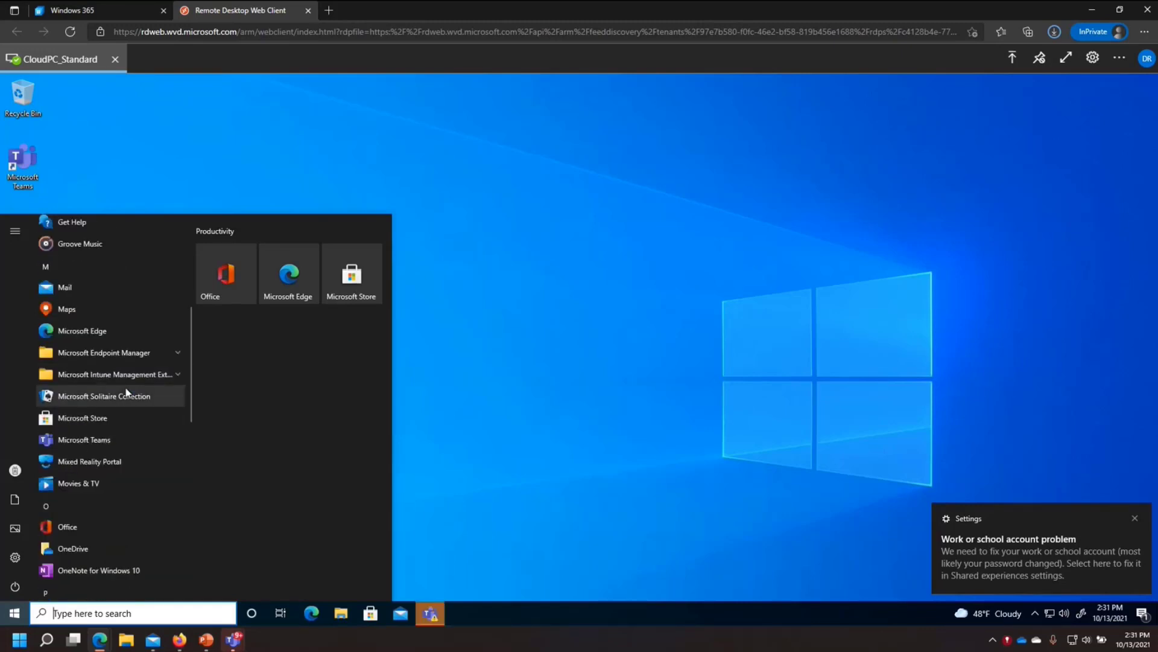
scroll(126, 393, "up", 5)
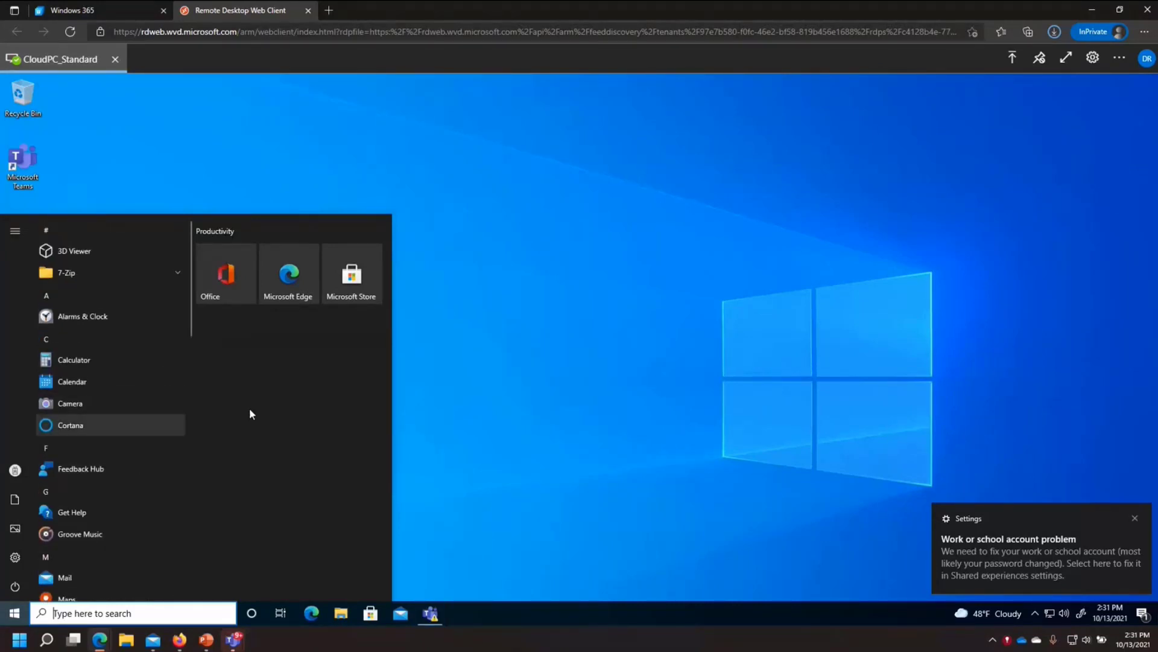
left_click(462, 425)
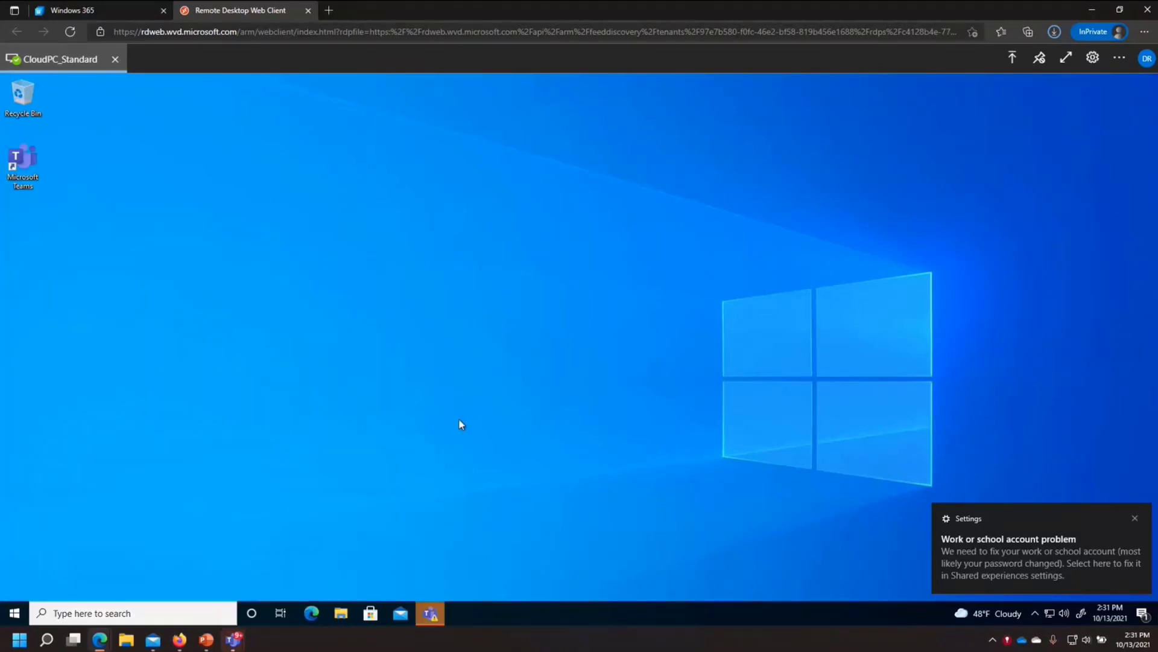
left_click(1134, 517)
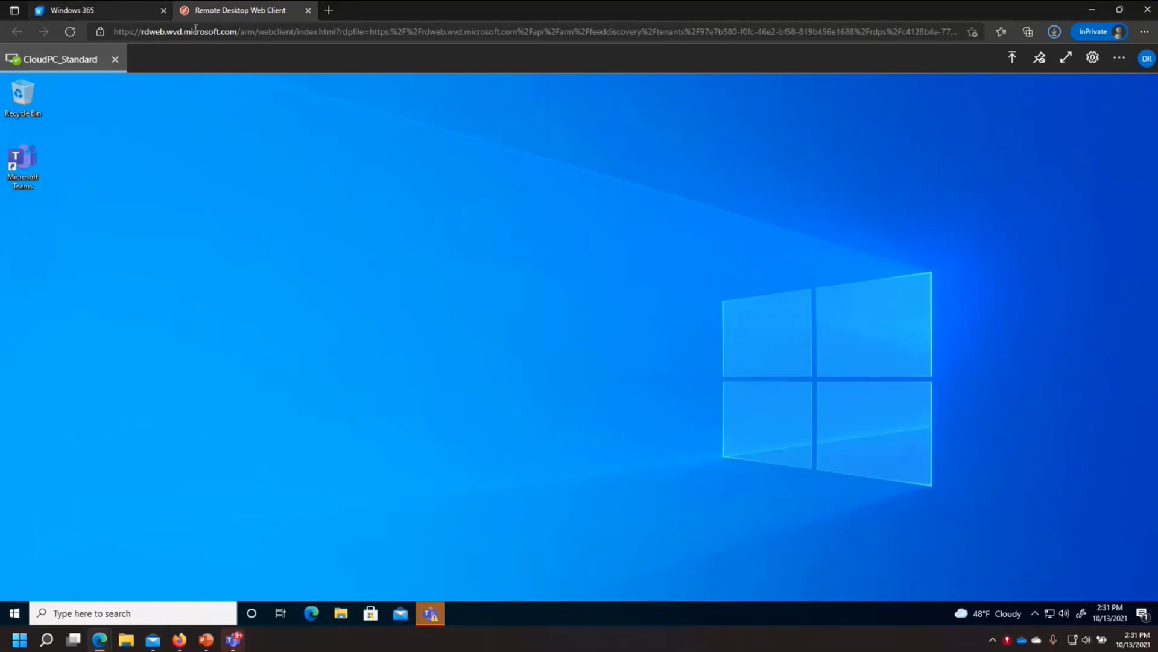
Return to the Windows 365 portal tab and search the local Start menu for 'remote'.
left_click(78, 12)
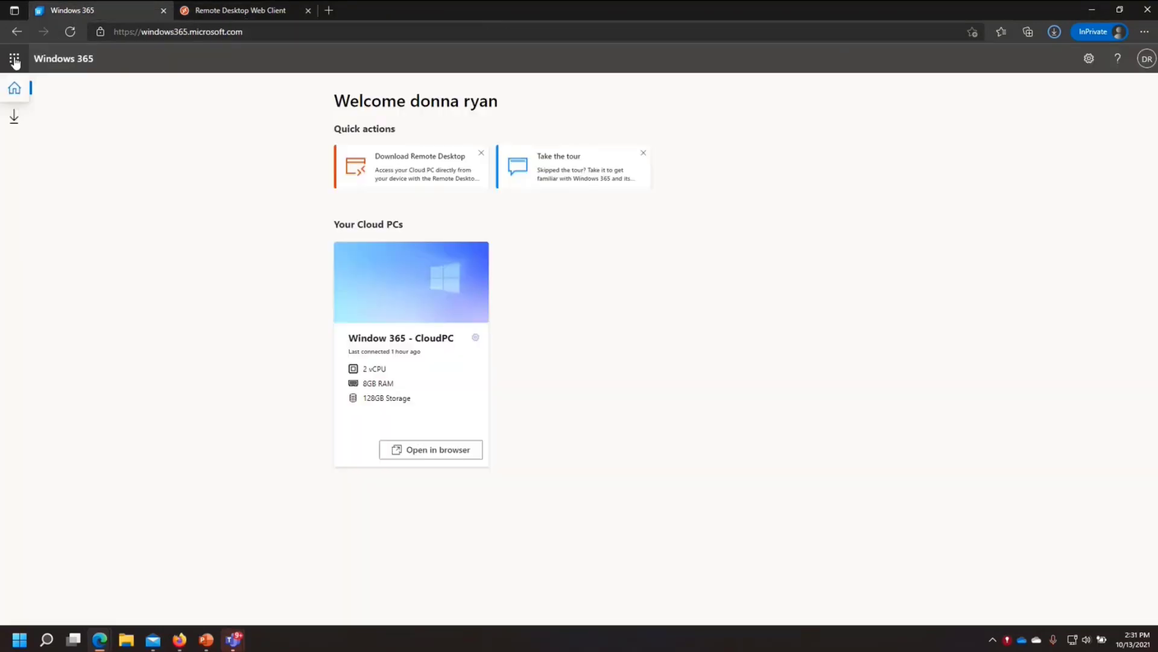
left_click(15, 59)
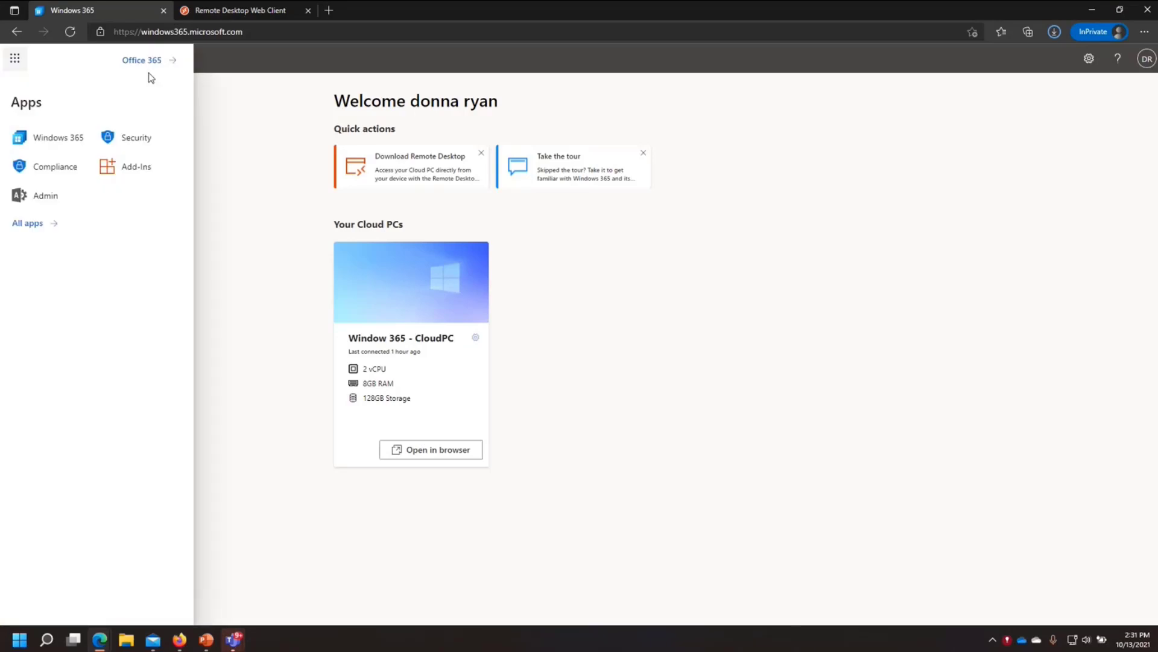
left_click(680, 442)
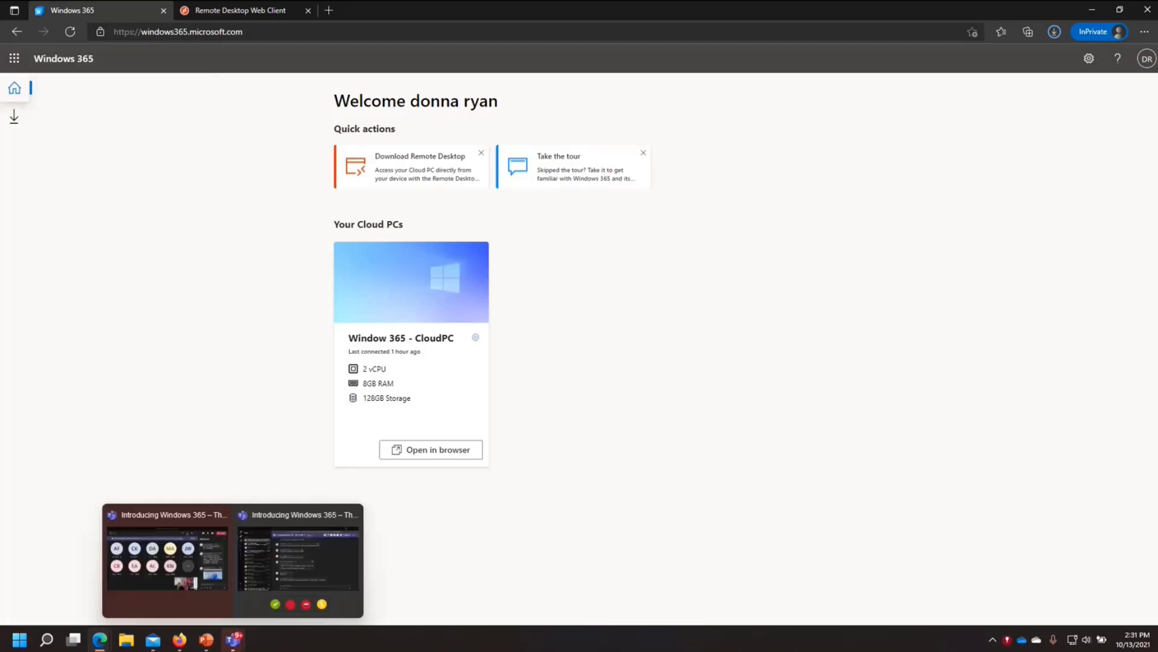
left_click(15, 638)
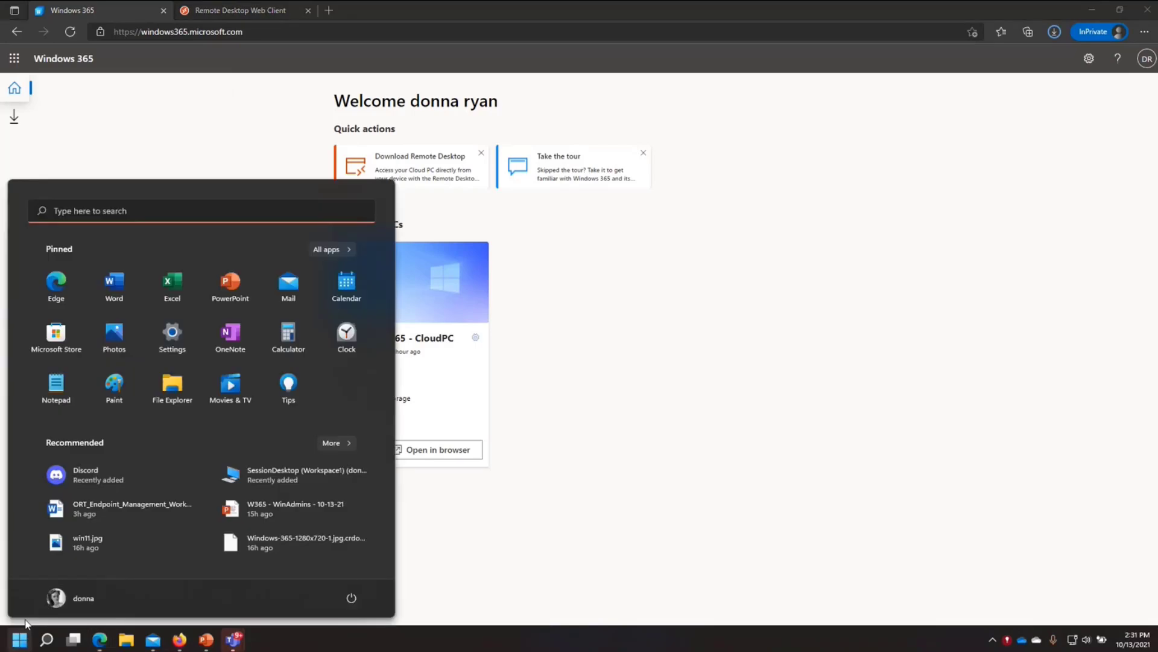
type("remote")
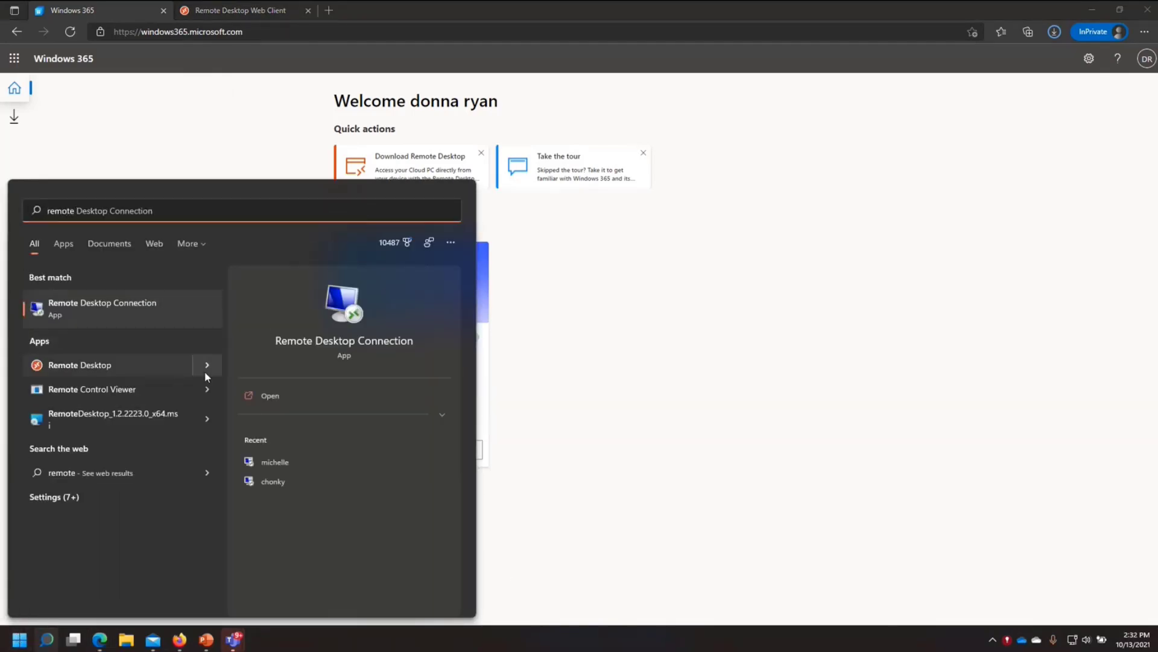
Launch Remote Desktop and circle the CloudPC_Standard desktop and Workspace1 apps to point them out.
left_click(206, 369)
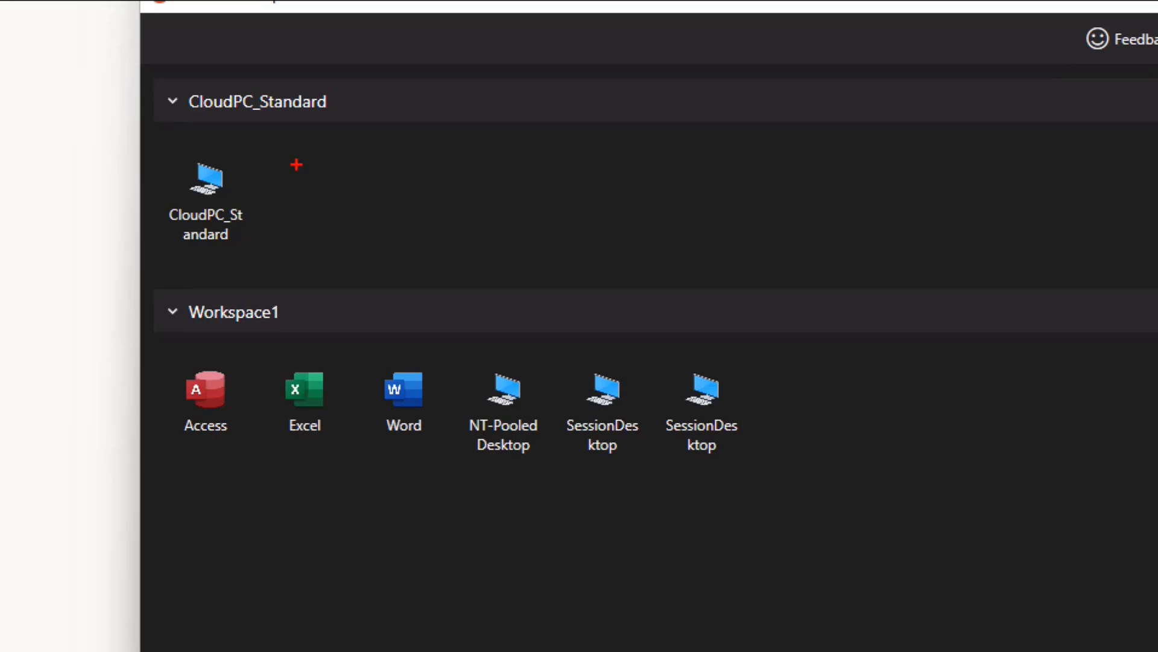
mouse_move(275, 139)
left_mouse_down()
mouse_move(158, 123)
mouse_move(155, 263)
mouse_move(209, 254)
mouse_move(278, 130)
mouse_move(265, 135)
left_mouse_up()
mouse_move(247, 339)
left_mouse_down()
mouse_move(162, 362)
mouse_move(178, 476)
mouse_move(694, 507)
mouse_move(769, 325)
mouse_move(128, 333)
left_mouse_up()
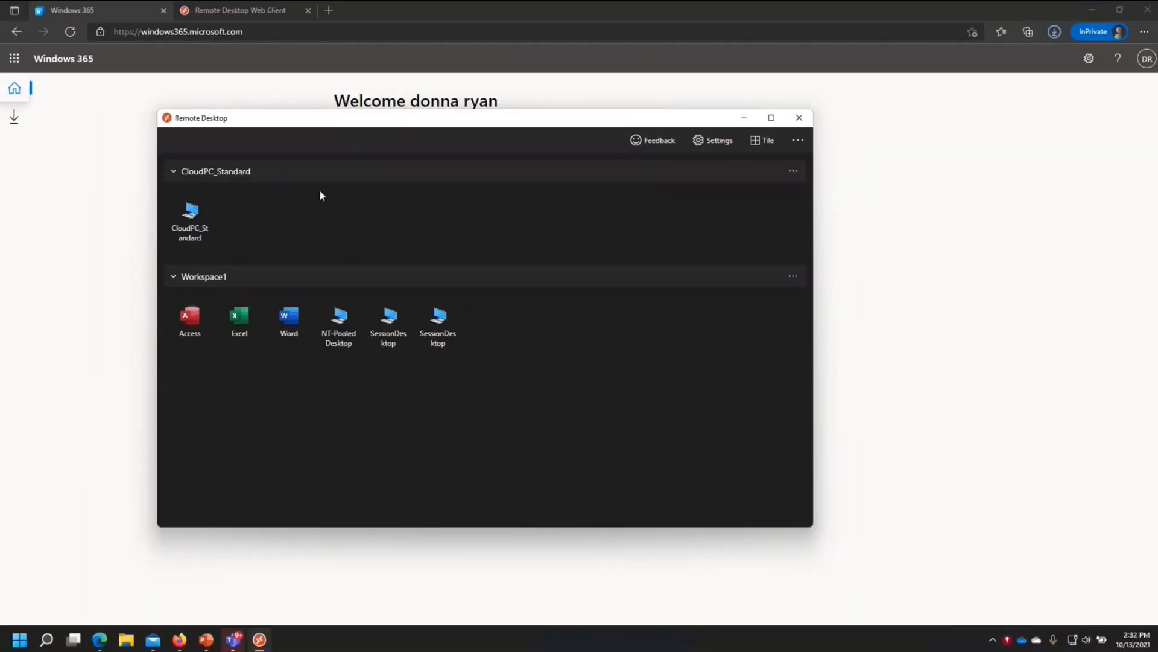
Find the CloudPC_Standard entry in the local Start menu's All apps list.
left_click(17, 644)
left_click(328, 253)
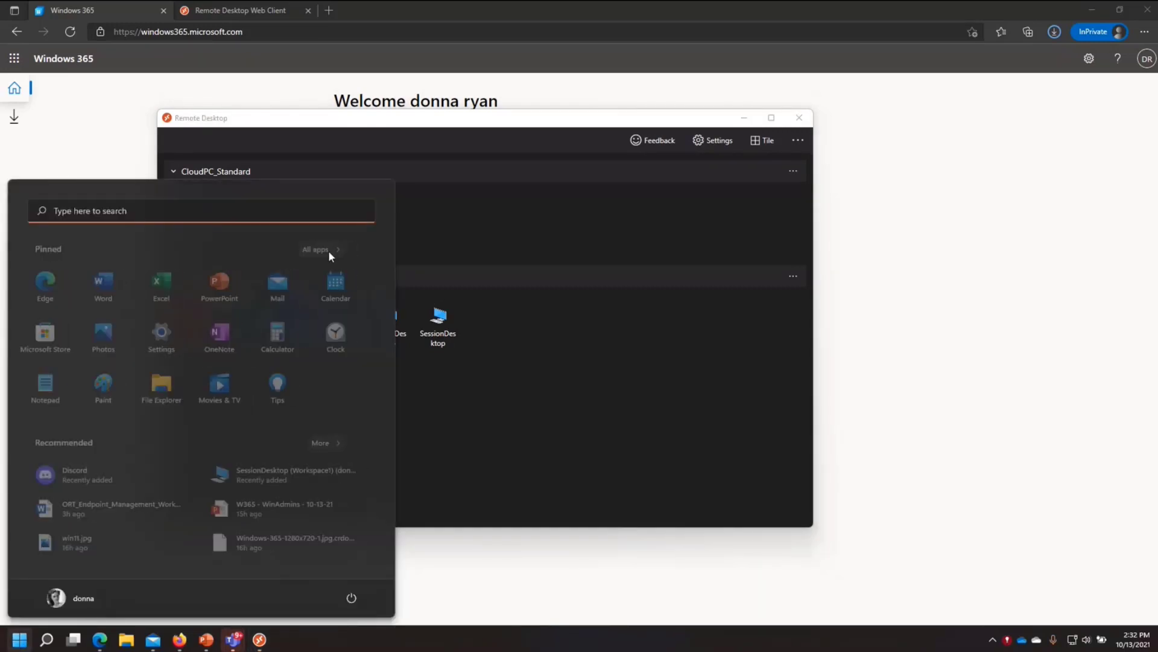
scroll(190, 330, "down", 2)
scroll(187, 334, "down", 3)
scroll(168, 328, "down", 2)
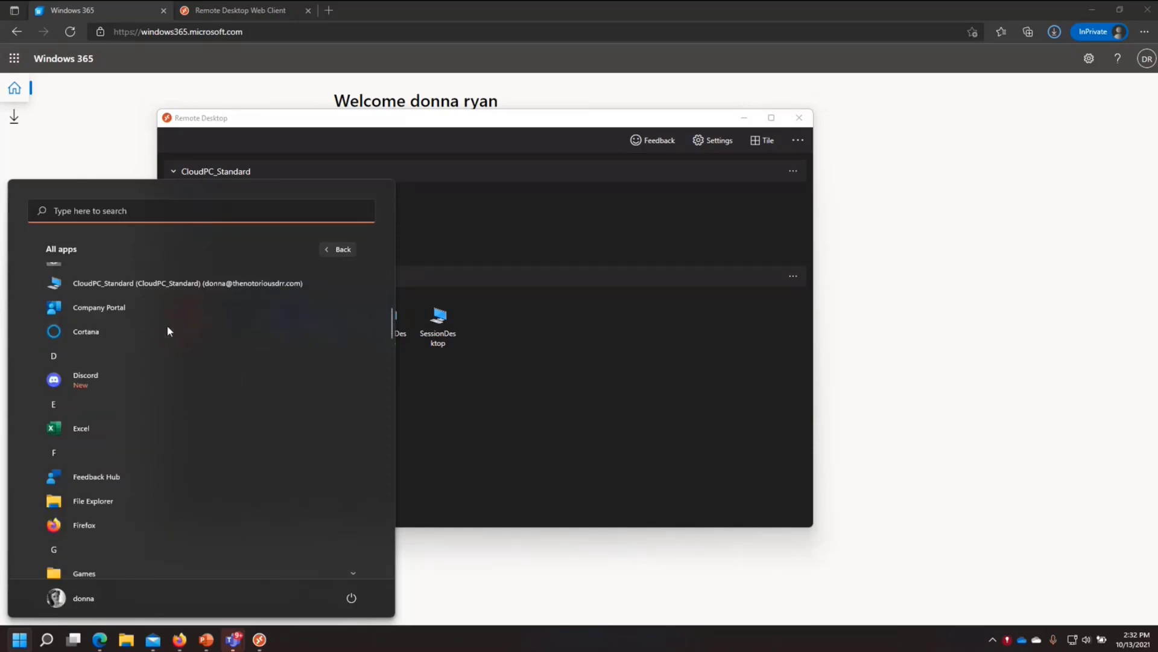
scroll(168, 329, "up", 2)
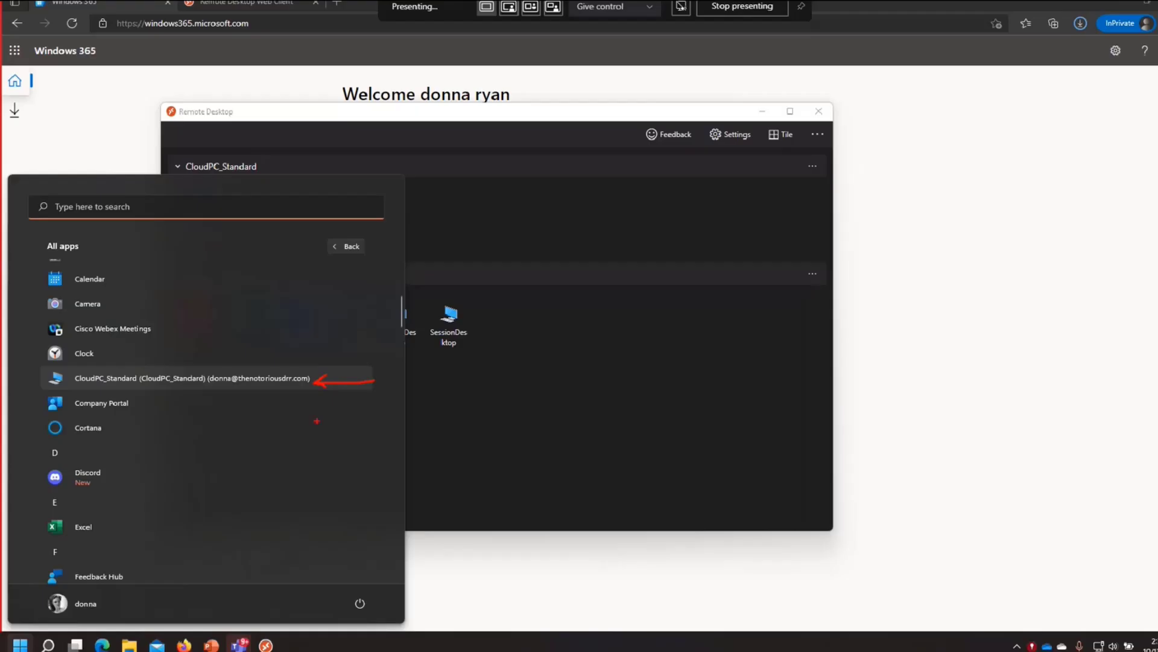
Reopen All apps, expand the Workspace1 folder to review its apps, then close the Start menu.
key("Escape")
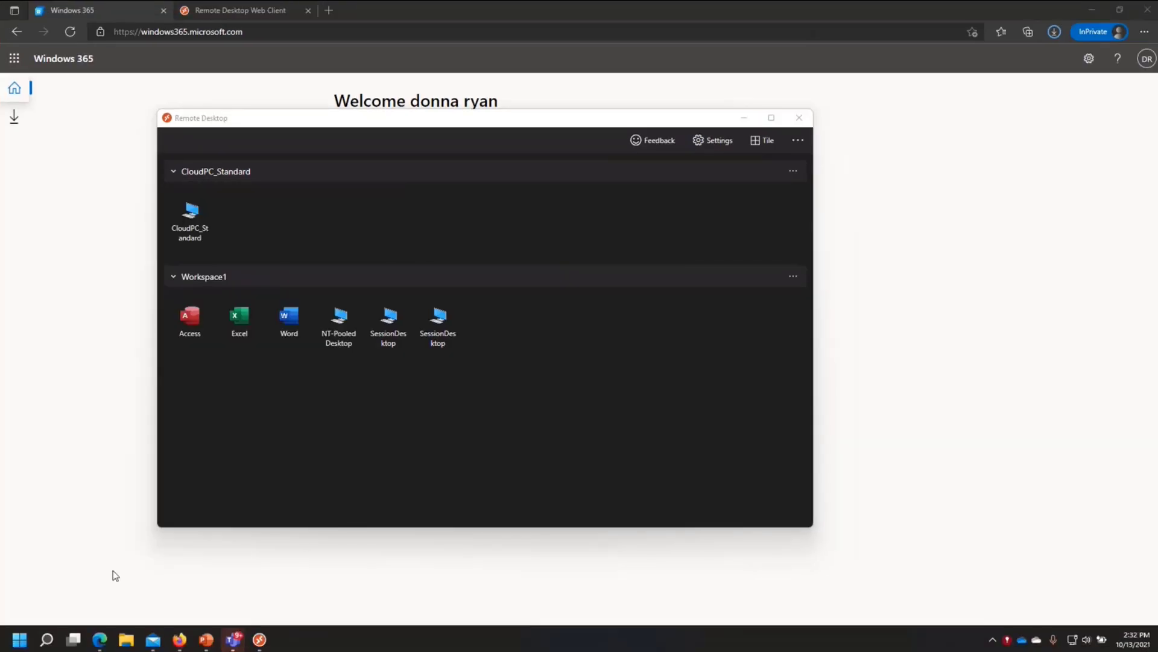
left_click(20, 642)
left_click(333, 252)
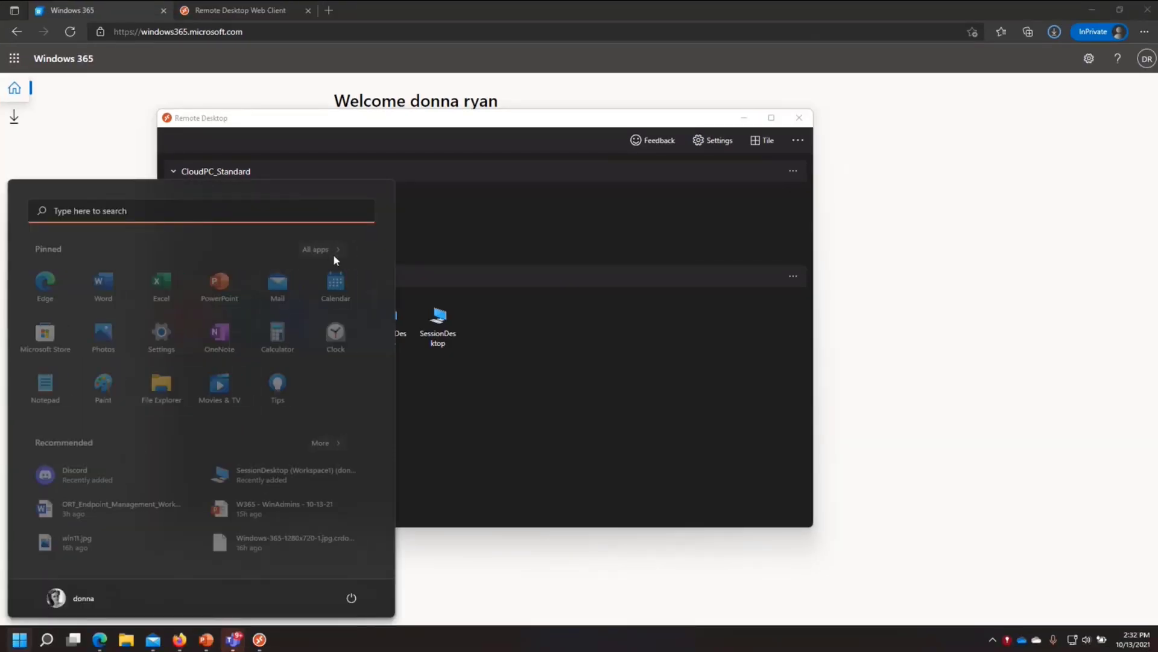
scroll(172, 430, "down", 20)
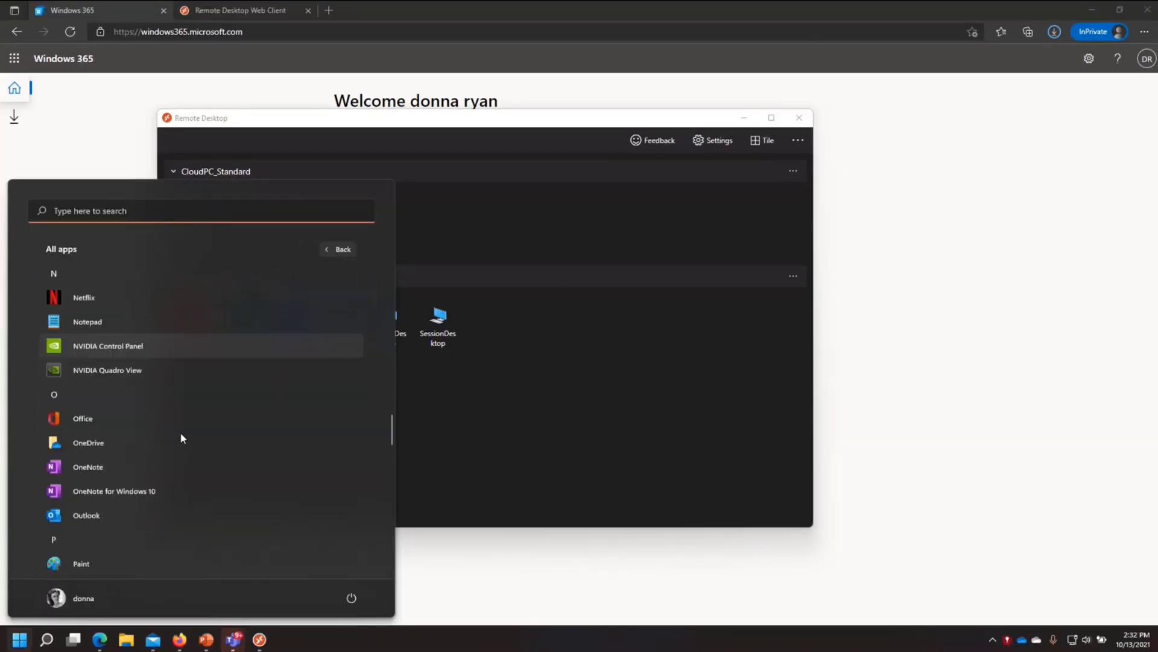
scroll(165, 478, "up", 5)
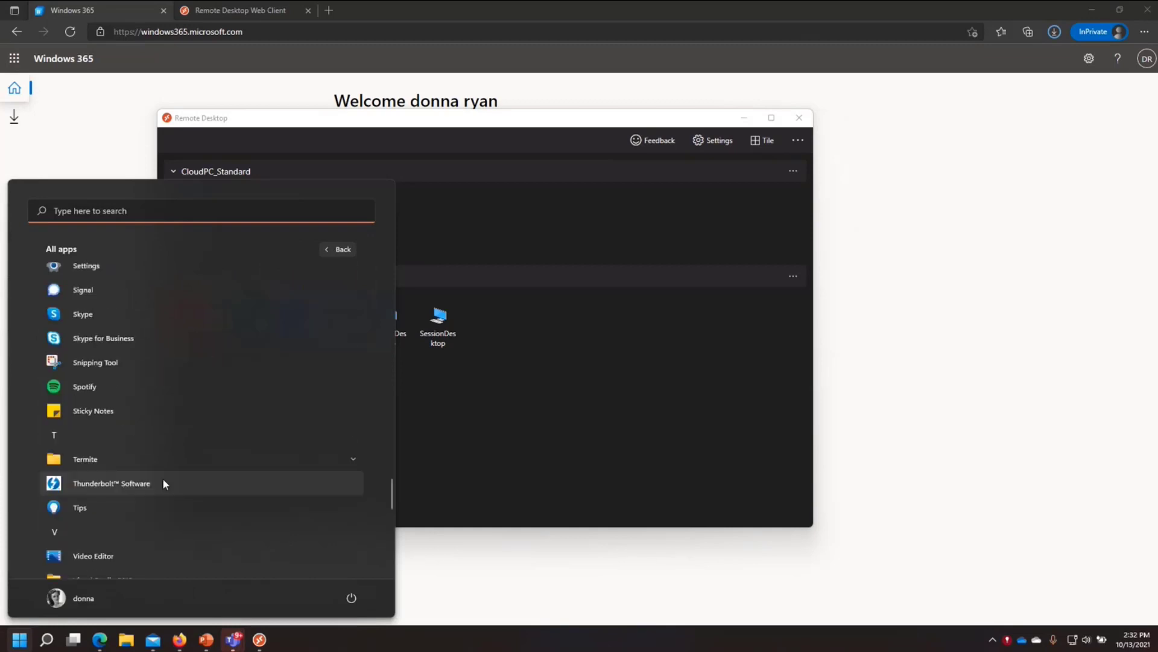
scroll(159, 466, "down", 8)
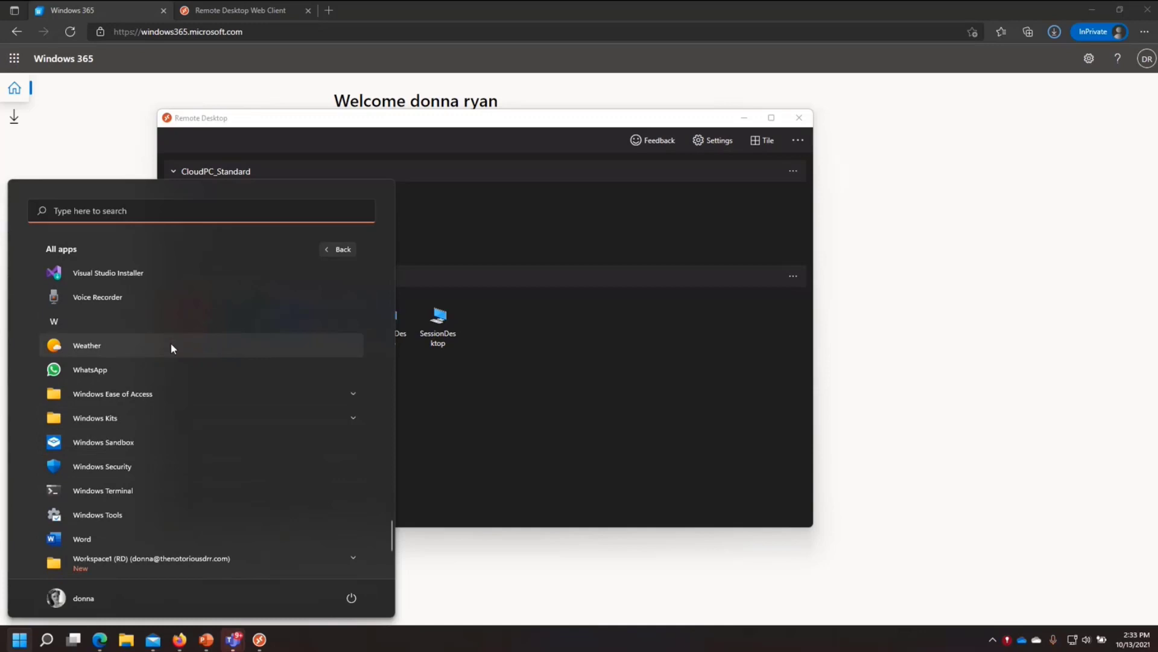
scroll(176, 496, "down", 3)
left_click(352, 417)
scroll(341, 423, "down", 1)
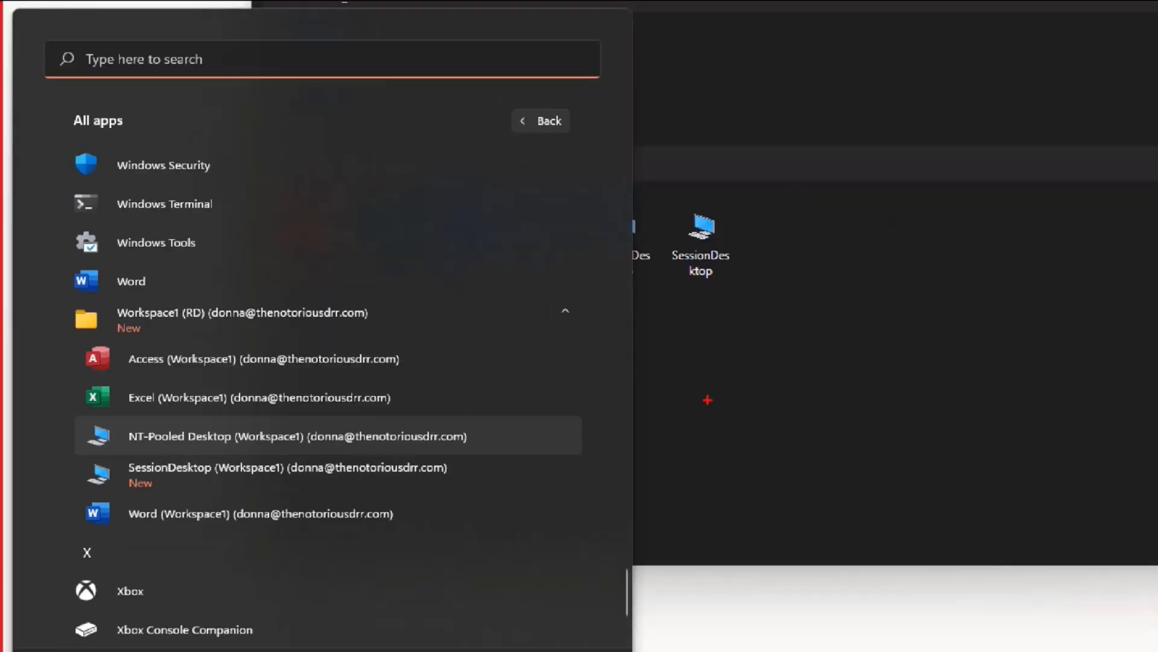
left_click(857, 392)
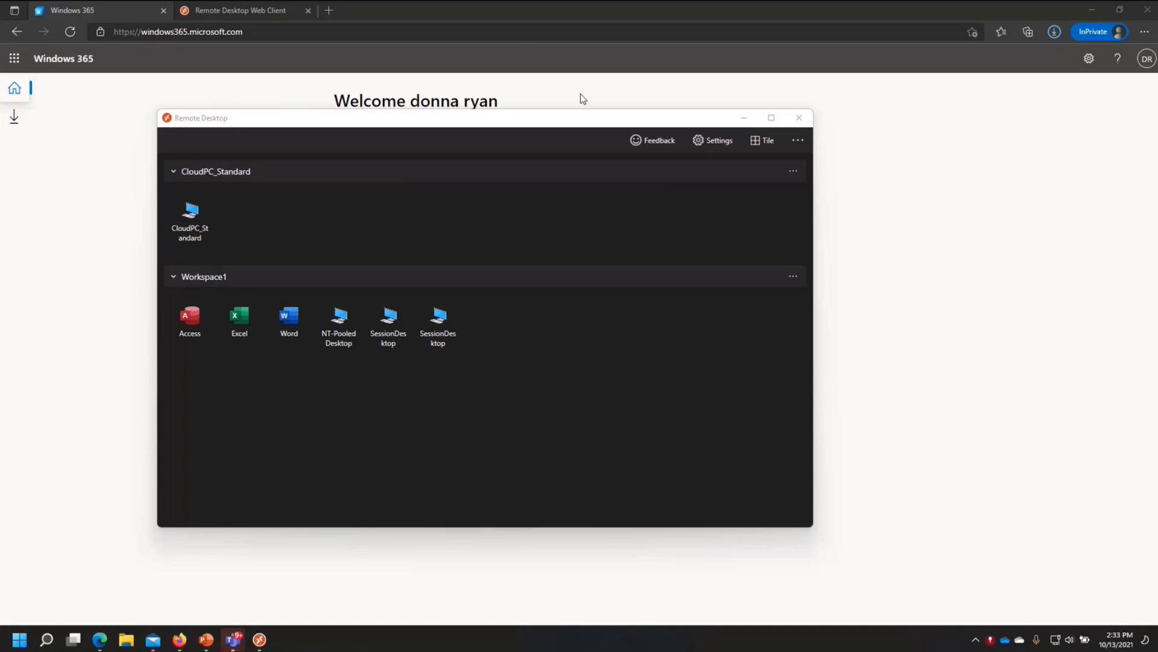
Connect to CloudPC_Standard with the account password and close the Microsoft Teams error window.
left_click(199, 230)
double_click(212, 234)
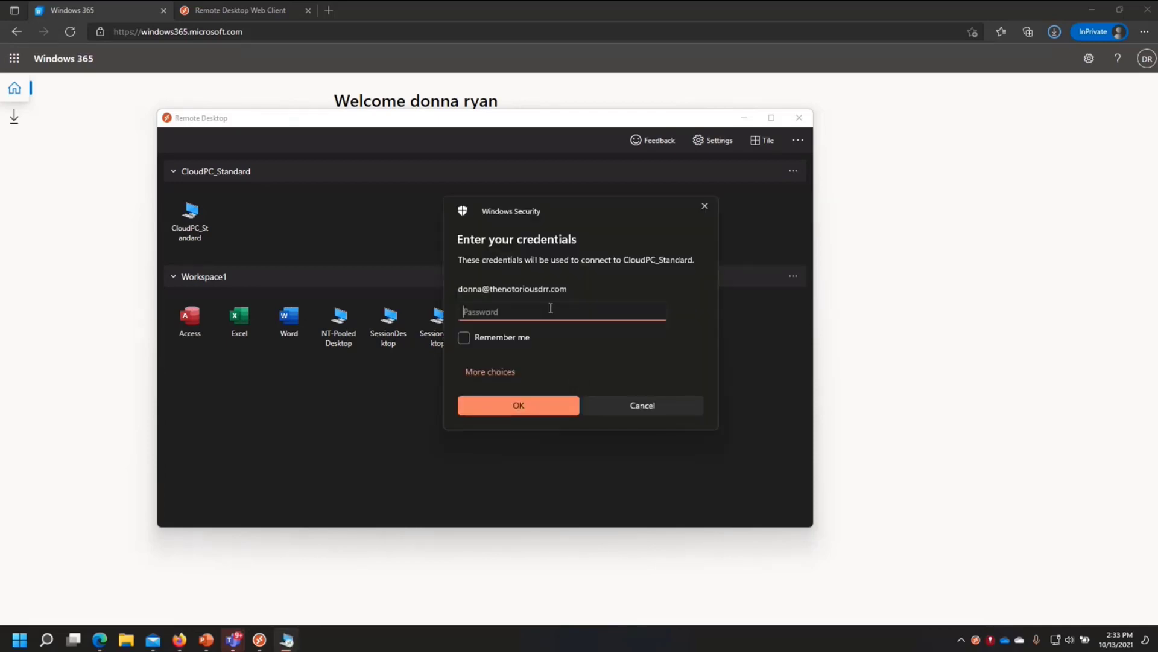
type("••••••••••••••")
key("Return")
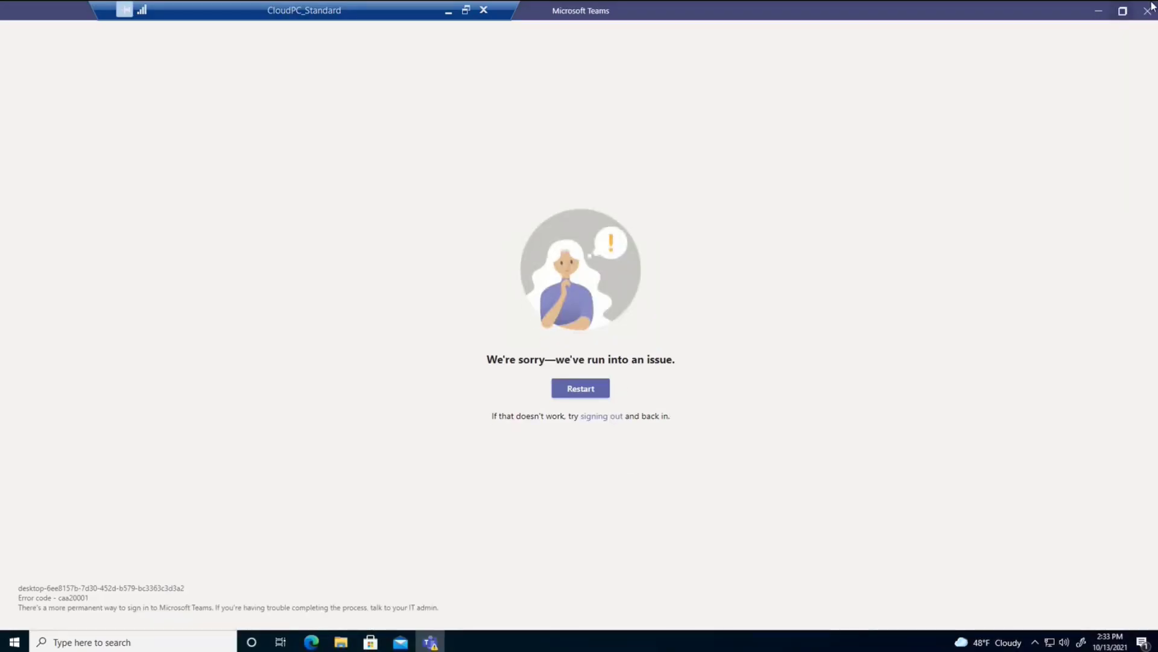
left_click(1149, 9)
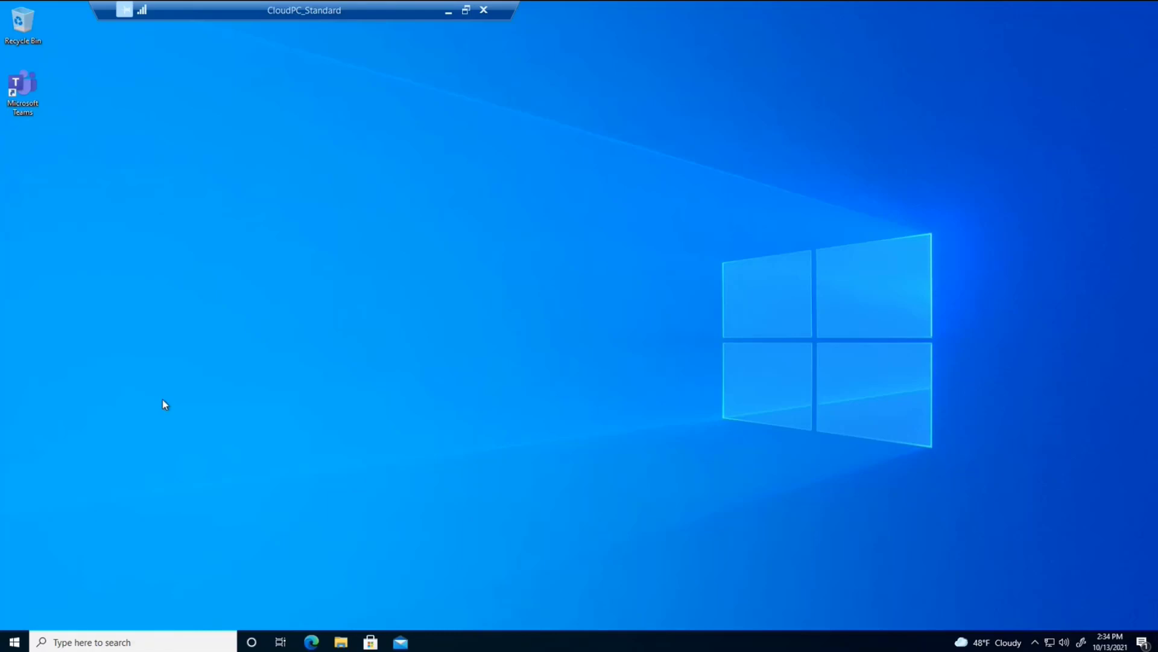
Take the Cloud PC session out of full screen and reposition its window.
double_click(313, 13)
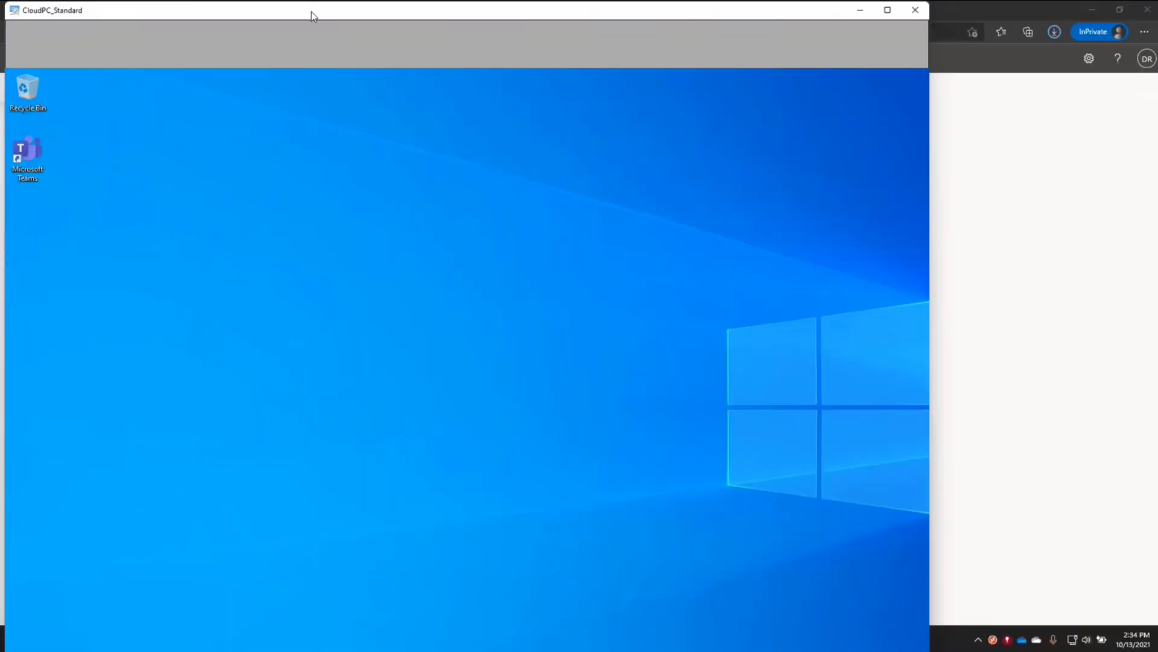
left_click_drag(388, 70, 450, 93)
double_click(482, 85)
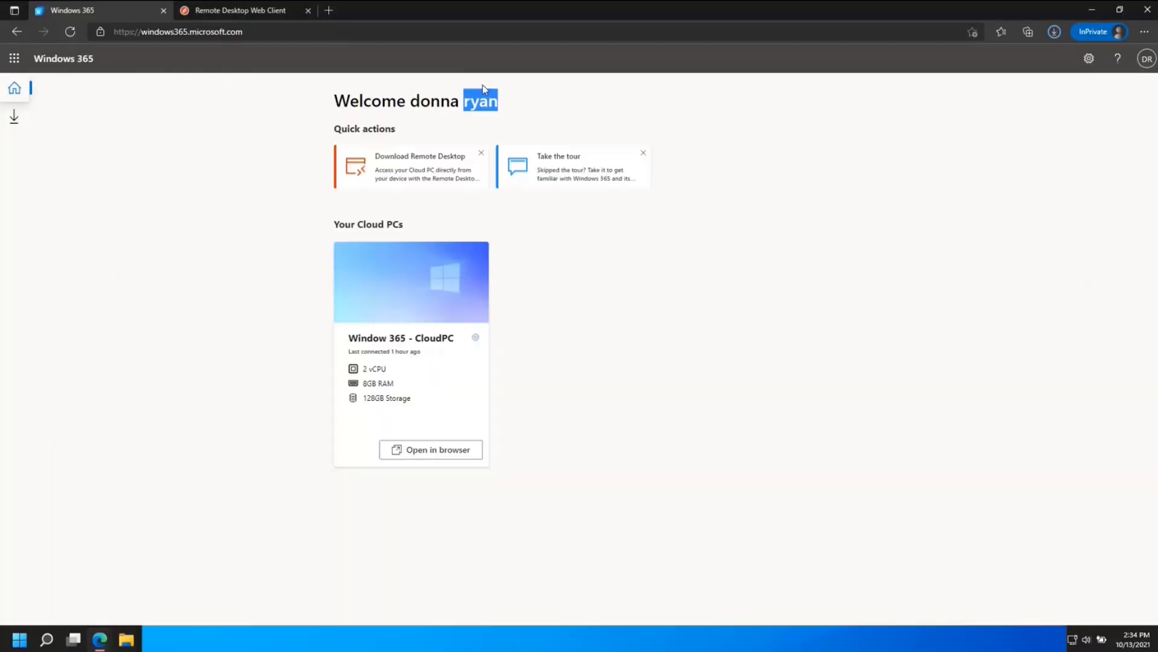
key("alt+Tab")
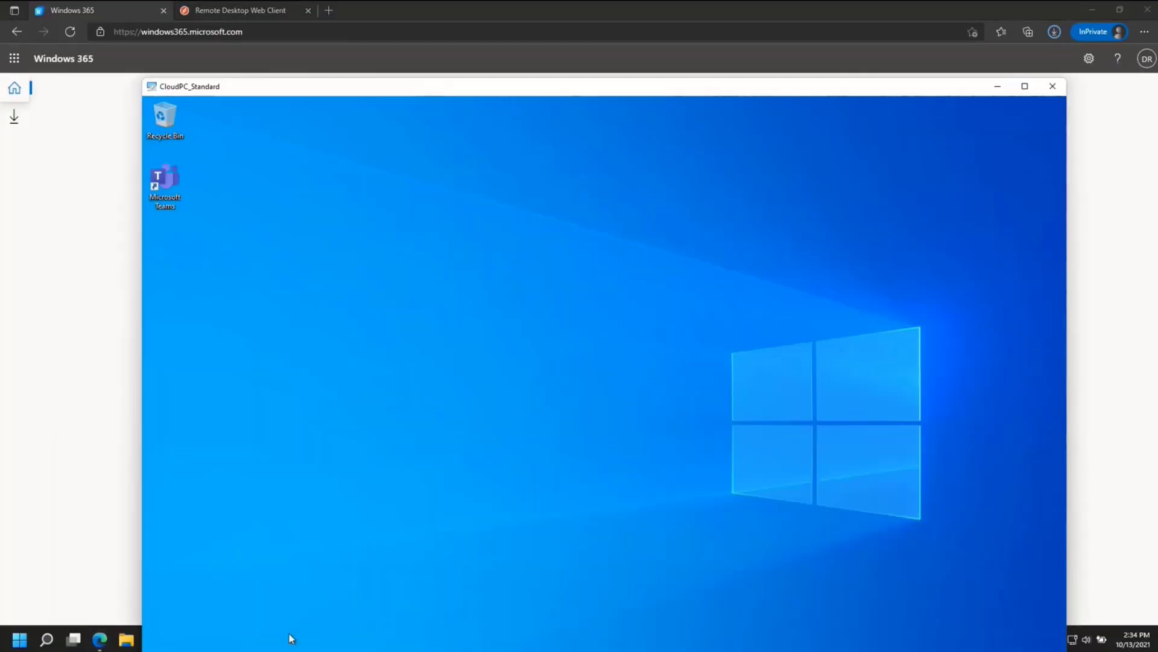
left_click_drag(444, 94, 427, 16)
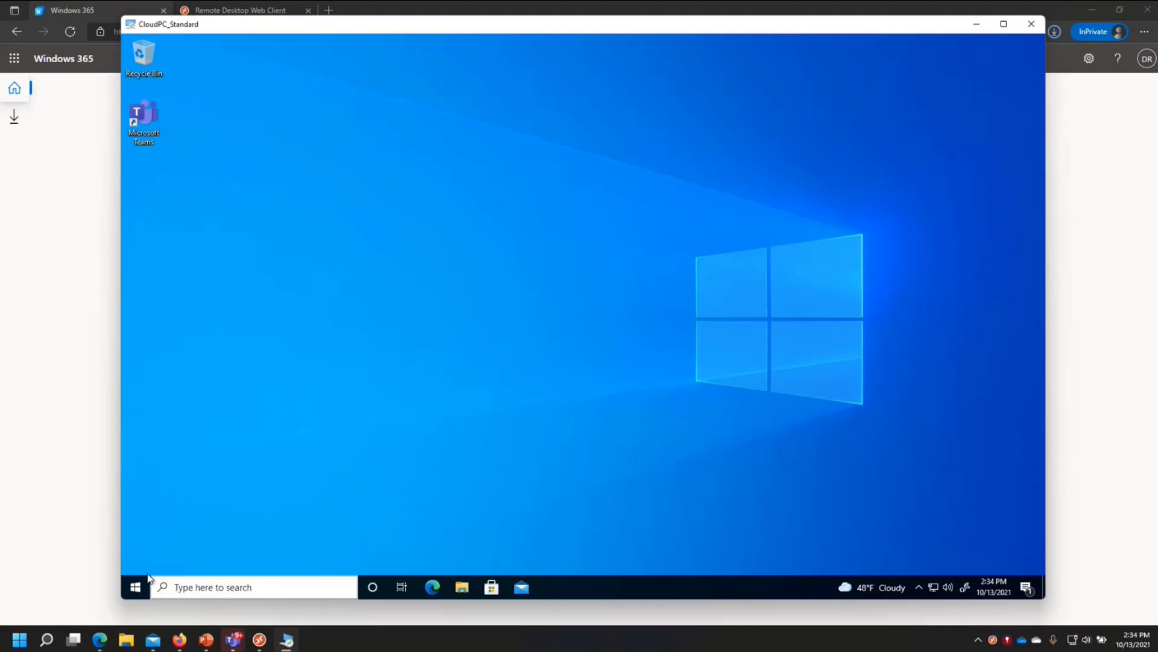
Launch Paint on the Cloud PC by searching 'paint' from its Start menu.
left_click(135, 587)
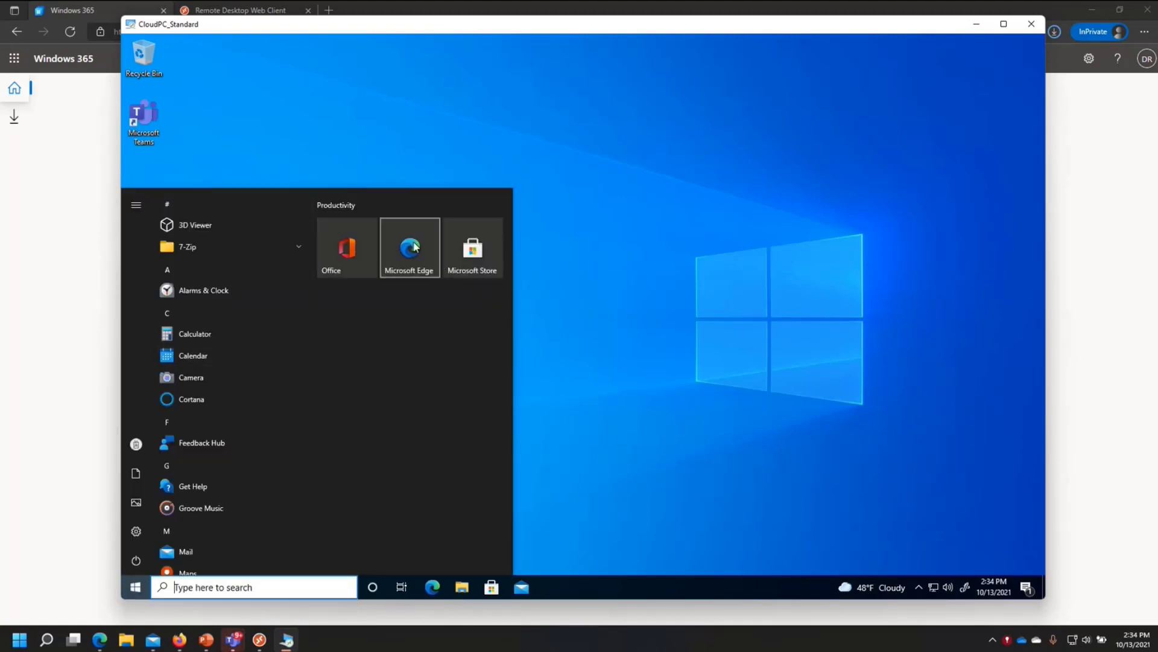
key("Escape")
left_click(136, 587)
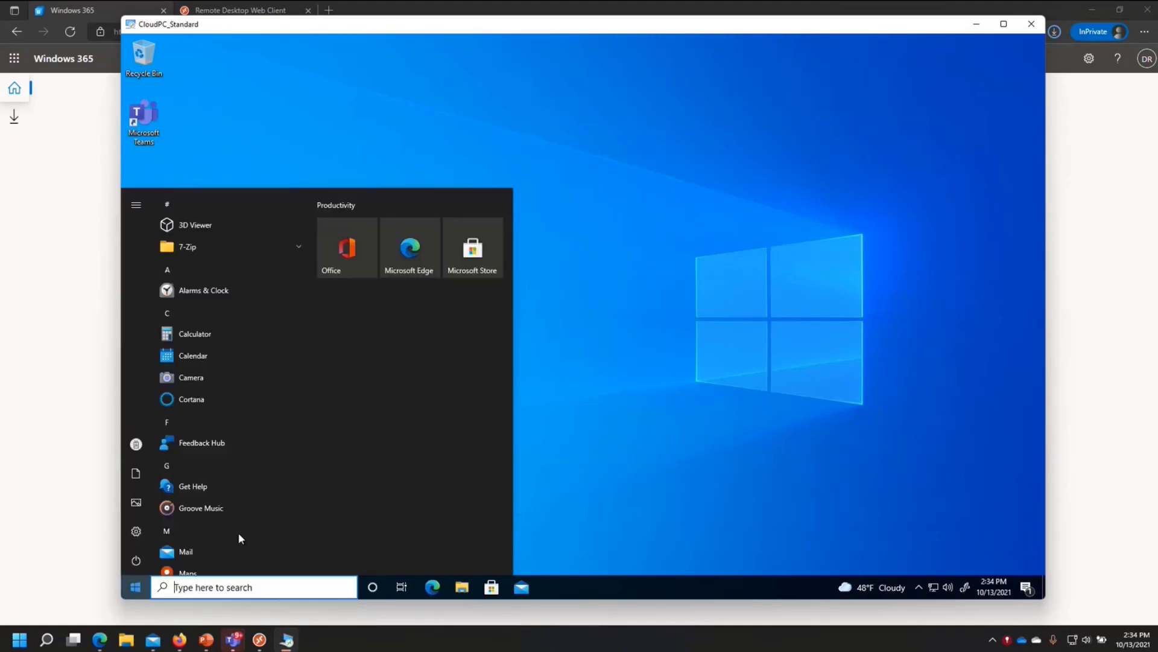
type("paint")
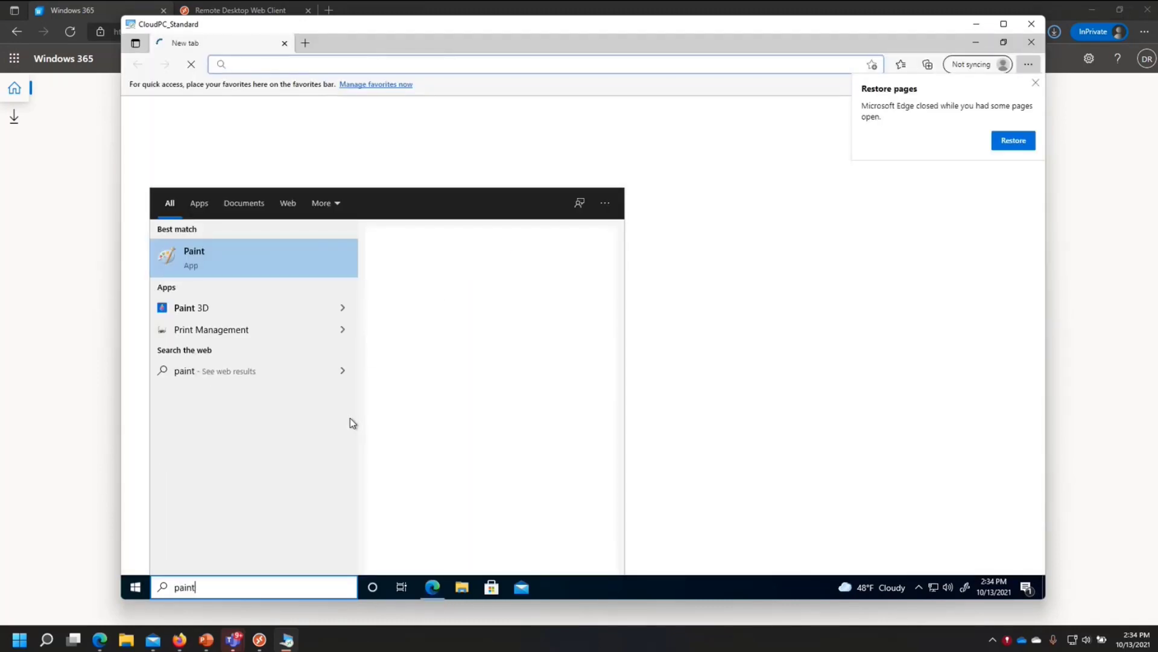
key("Return")
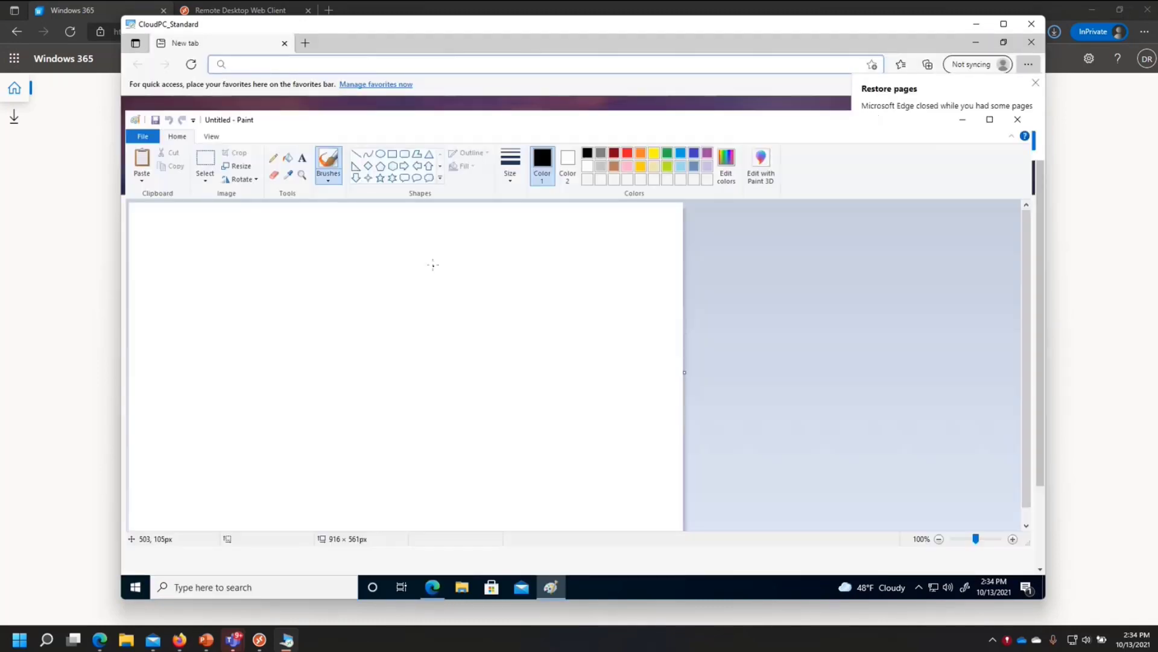
Draw 'Hi' with a long underline on the Paint canvas.
left_click_drag(239, 317, 256, 414)
left_click_drag(252, 381, 310, 359)
left_click_drag(288, 319, 345, 426)
left_click_drag(350, 373, 371, 412)
left_click(329, 319)
left_click_drag(243, 490, 416, 453)
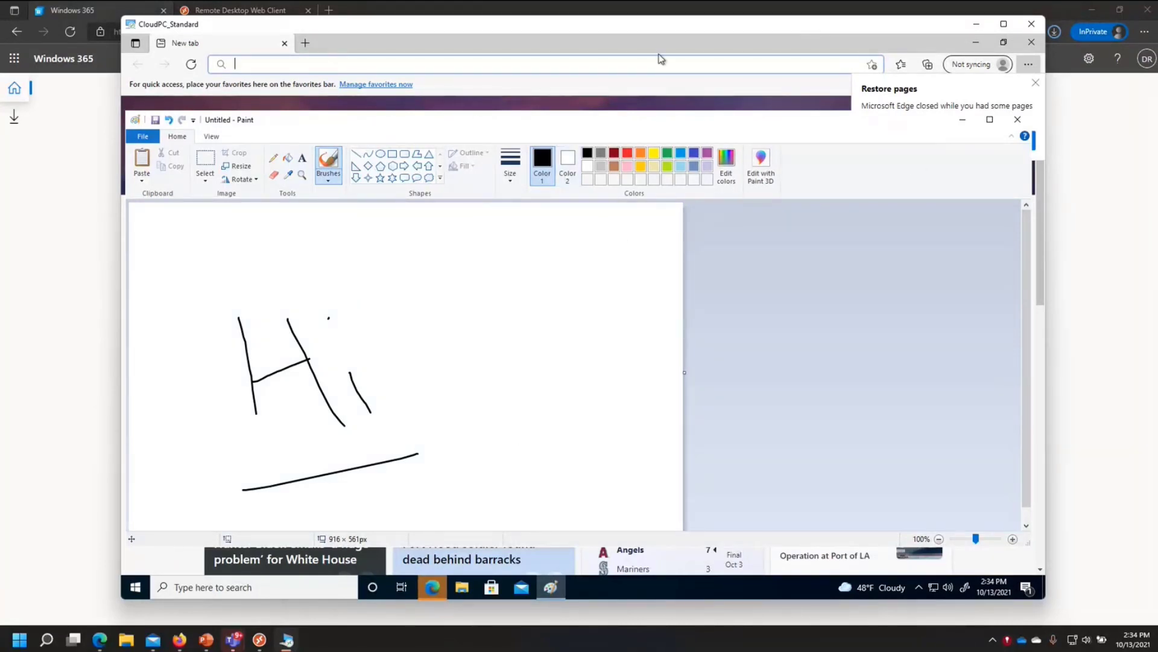
left_click_drag(866, 30, 862, 70)
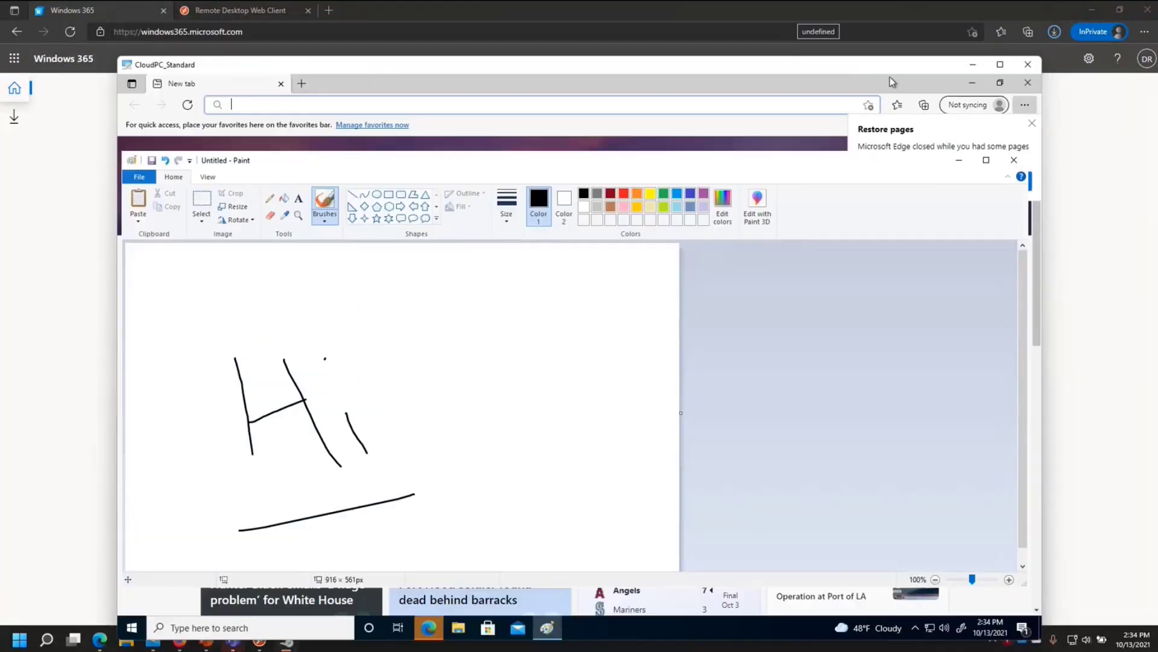
Close the Cloud PC session window, confirm the disconnect, and clear the page selection.
left_click(1026, 67)
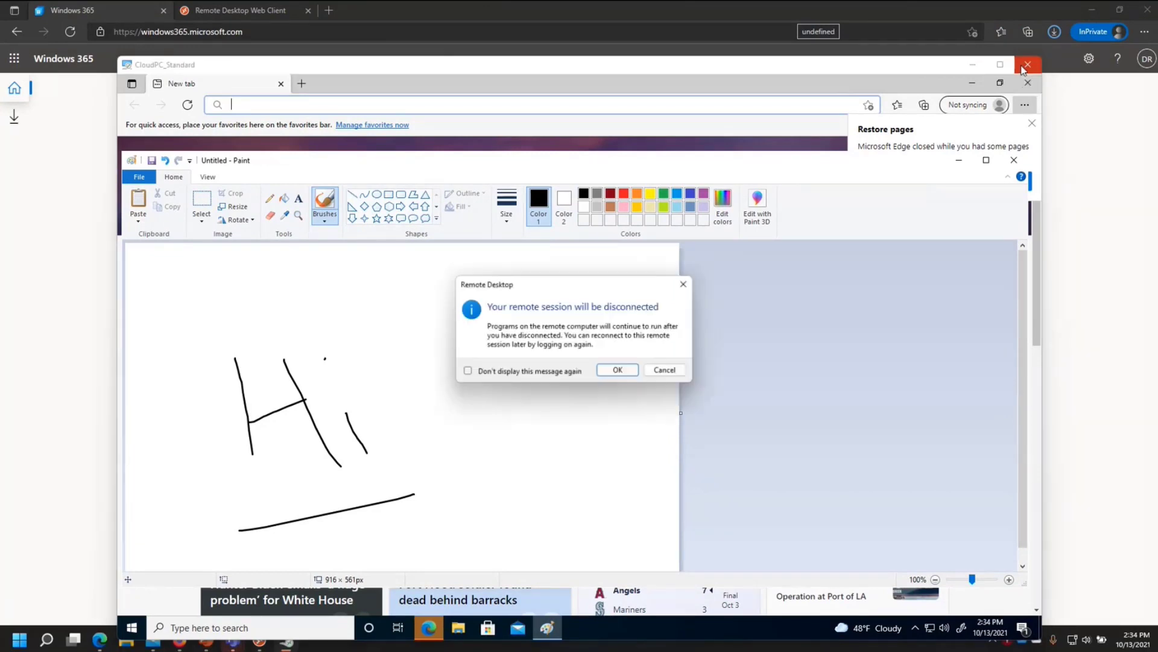
left_click(615, 371)
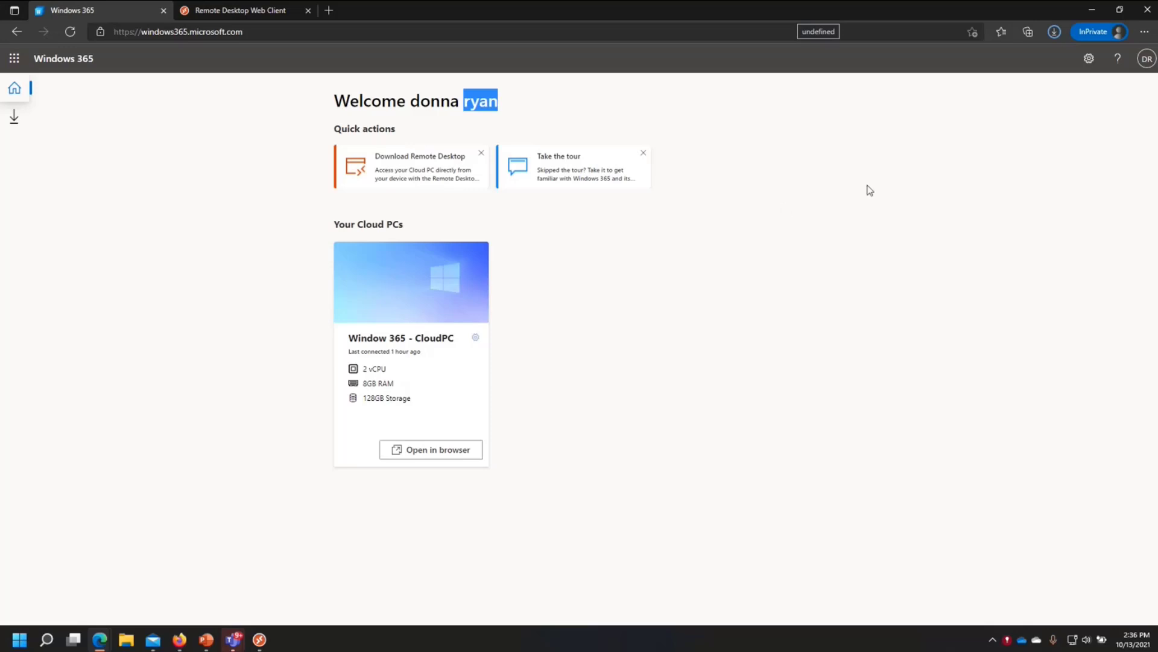
left_click(770, 379)
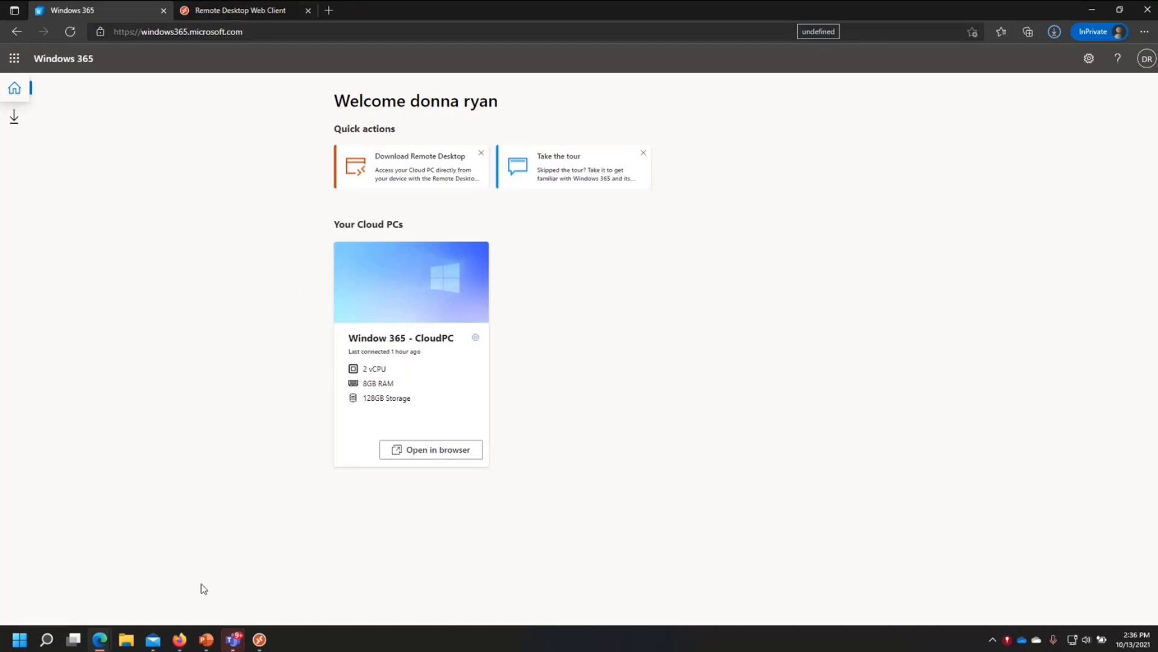
Reconnect to CloudPC_Standard in the web client, allowing local resources and submitting the password.
left_click(259, 640)
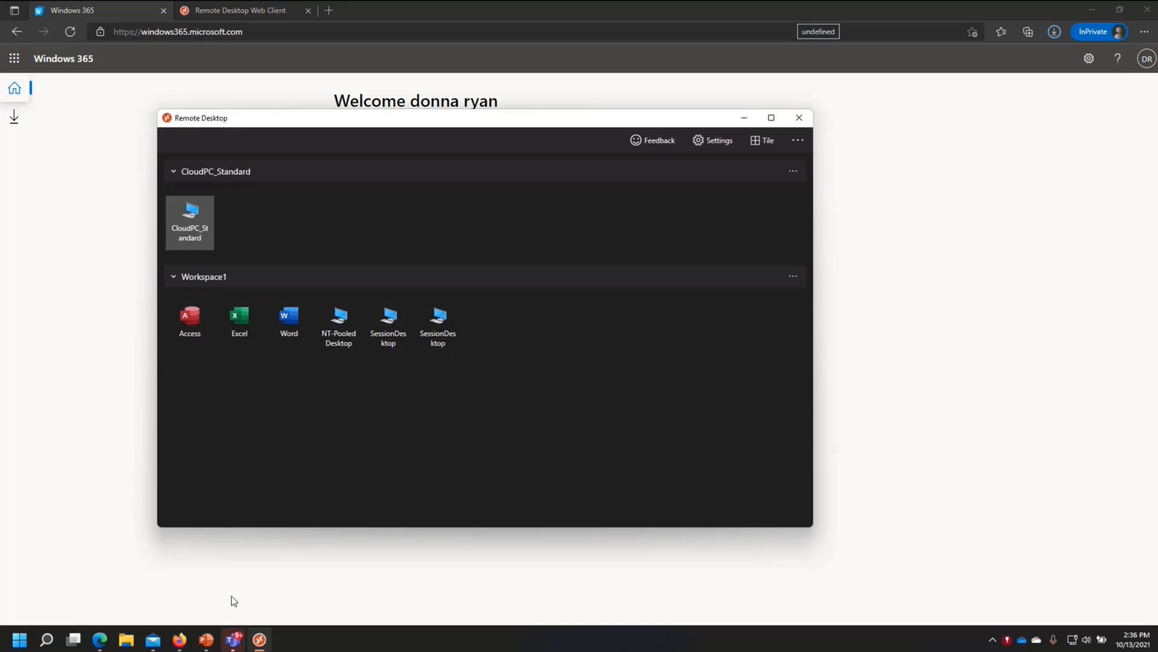
left_click(244, 10)
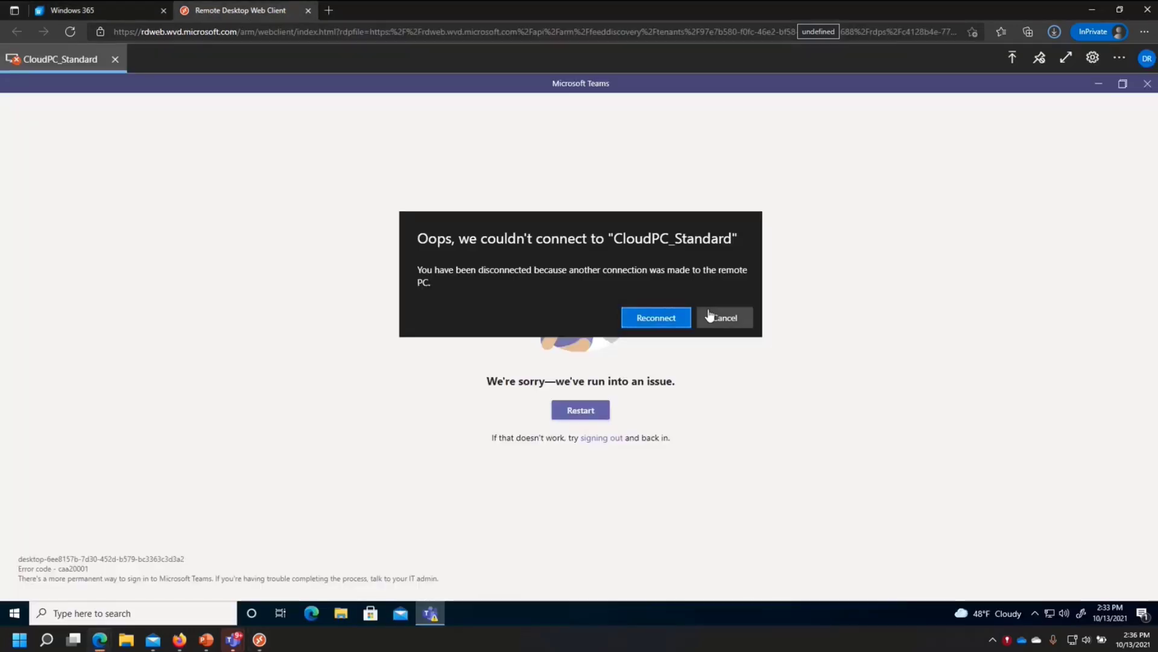
left_click(649, 320)
left_click(664, 410)
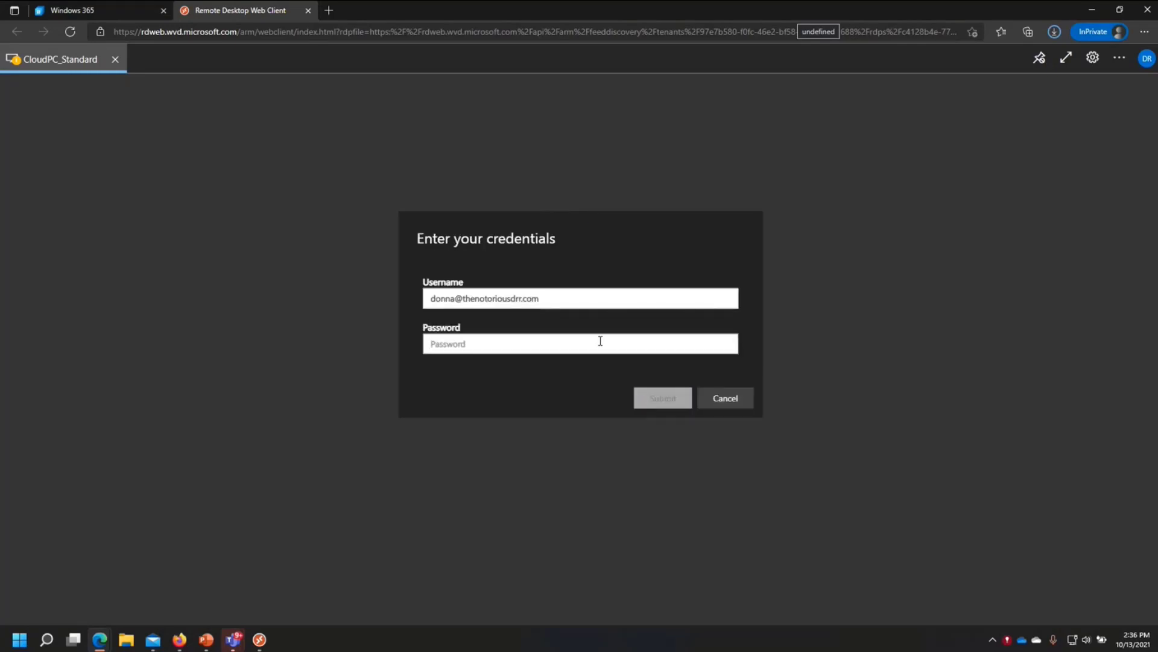
type("*****")
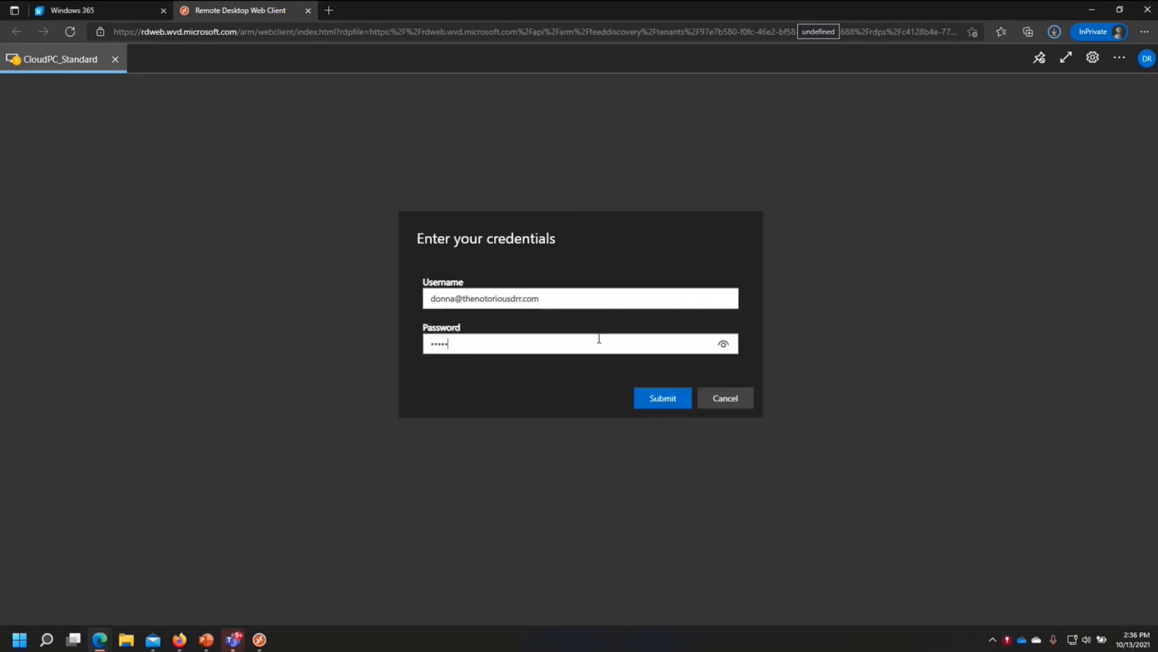
type("*********")
key("Return")
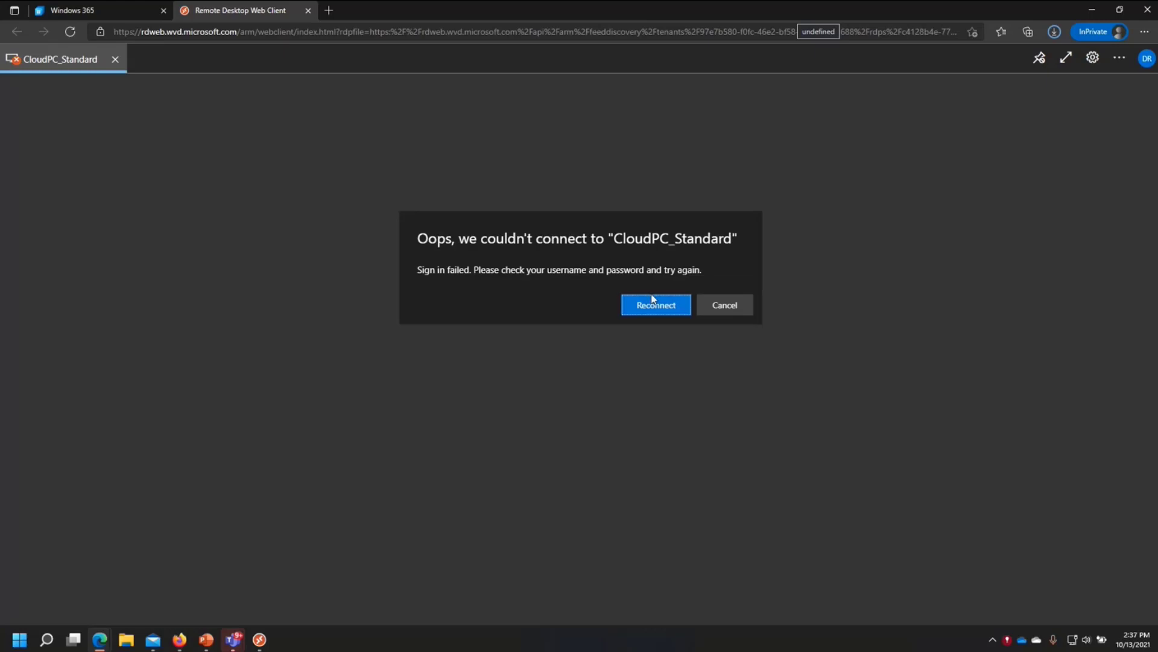
left_click(654, 302)
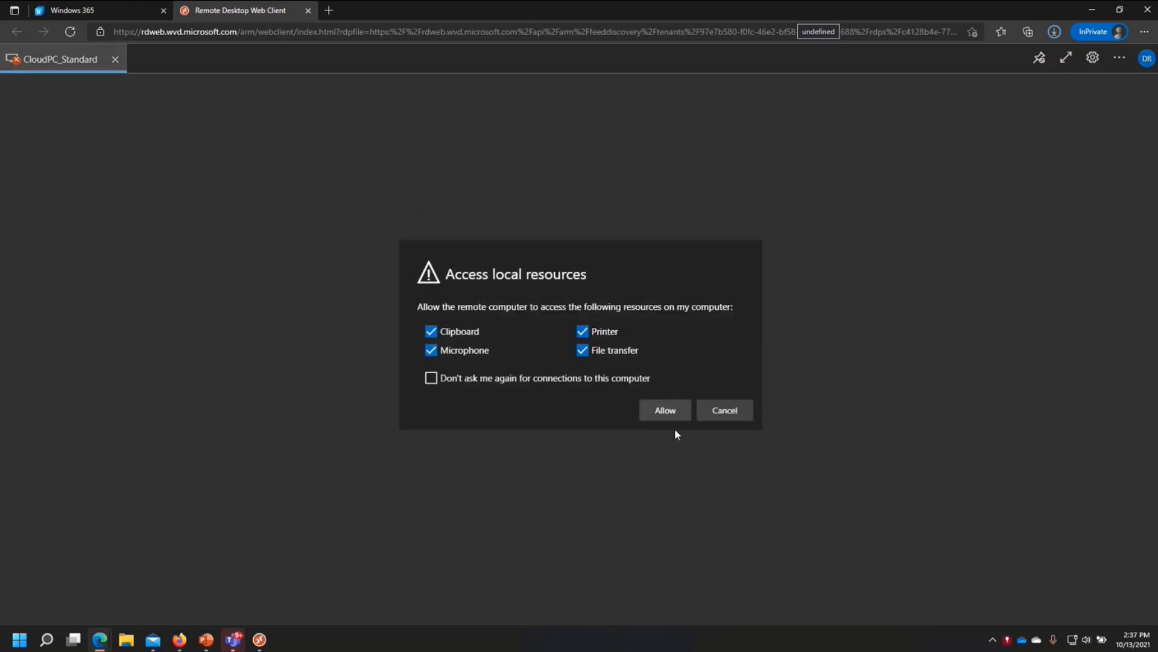
left_click(664, 423)
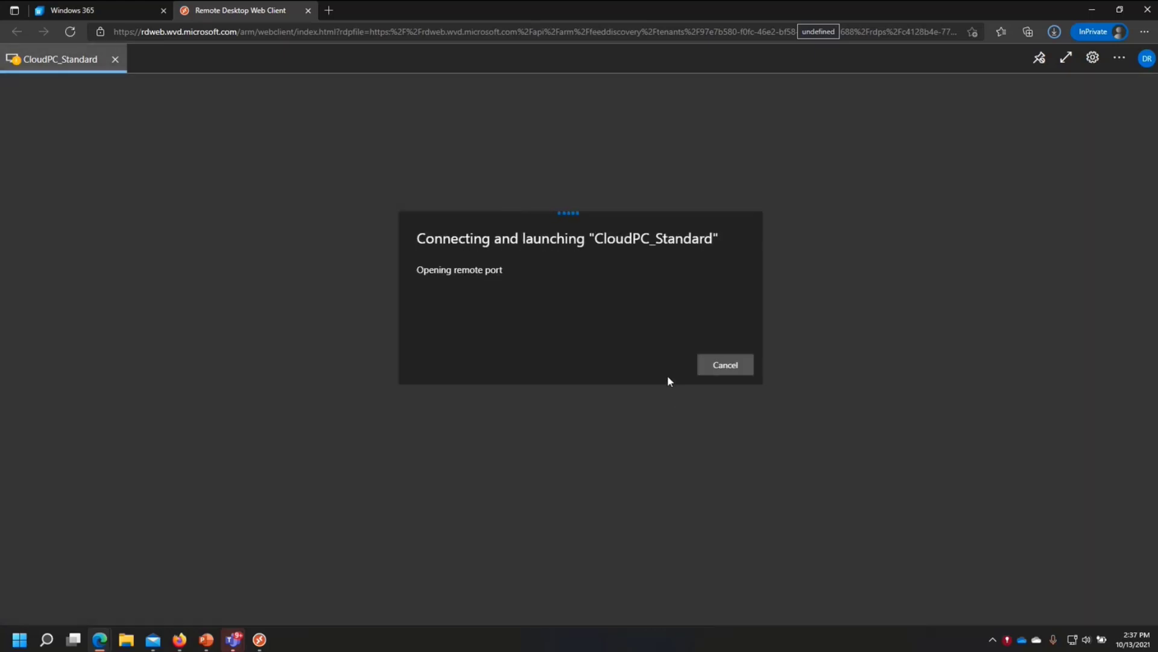
Check the Cloud PC's actions on Windows 365, then retry the web client sign-in with the password.
left_click(99, 13)
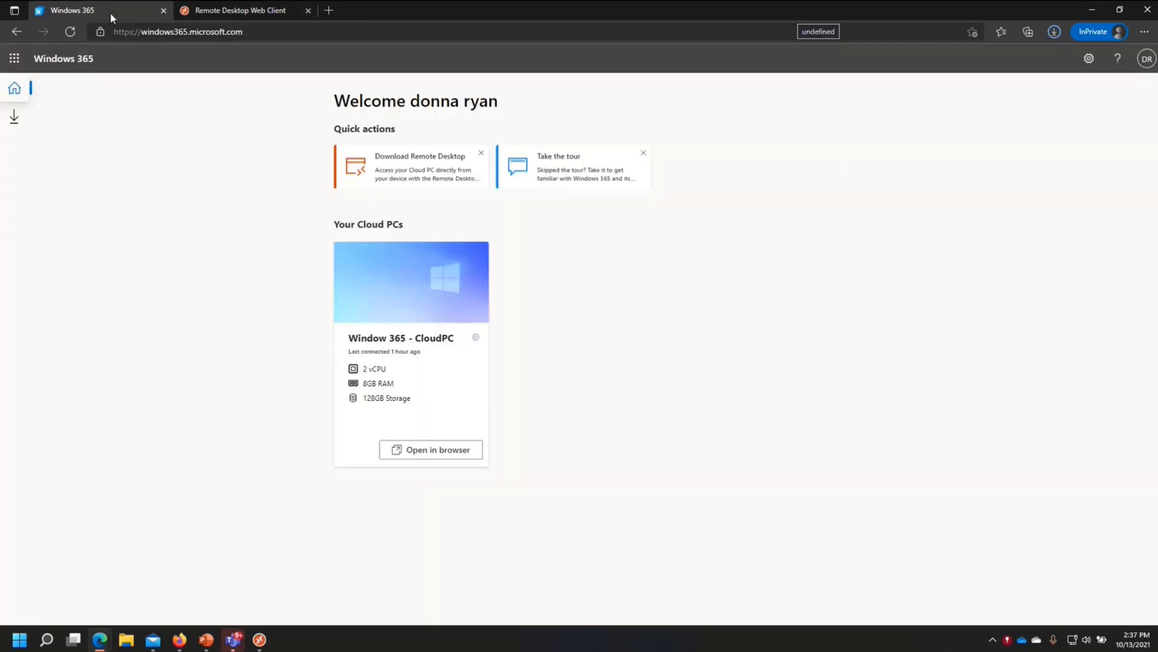
left_click(475, 337)
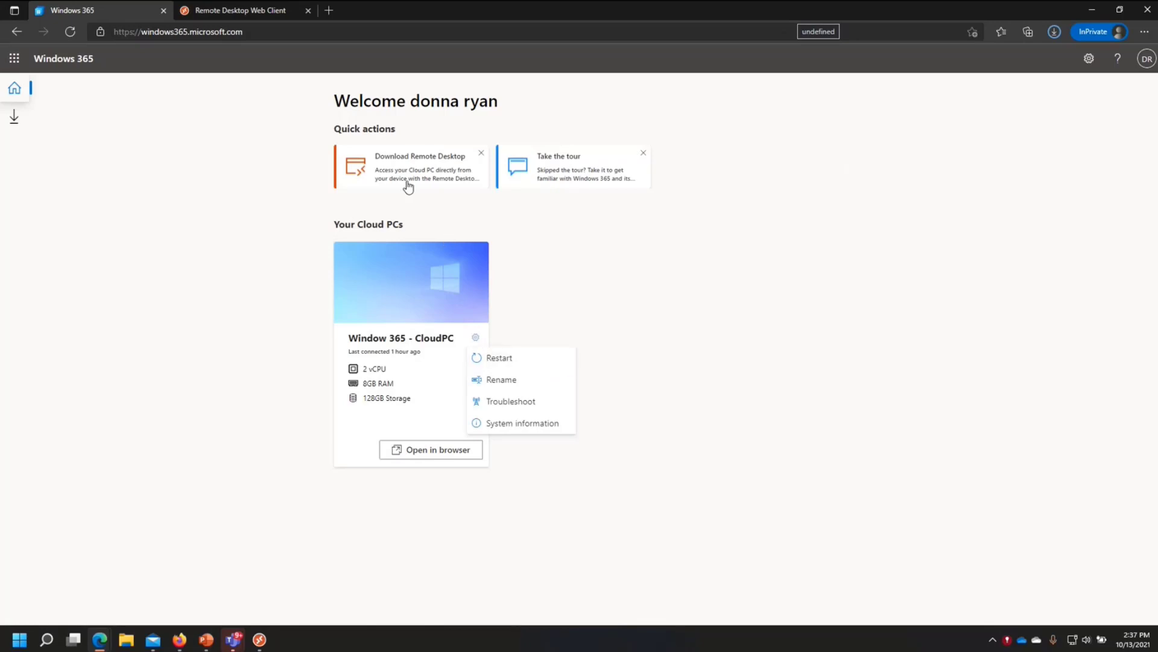
left_click(223, 11)
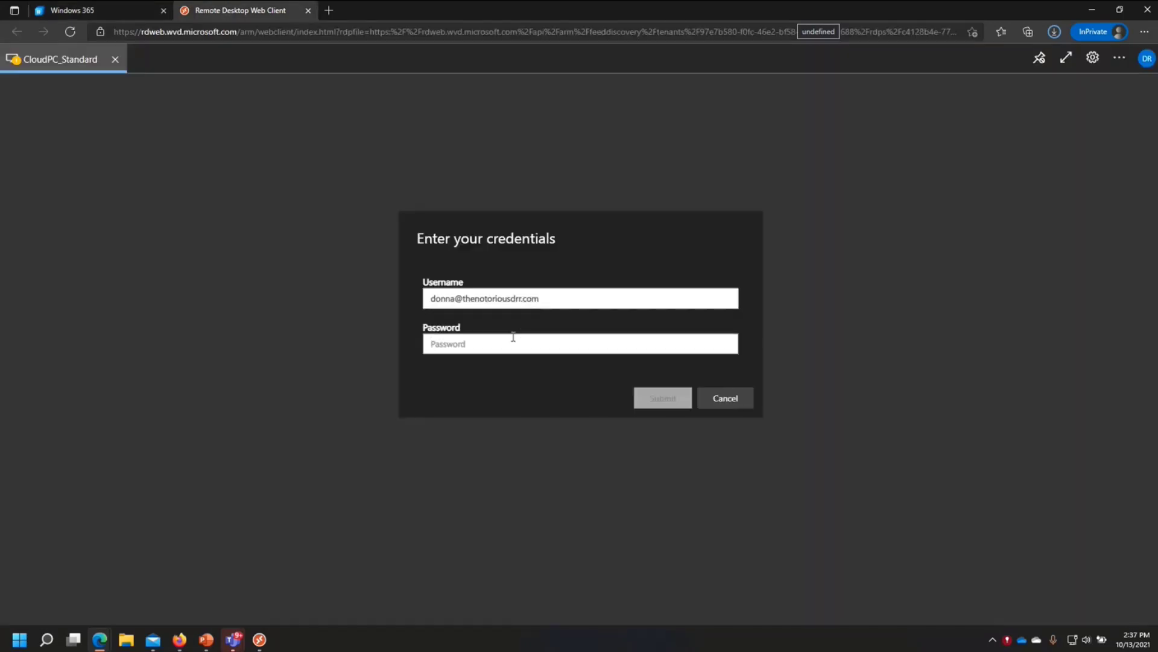
type("••••••••••")
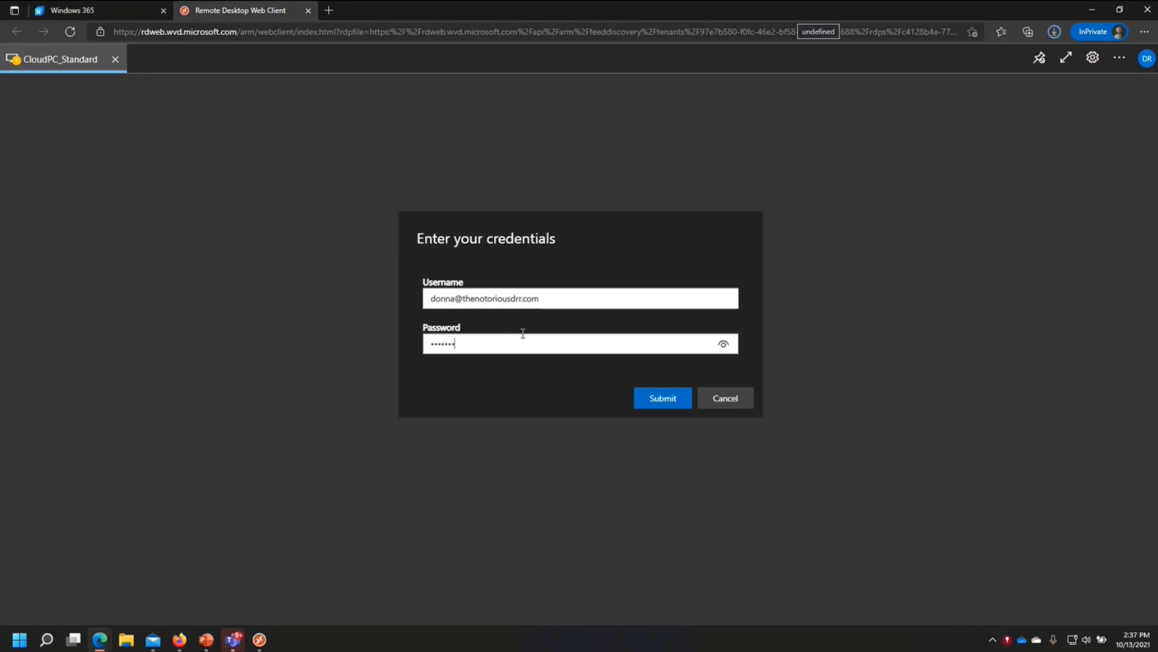
type("••••••••")
key("Return")
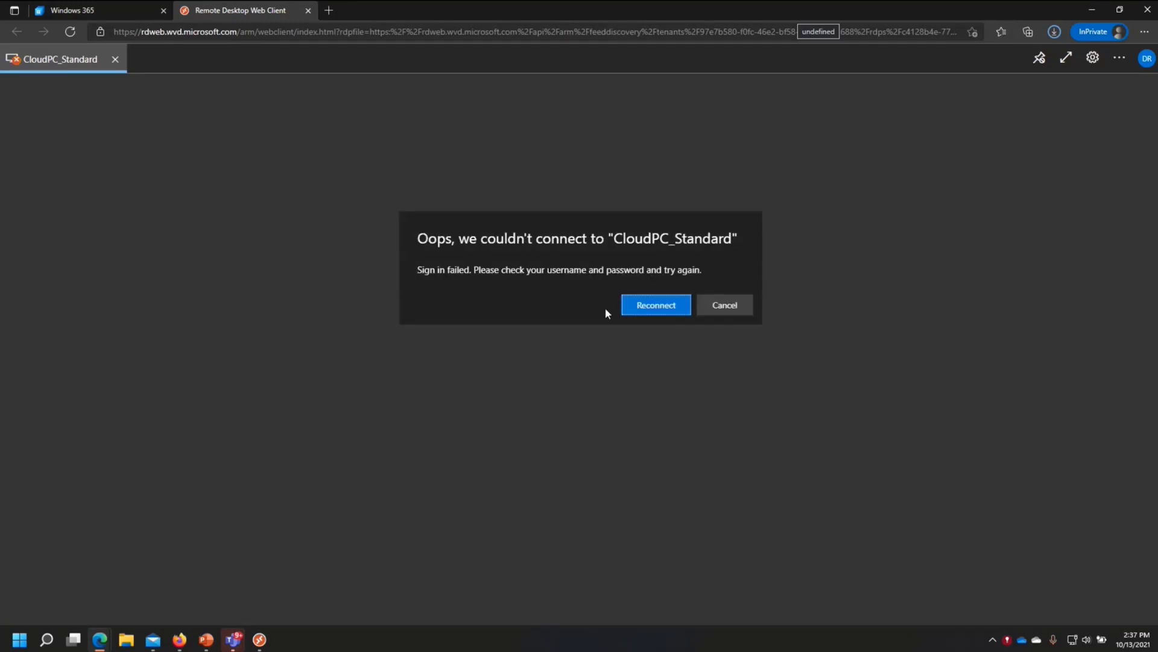
left_click(648, 305)
left_click(669, 411)
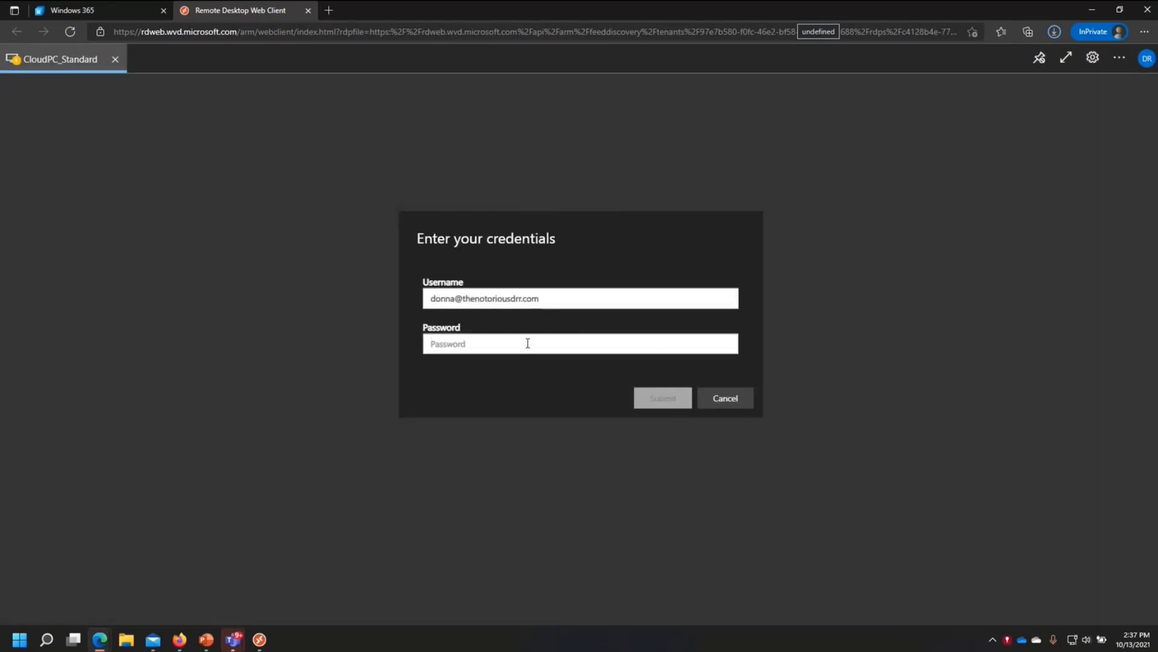
type("*****")
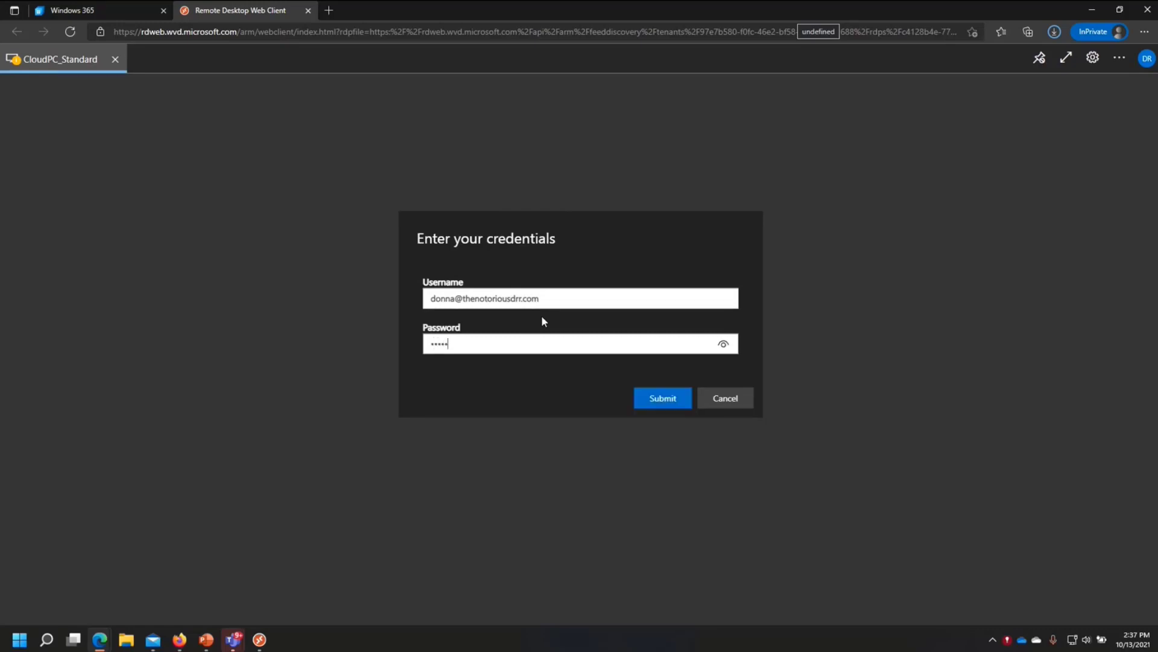
type("**********")
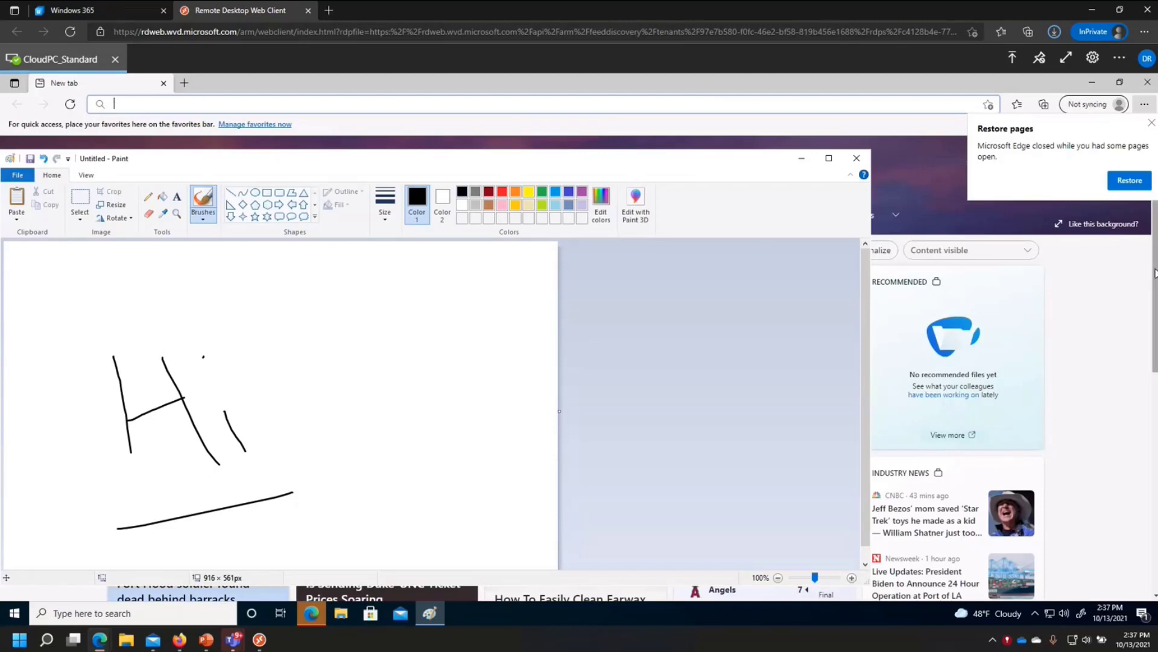
Close the Edge browser window inside the Cloud PC session.
left_click(1155, 273)
scroll(1136, 351, "down", 4)
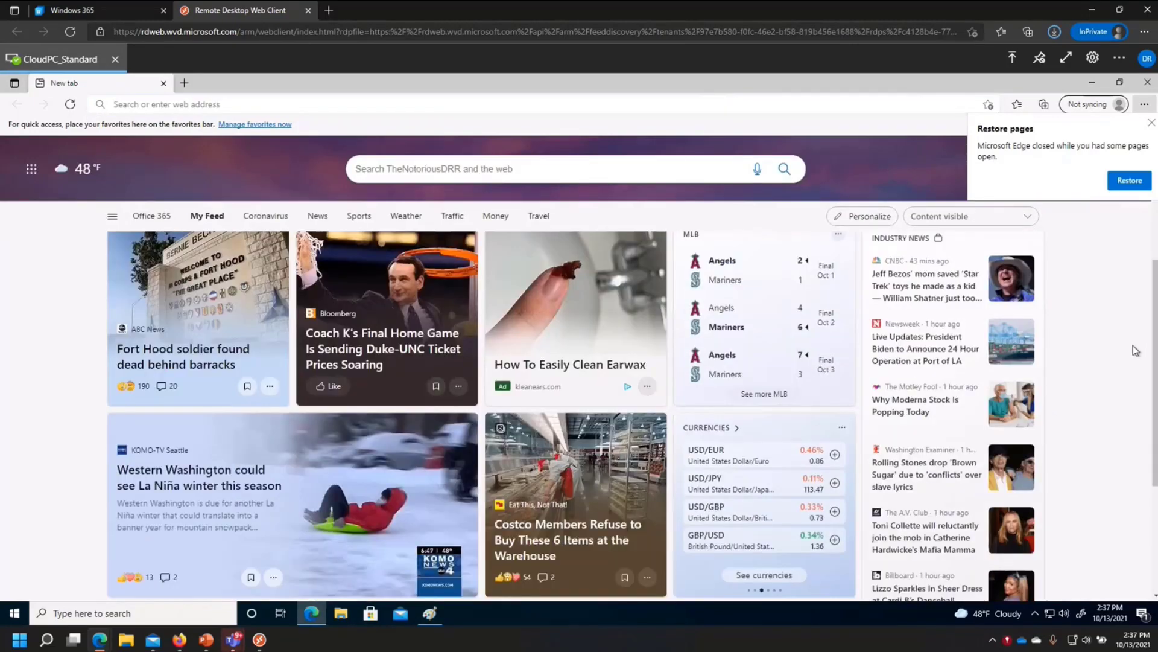
scroll(375, 211, "up", 4)
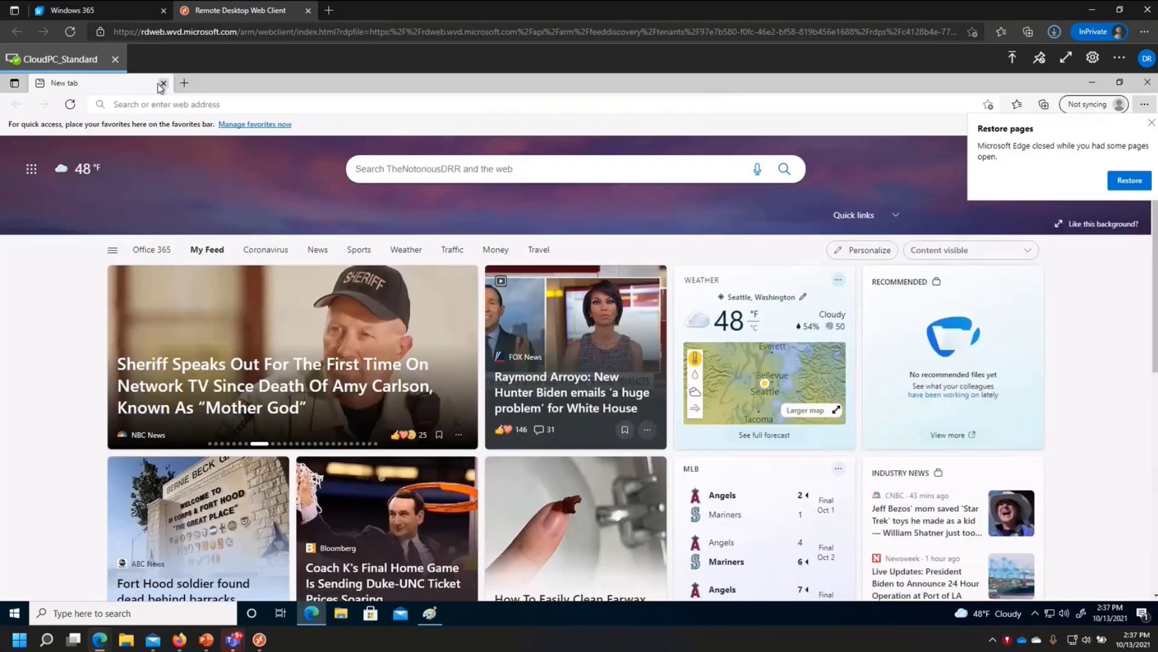
left_click(163, 84)
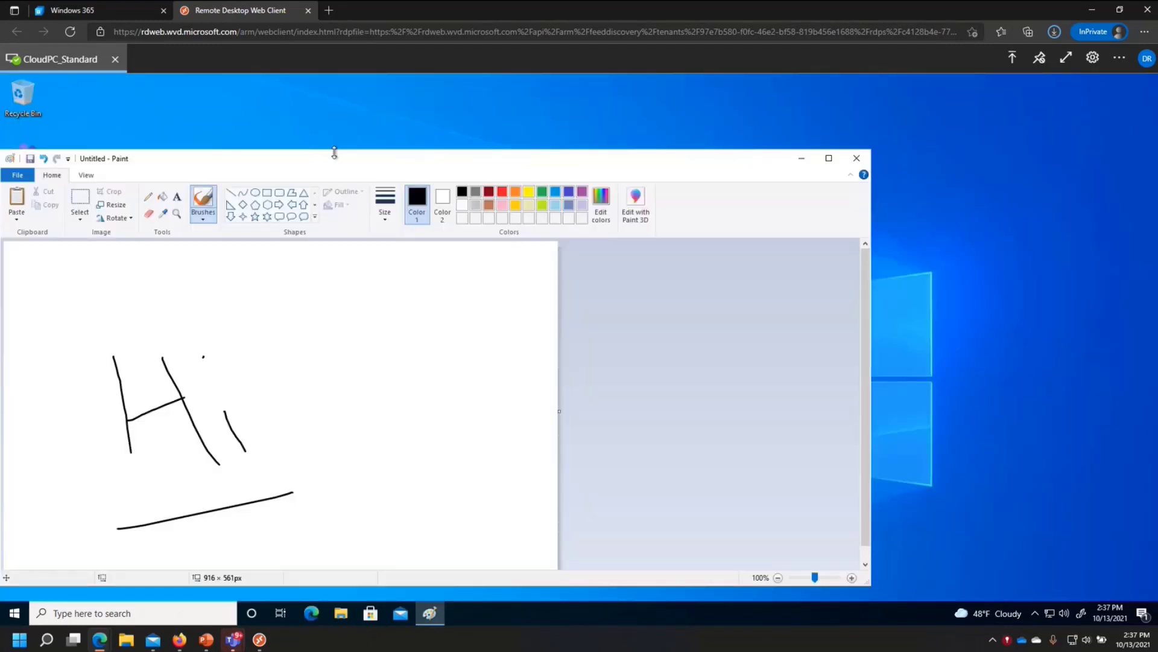
Maximize Paint, then close it without saving the drawing.
double_click(334, 160)
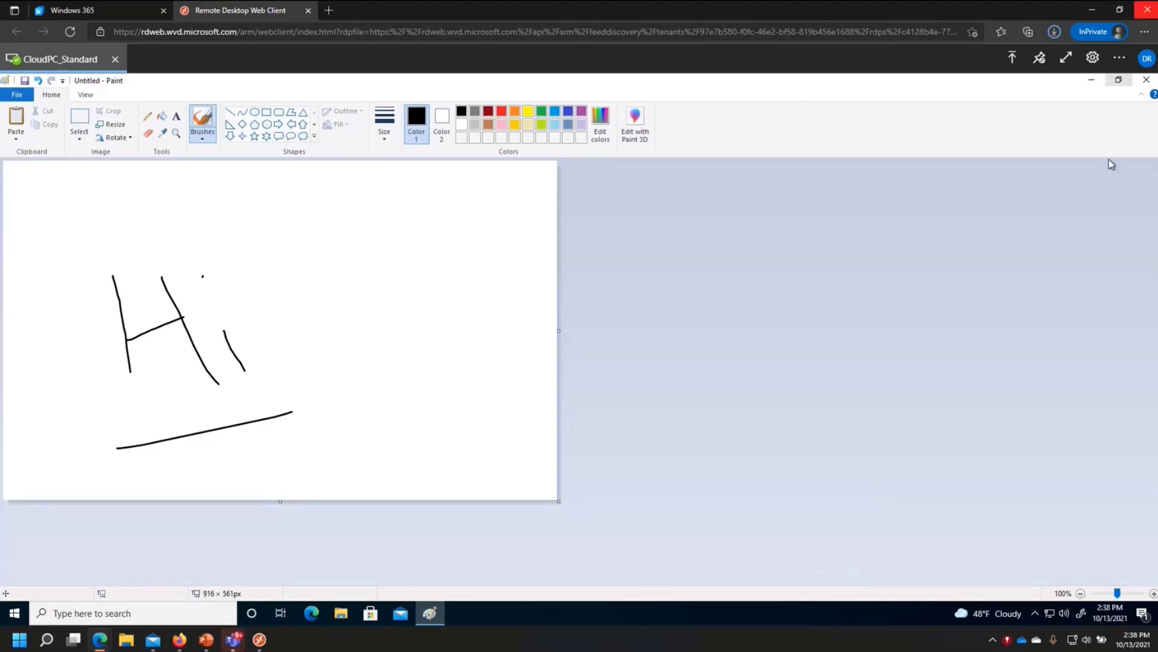
left_click(1146, 79)
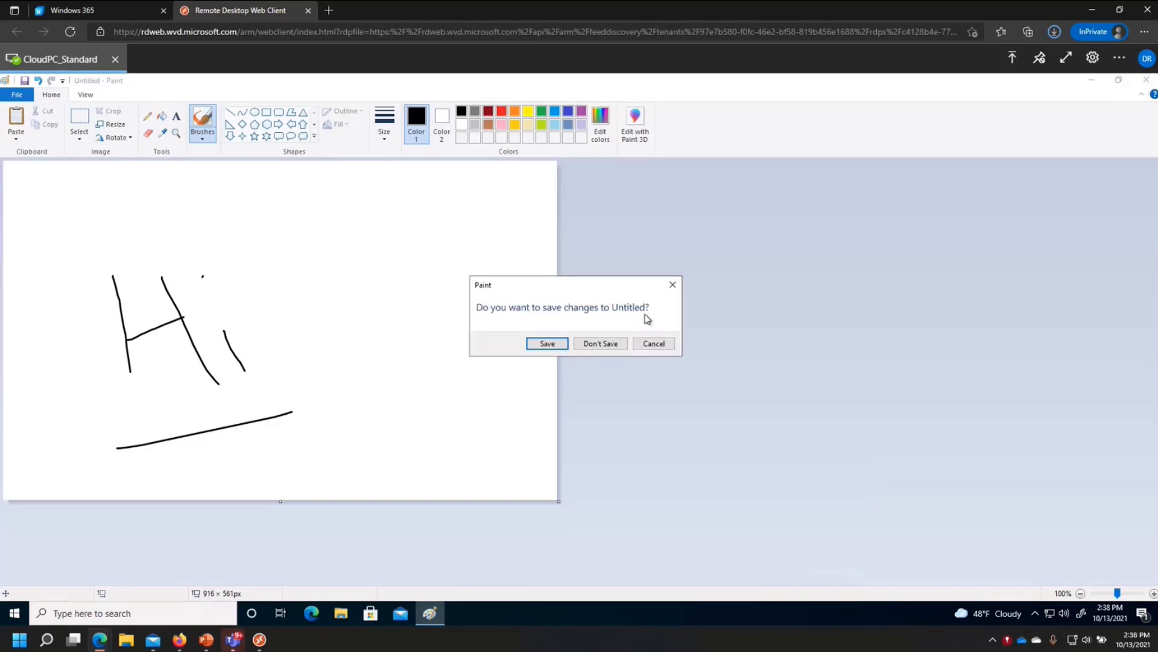
left_click(606, 344)
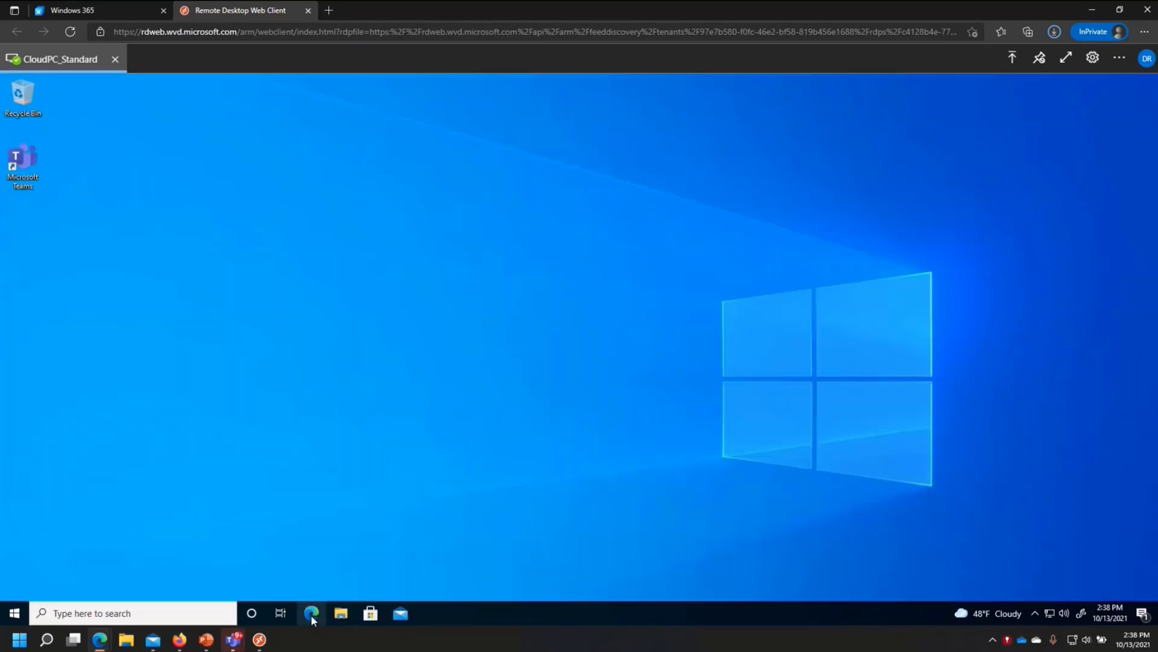
In the Cloud PC's Edge, search Bing for 'speed test' and run Speedtest by Ookla.
left_click(310, 614)
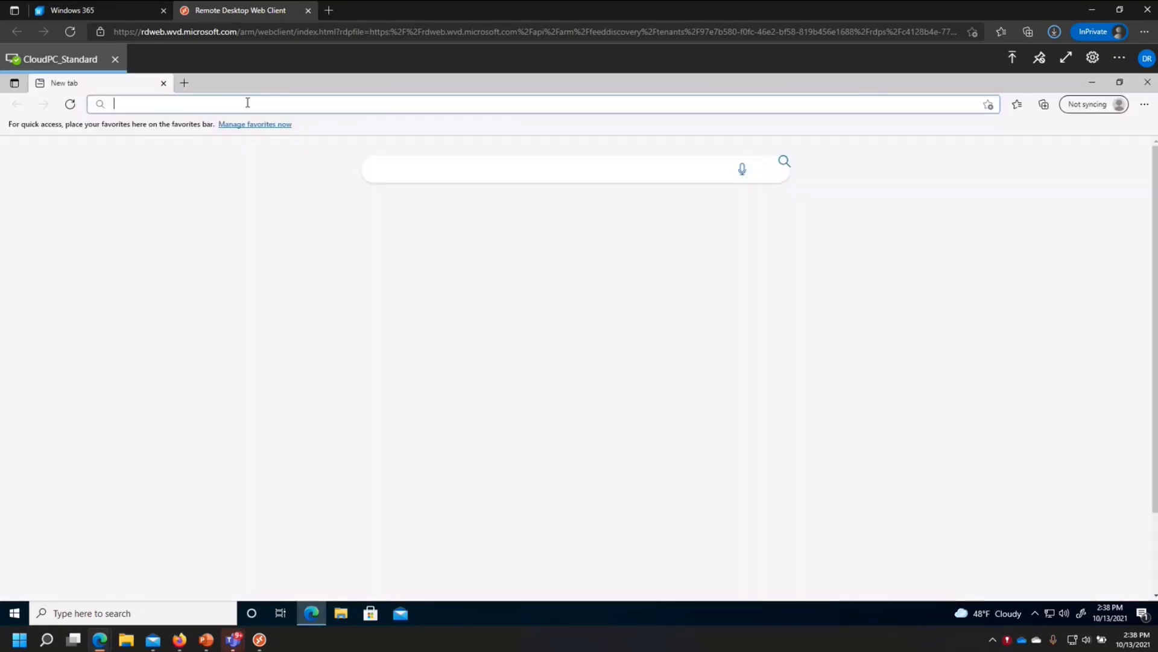
type("speed test")
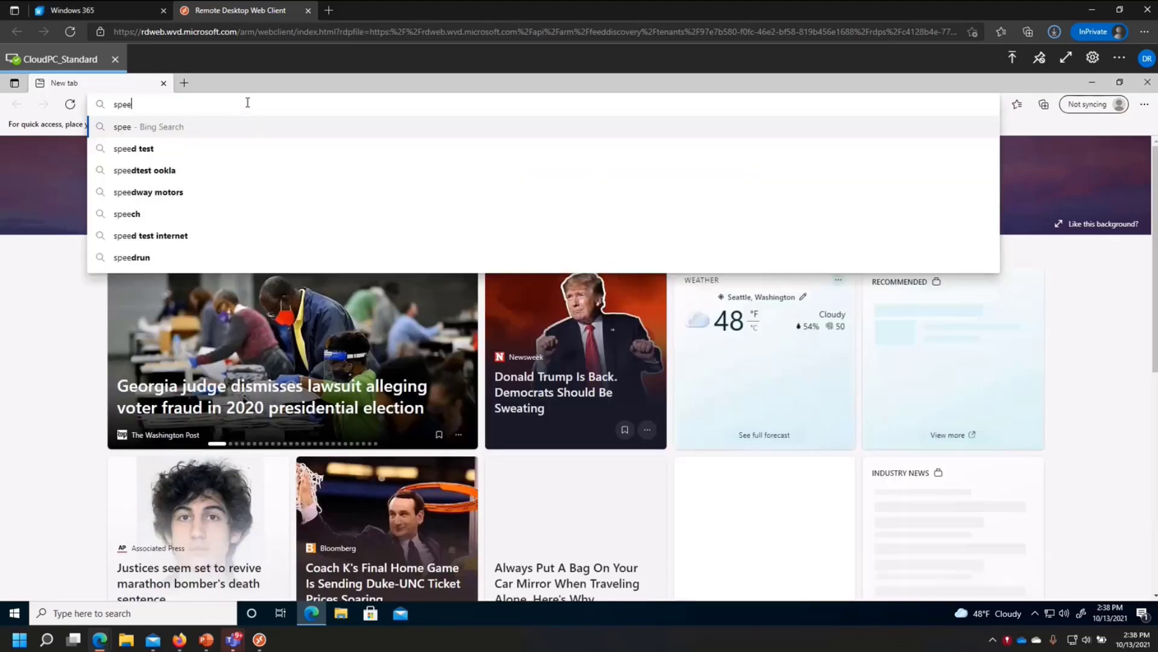
key("Return")
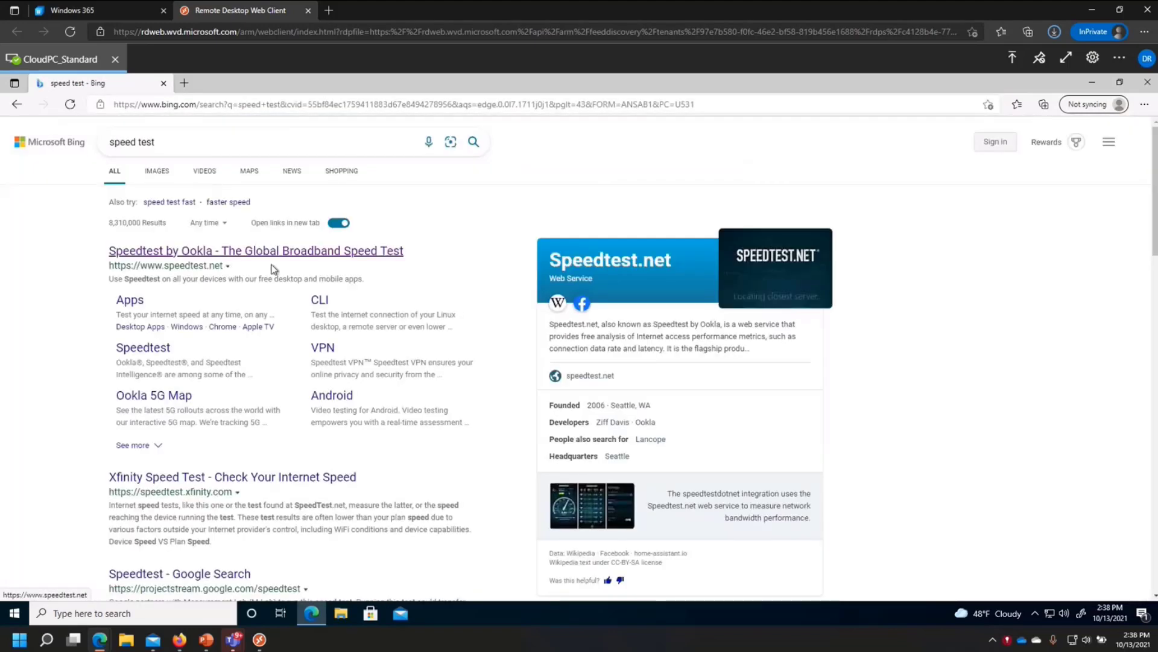
left_click(266, 251)
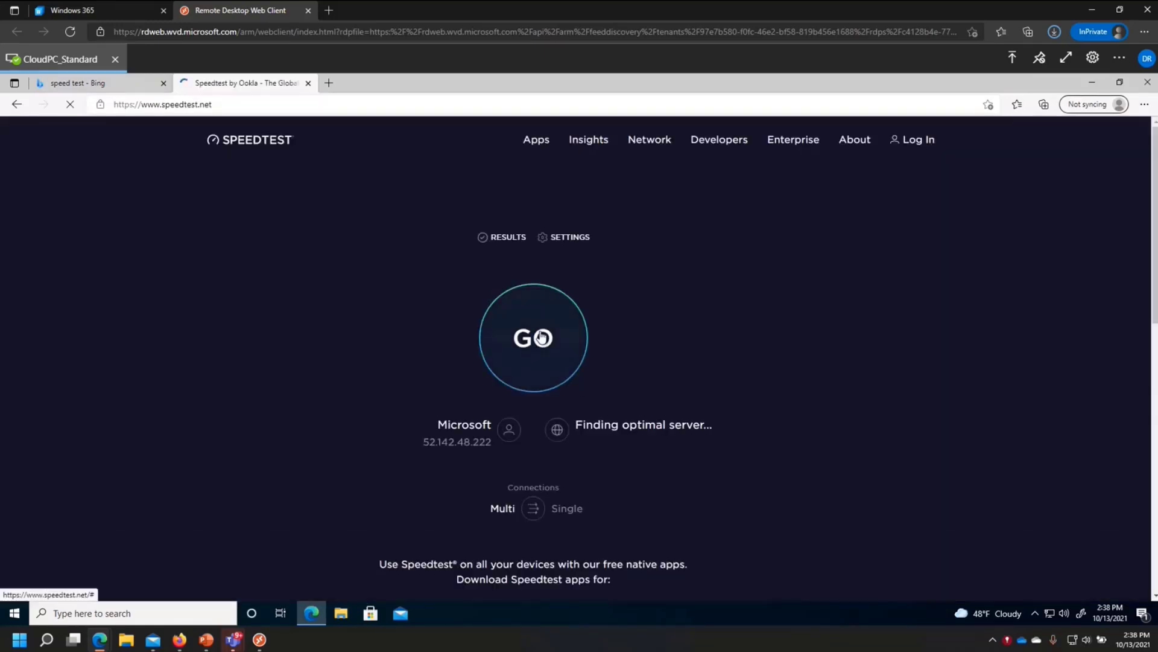
left_click(542, 336)
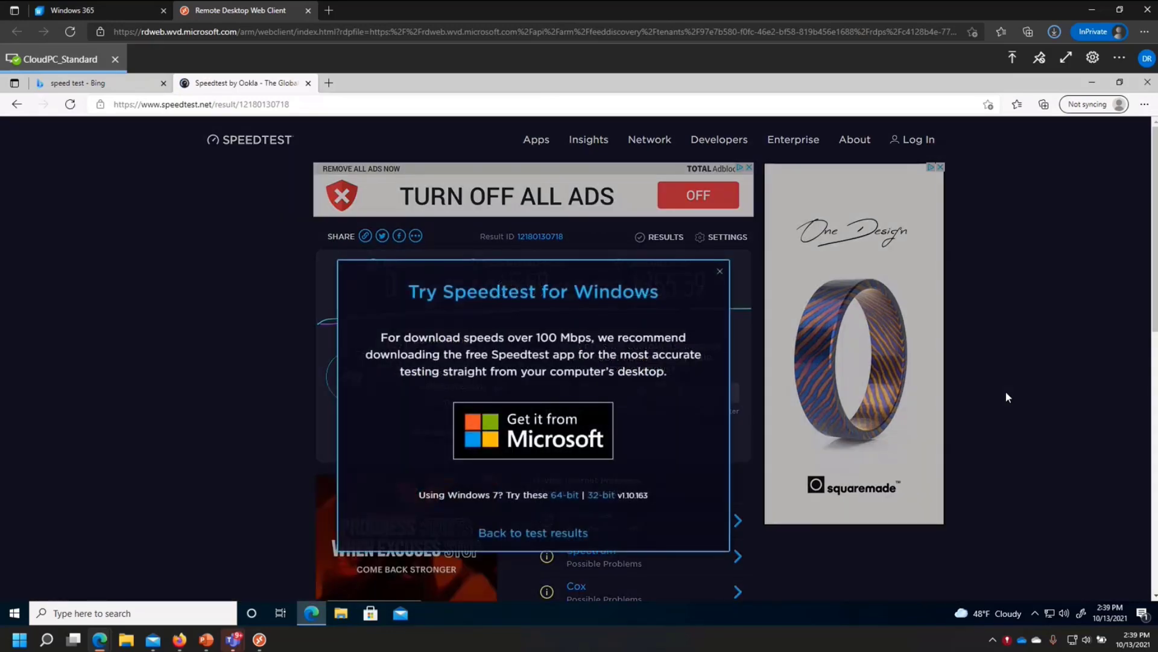
Dismiss the Speedtest for Windows popup to reveal 665.59 Mbps down and 1355.59 Mbps up.
left_click(720, 275)
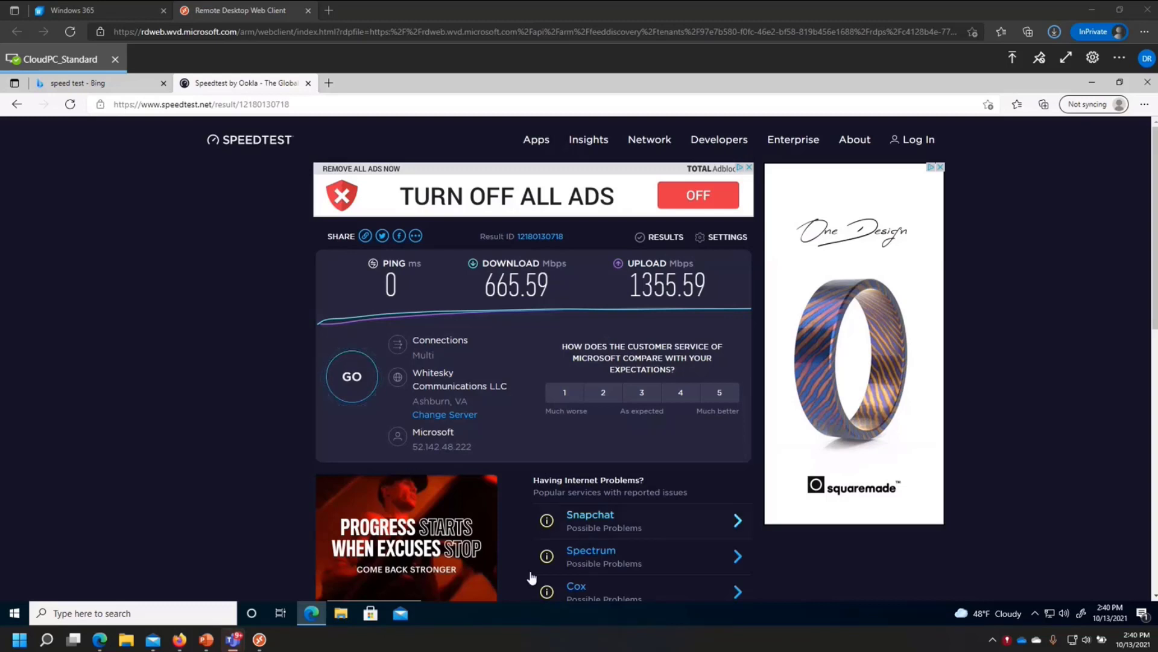
Return to Endpoint Manager and start adding a new Windows 365 device image.
left_click(130, 14)
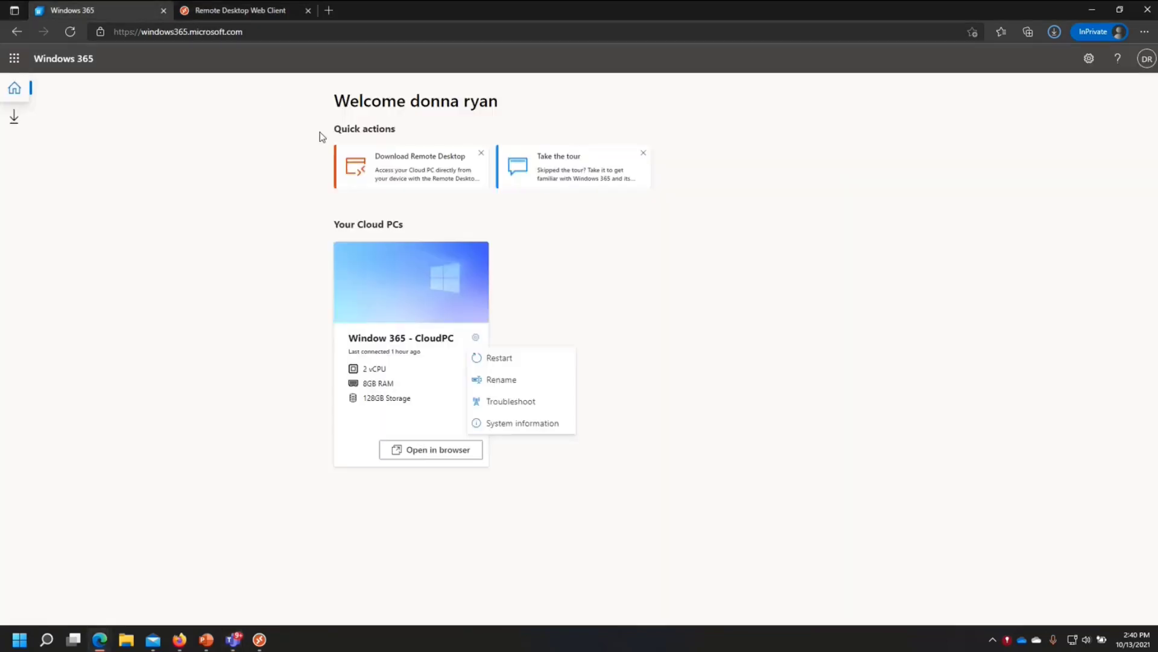
mouse_move(100, 639)
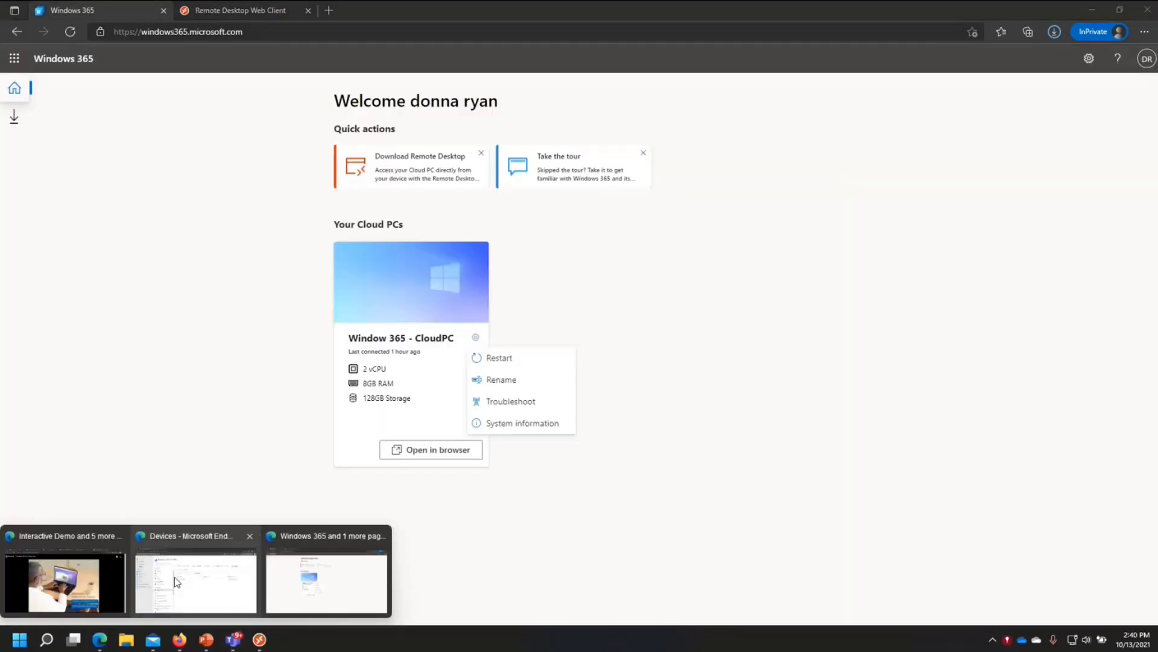
left_click(196, 582)
left_click(689, 173)
left_click(424, 210)
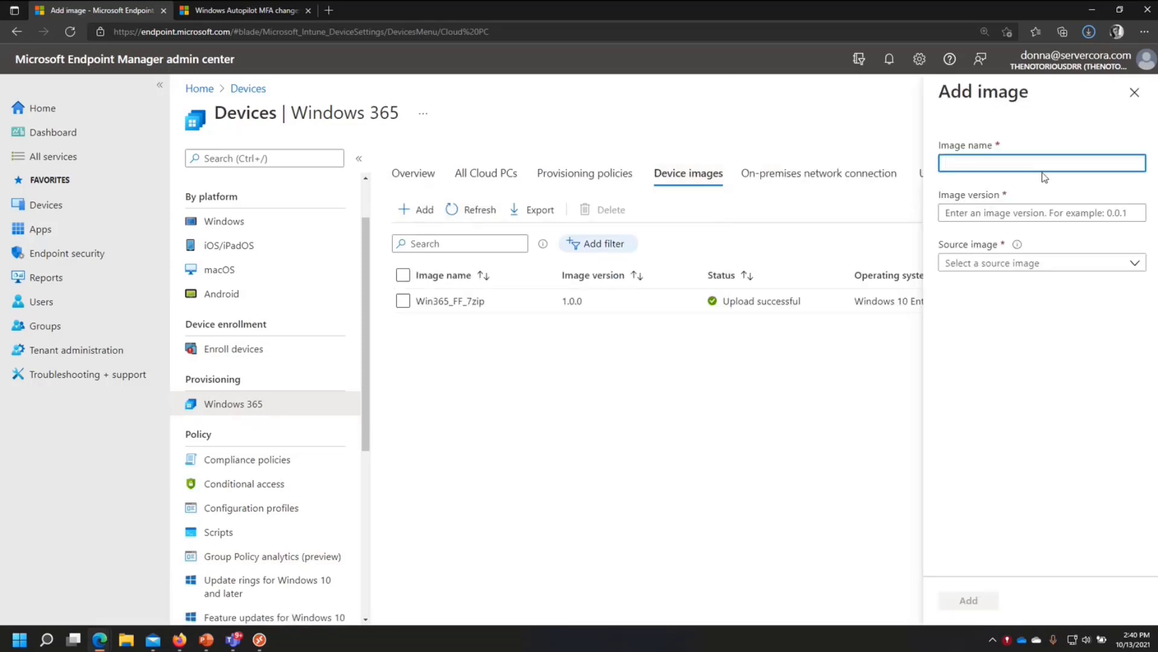
Name the new image 'temp' with image version 1.1.1.
left_click(1047, 161)
left_click(1030, 162)
type("temp")
left_click(1044, 211)
type("1.1.1")
Review which source images qualify, then close the Add image pane.
left_click(1113, 264)
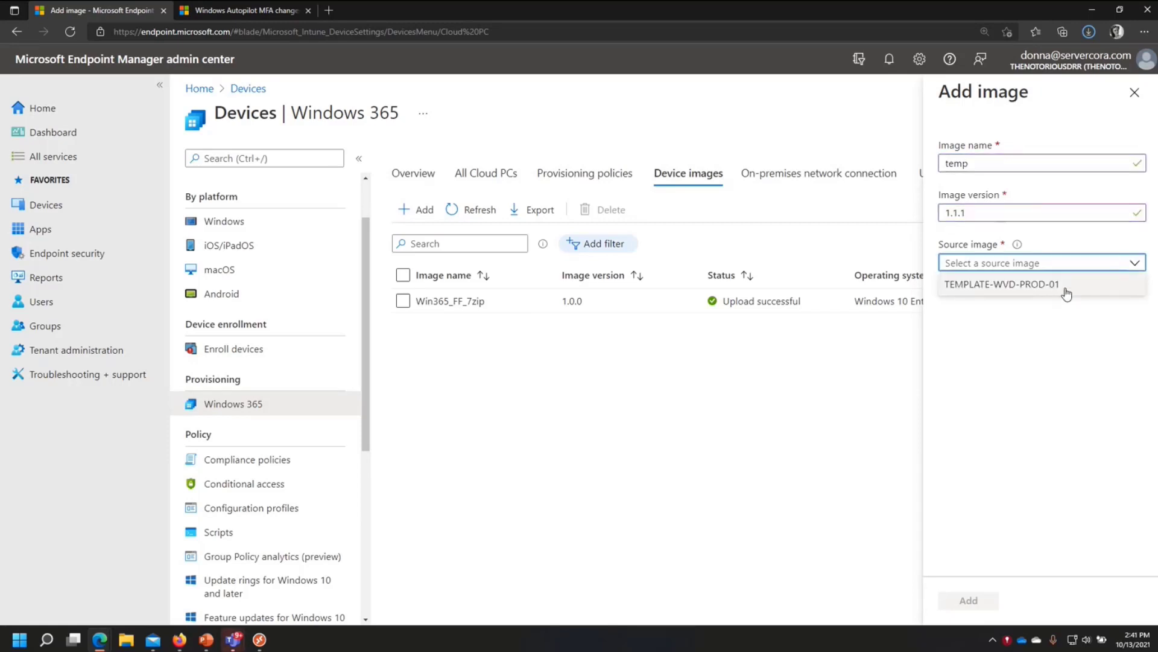
left_click(1042, 365)
left_click(1113, 267)
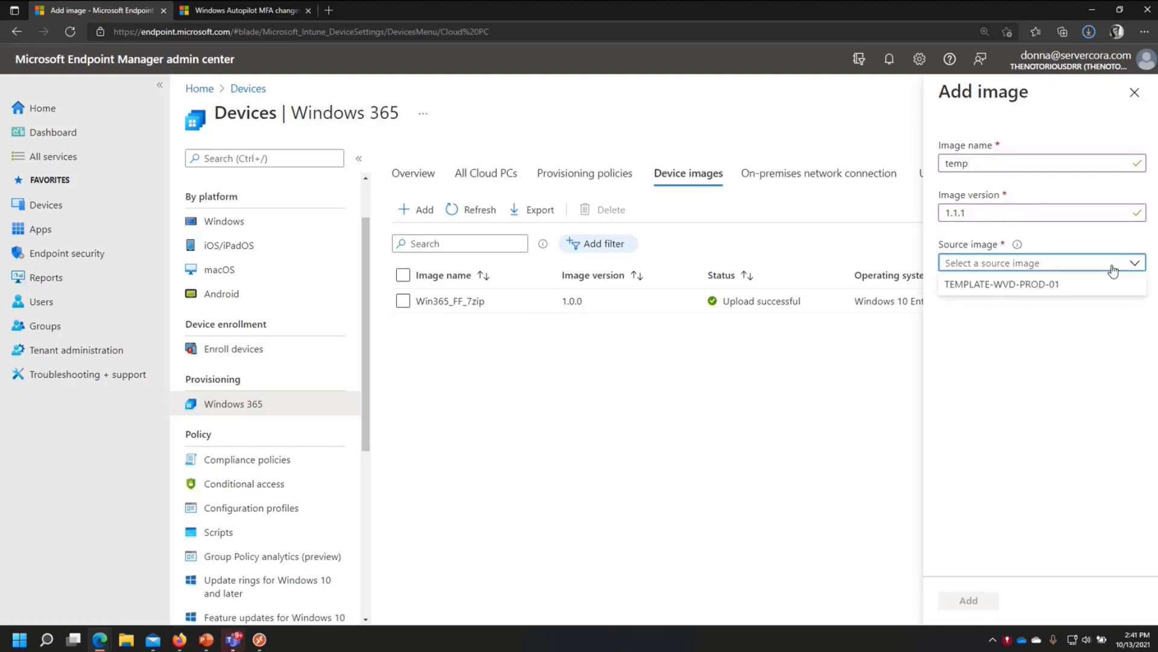
left_click(1019, 247)
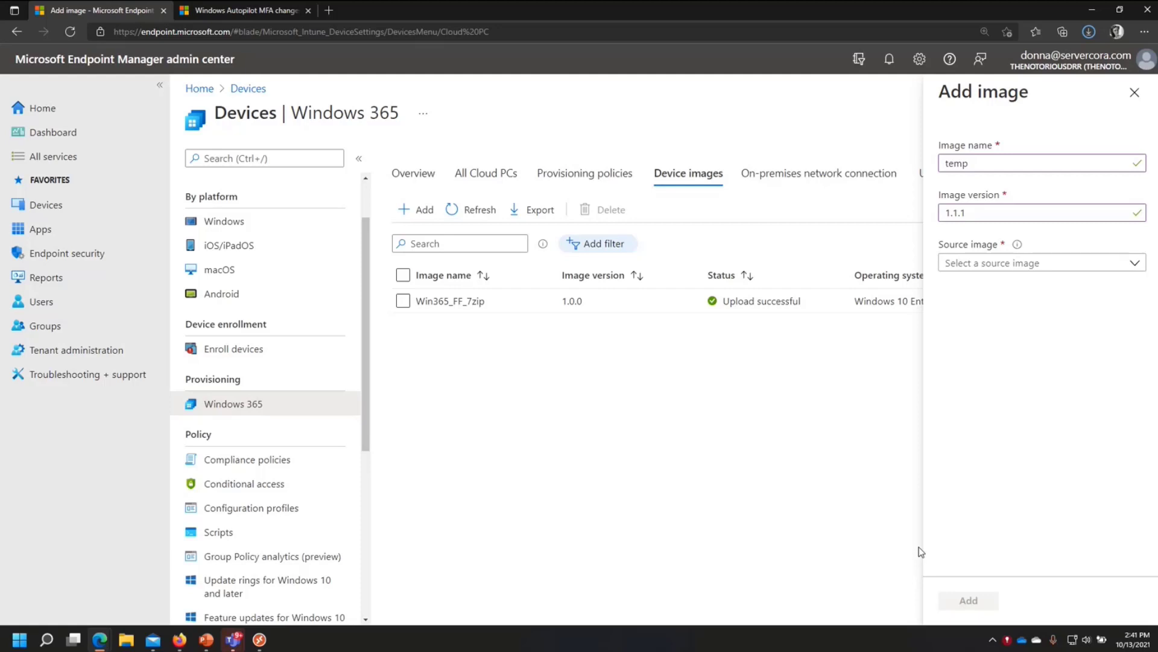
left_click(1135, 93)
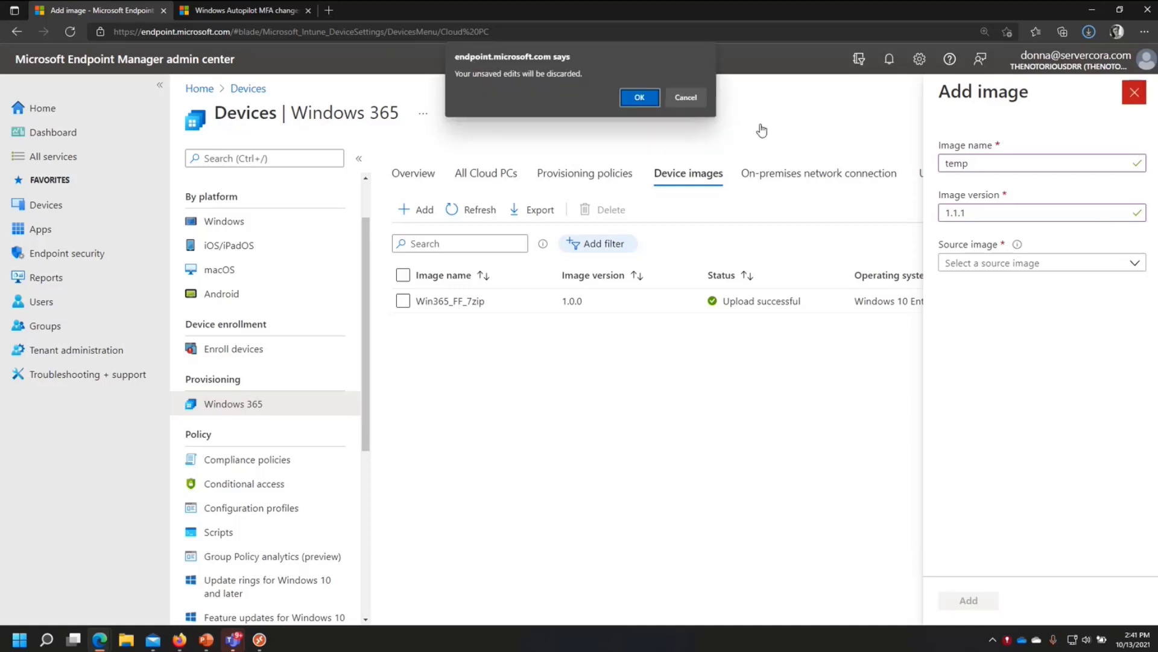
Discard the temp image draft, view the Windows 365 overview, then open the Devices overview.
left_click(641, 98)
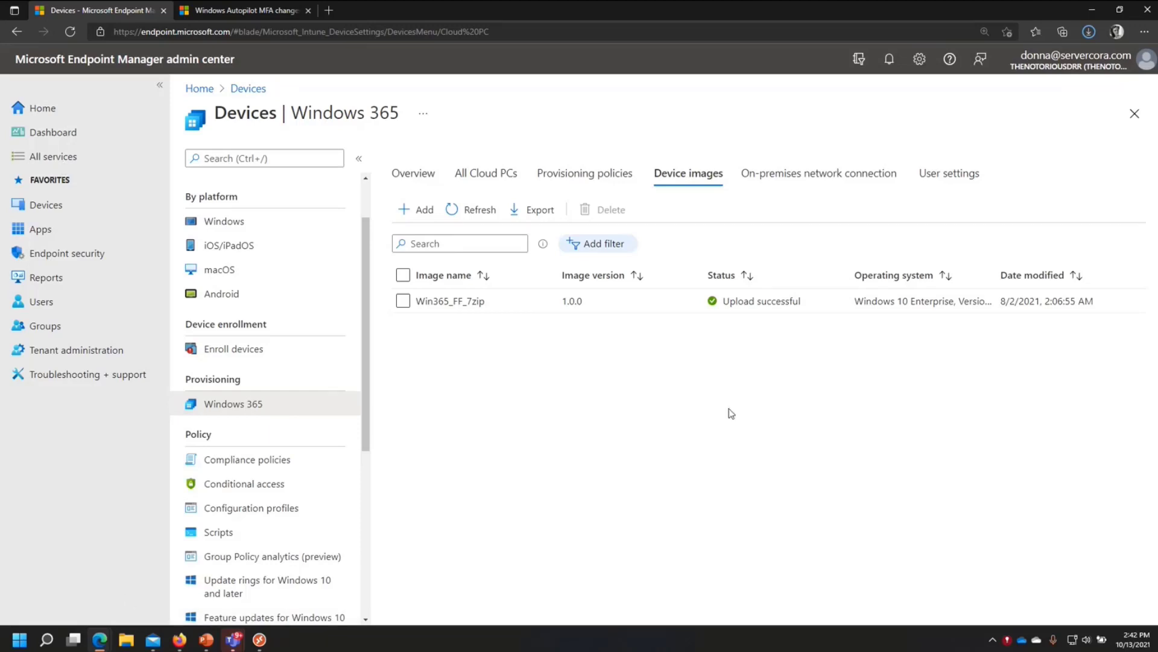
left_click(414, 174)
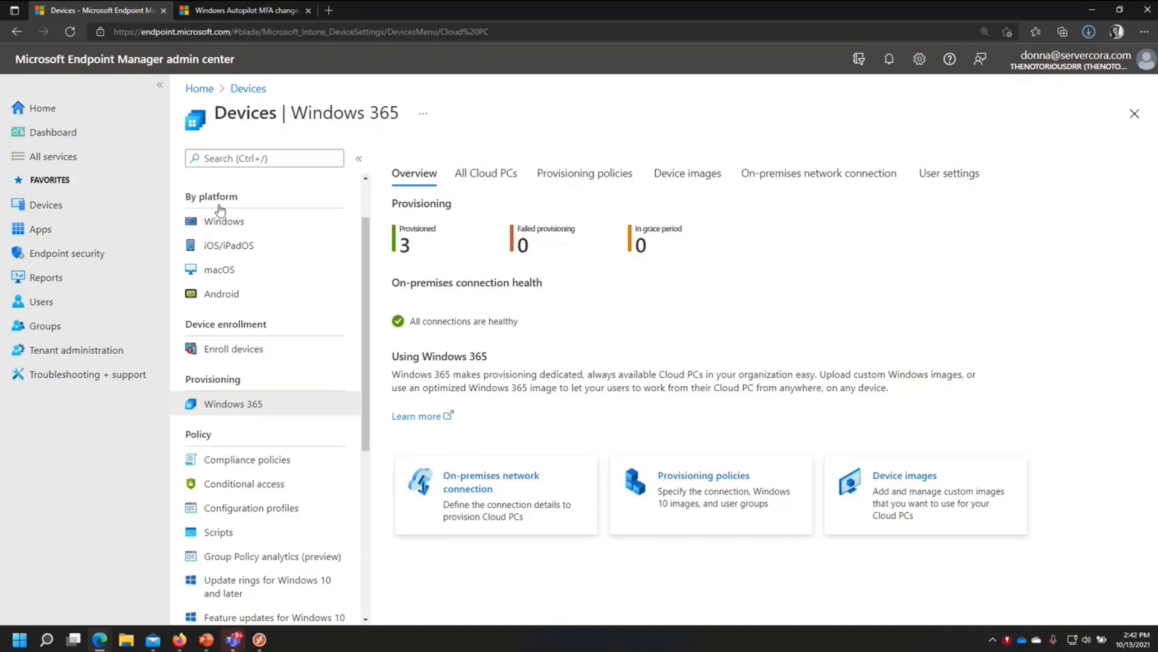
left_click(27, 206)
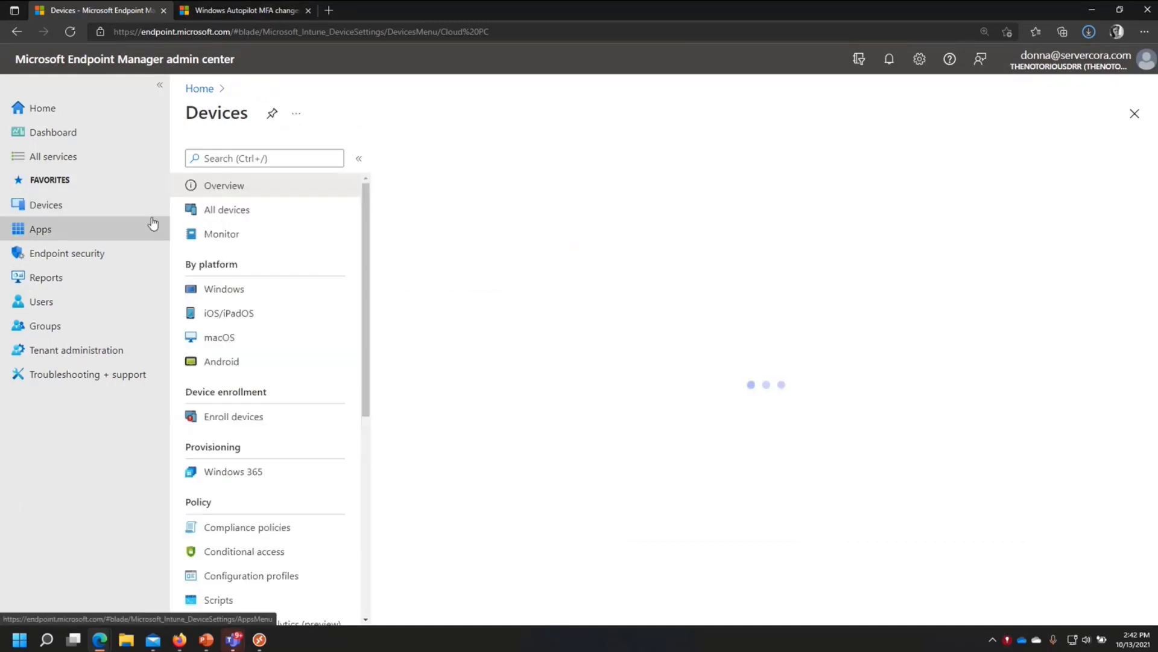
List the enrolled Windows devices and open the third CPC device's details.
left_click(262, 288)
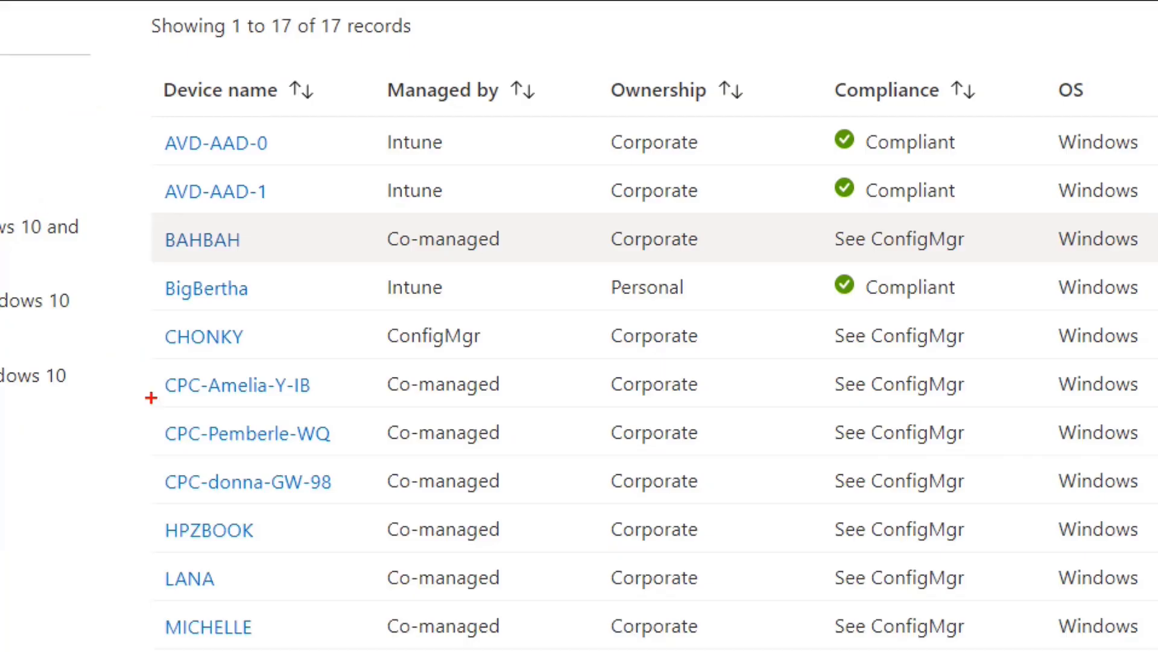
left_click_drag(401, 405, 374, 480)
mouse_move(127, 514)
left_mouse_down()
mouse_move(213, 355)
mouse_move(160, 370)
left_mouse_up()
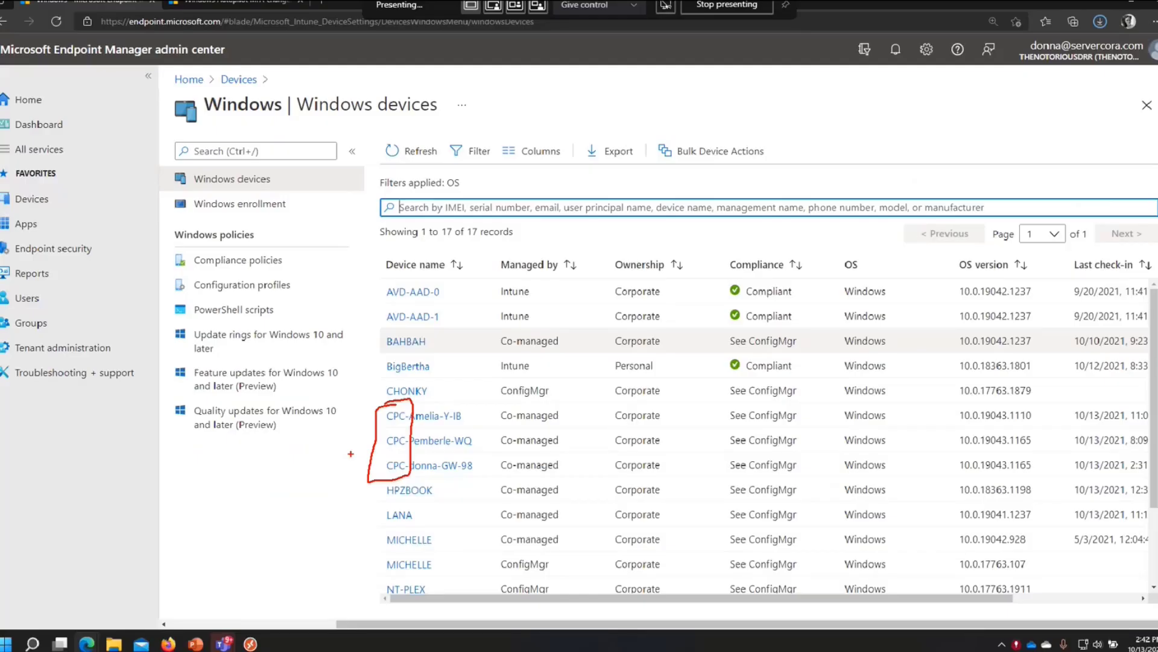
left_click(401, 465)
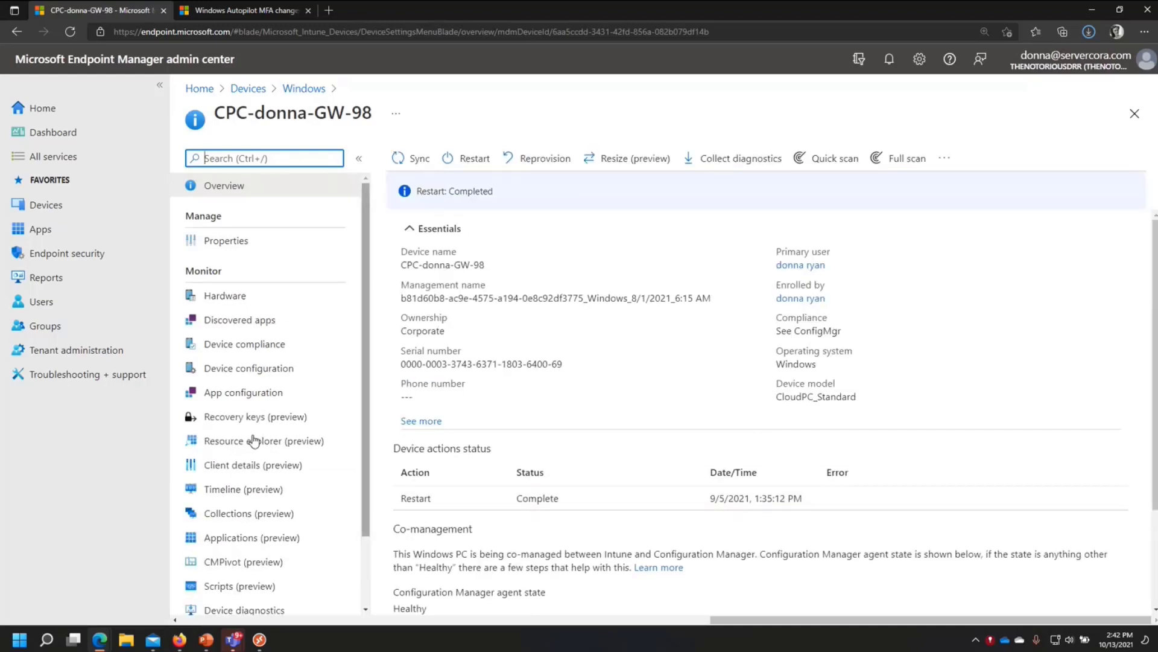
Scroll the Cloud PC's overview and check the extra device actions in the ... menu.
scroll(280, 458, "down", 2)
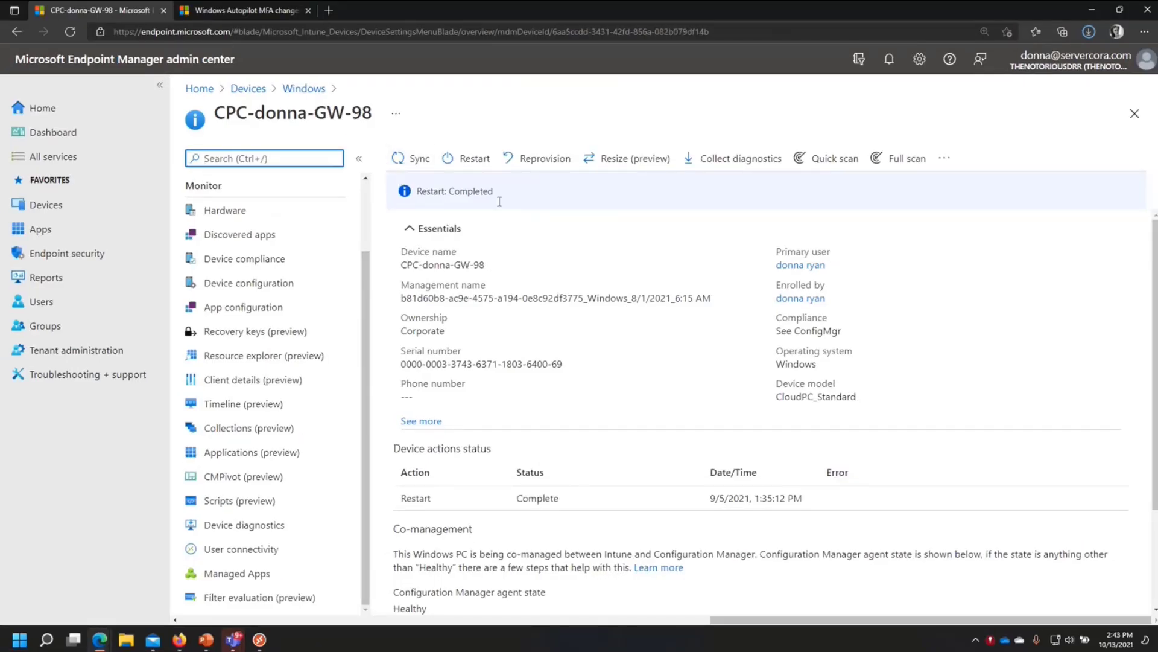
left_click(946, 166)
left_click(946, 166)
left_click(945, 165)
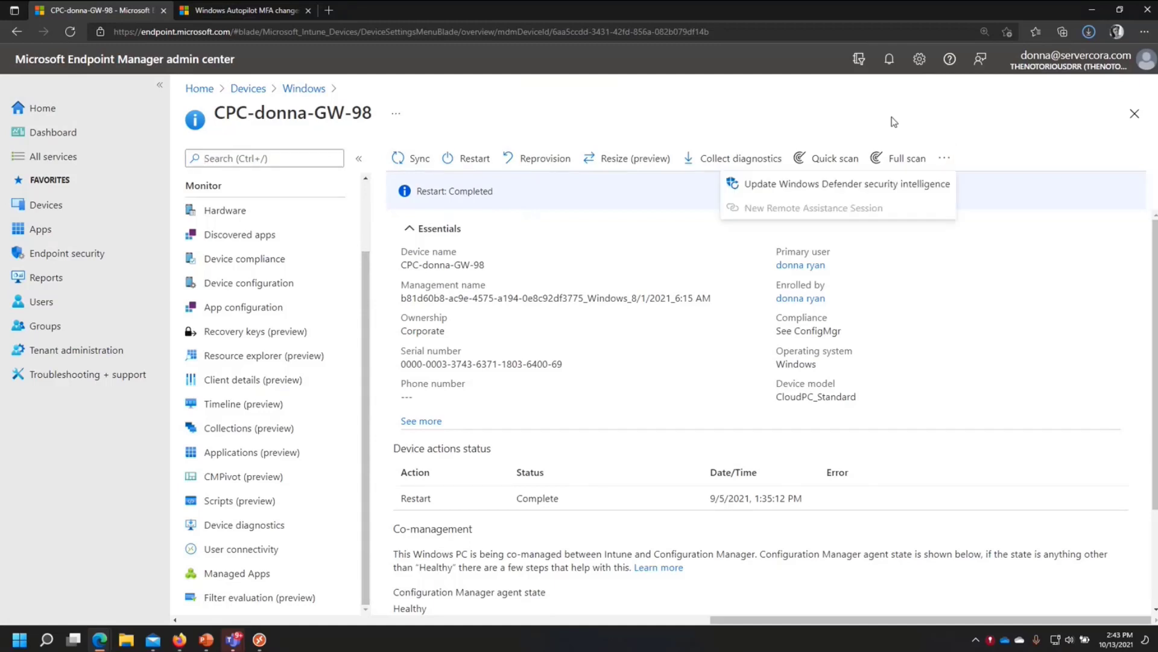
left_click(945, 165)
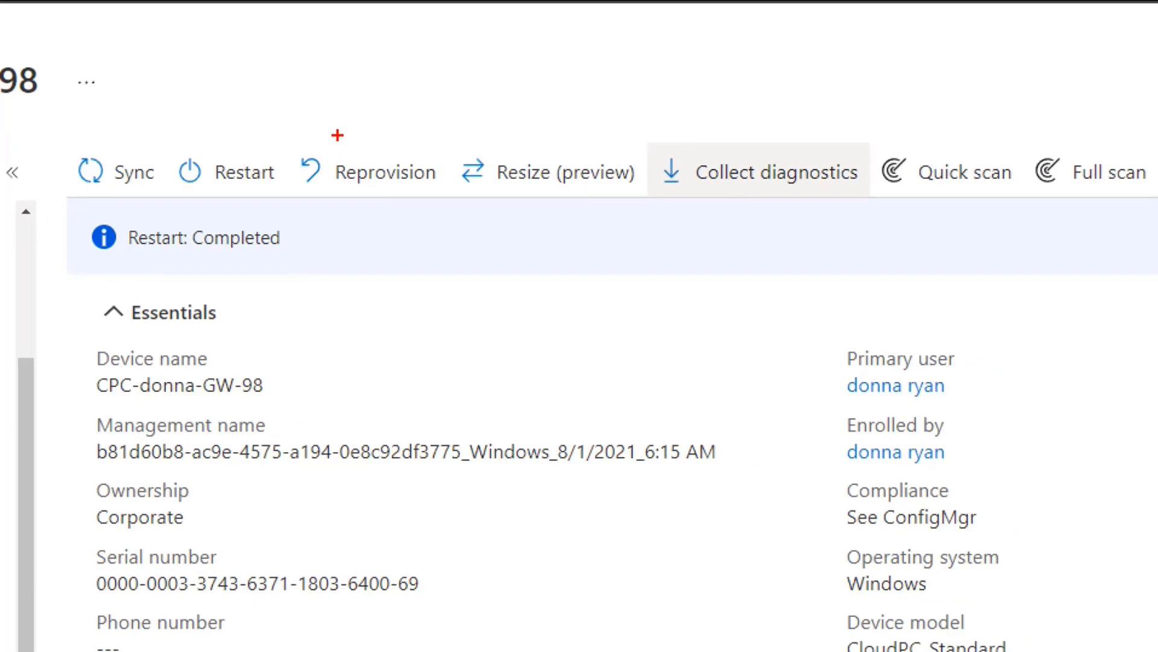
mouse_move(337, 135)
left_mouse_down()
mouse_move(280, 202)
mouse_move(575, 212)
mouse_move(646, 192)
mouse_move(426, 148)
mouse_move(295, 151)
left_mouse_up()
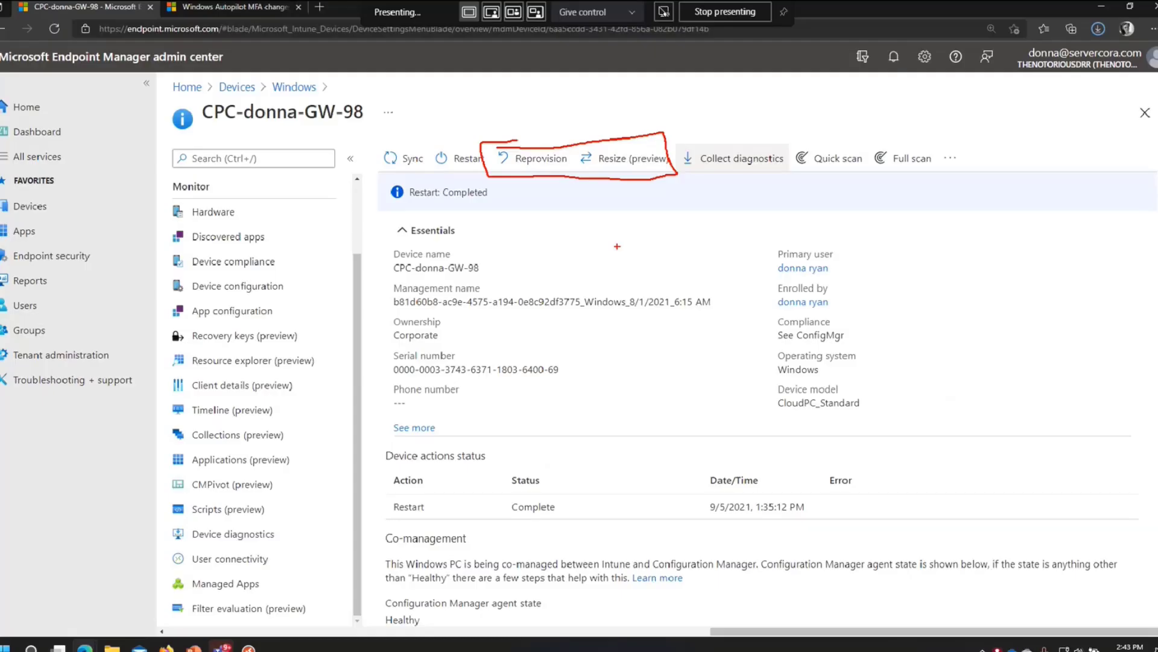
left_click(624, 158)
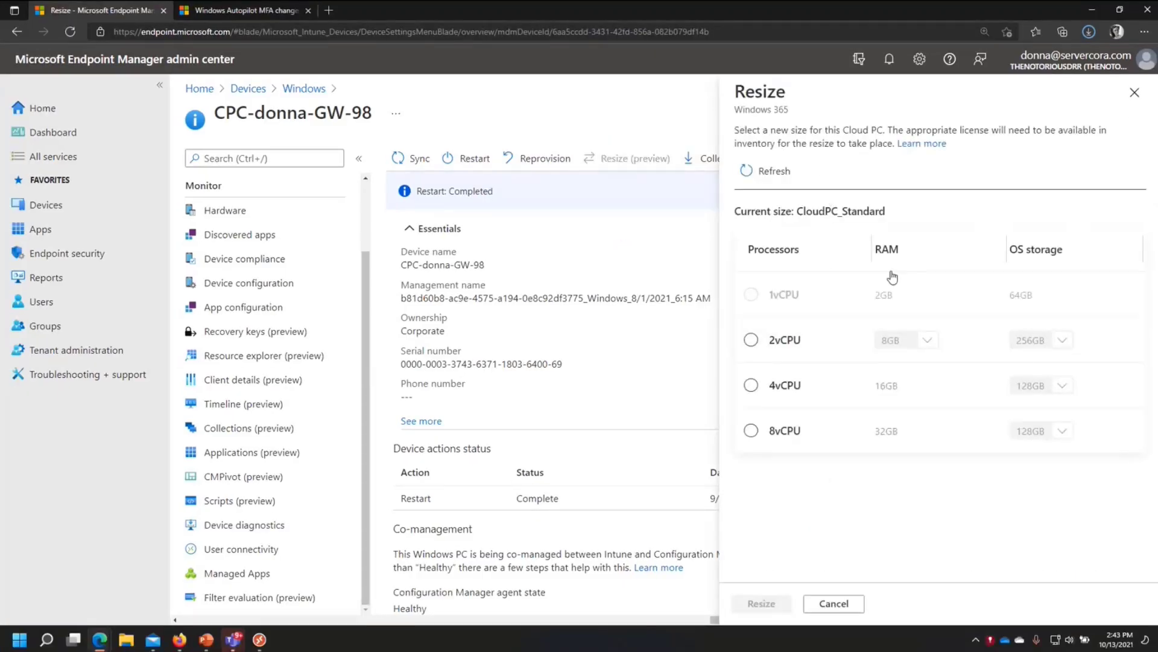
left_click(750, 340)
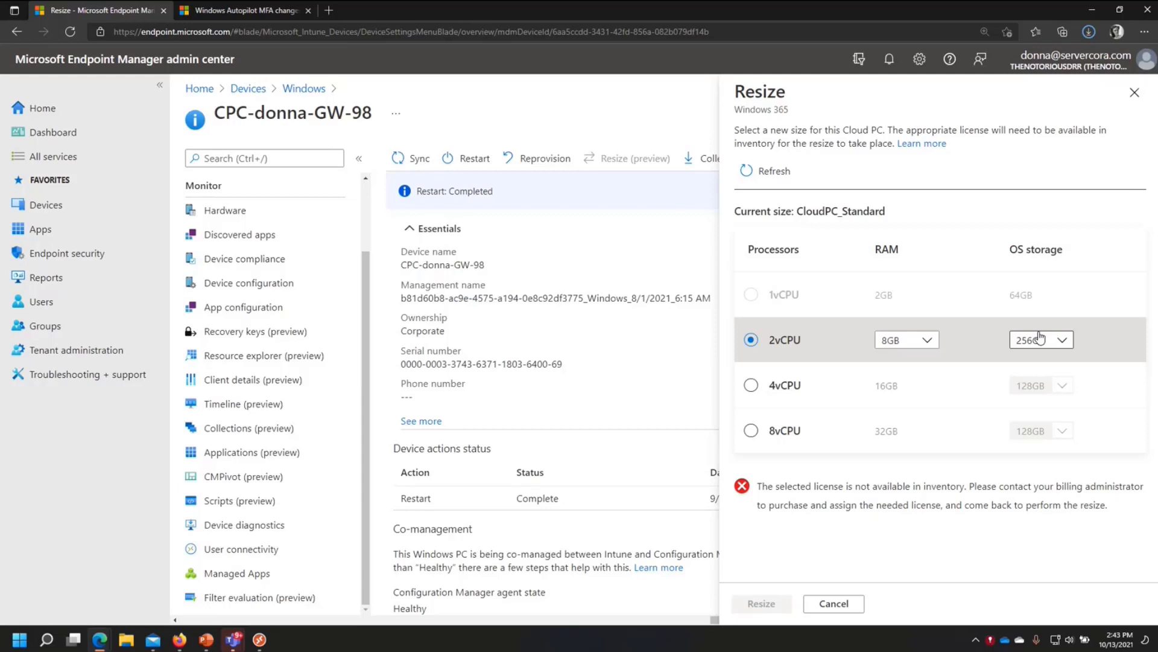
left_click(788, 386)
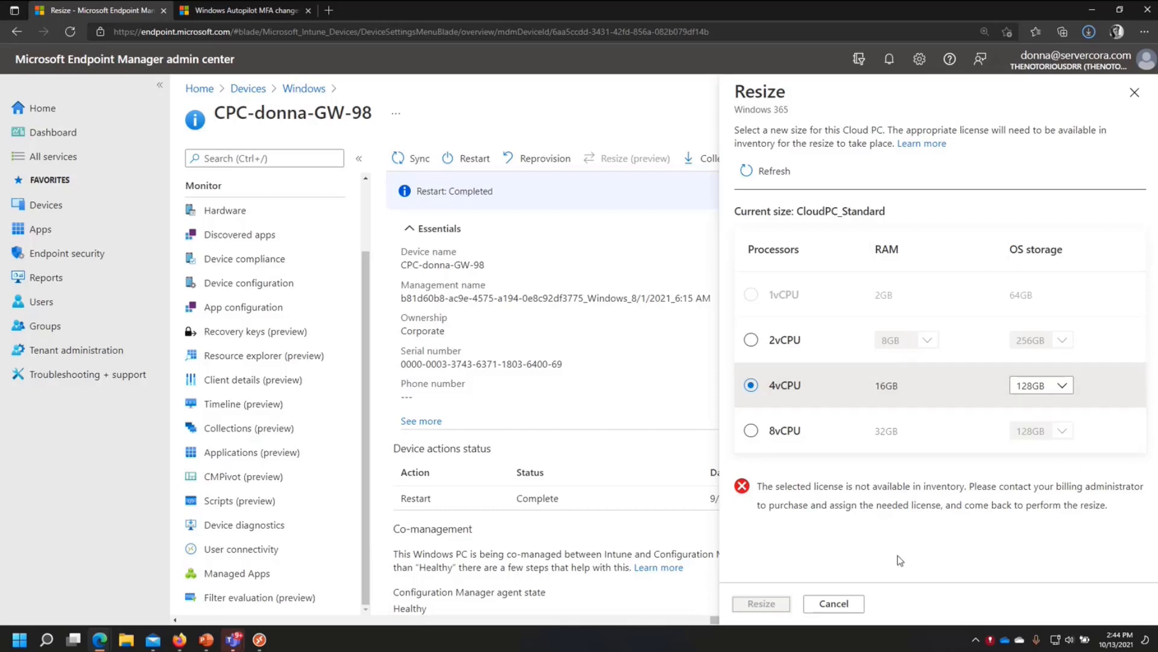
left_click(834, 603)
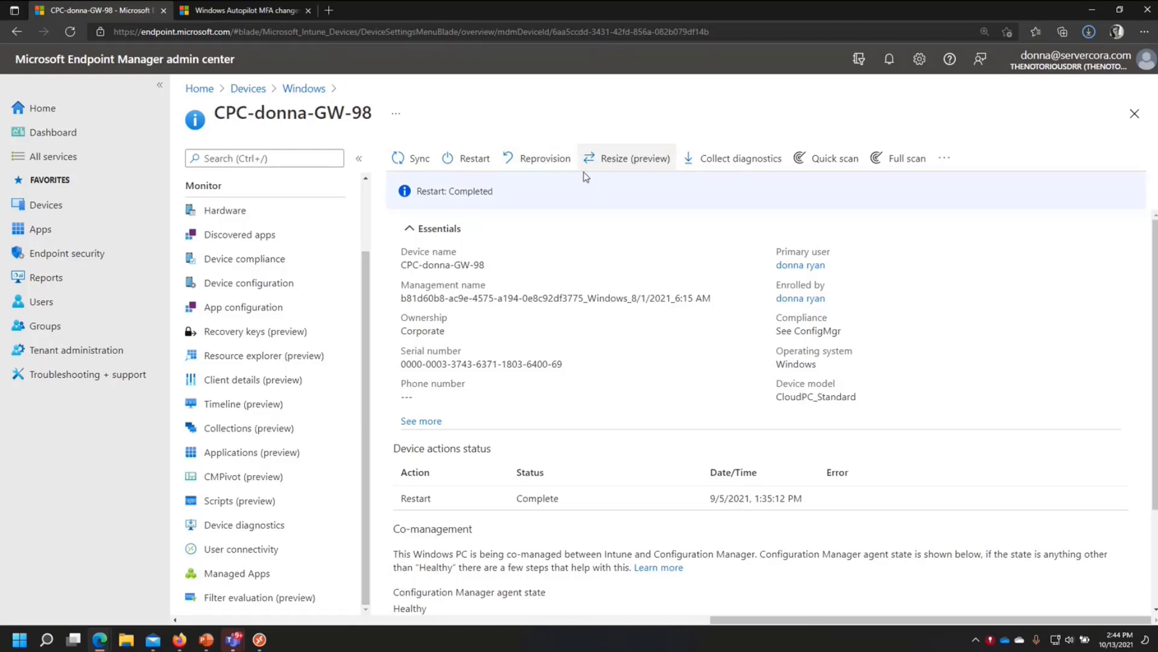
Check provisioning policies, then open a Cloud PC from Devices > Windows and scroll its overview.
left_click(114, 206)
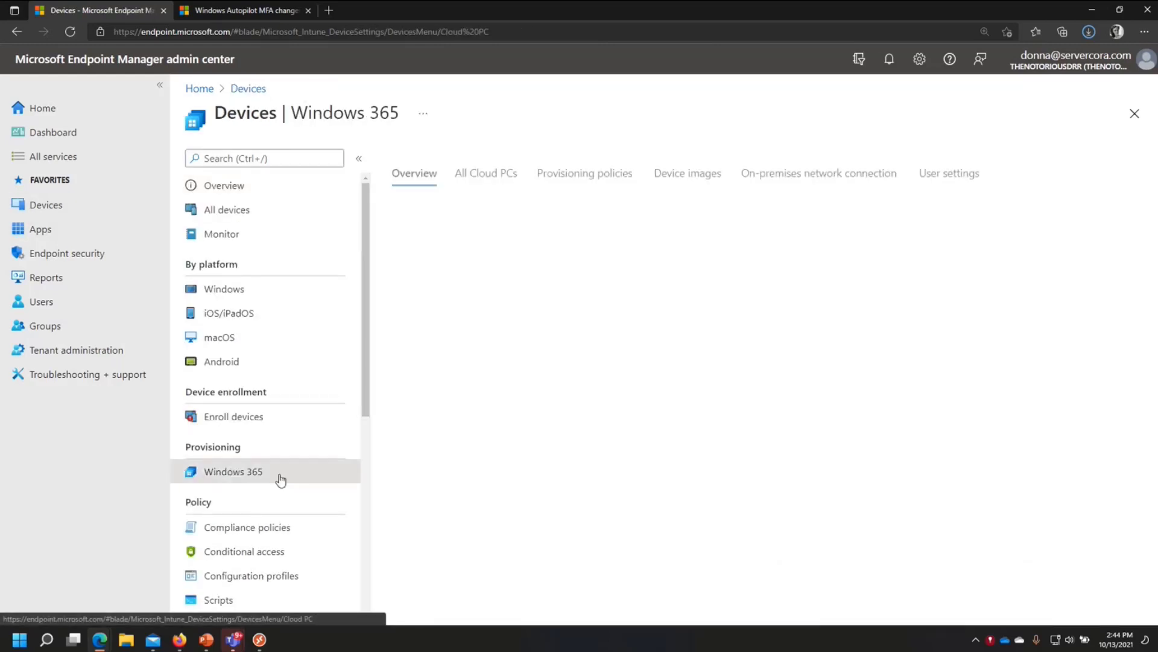
left_click(576, 181)
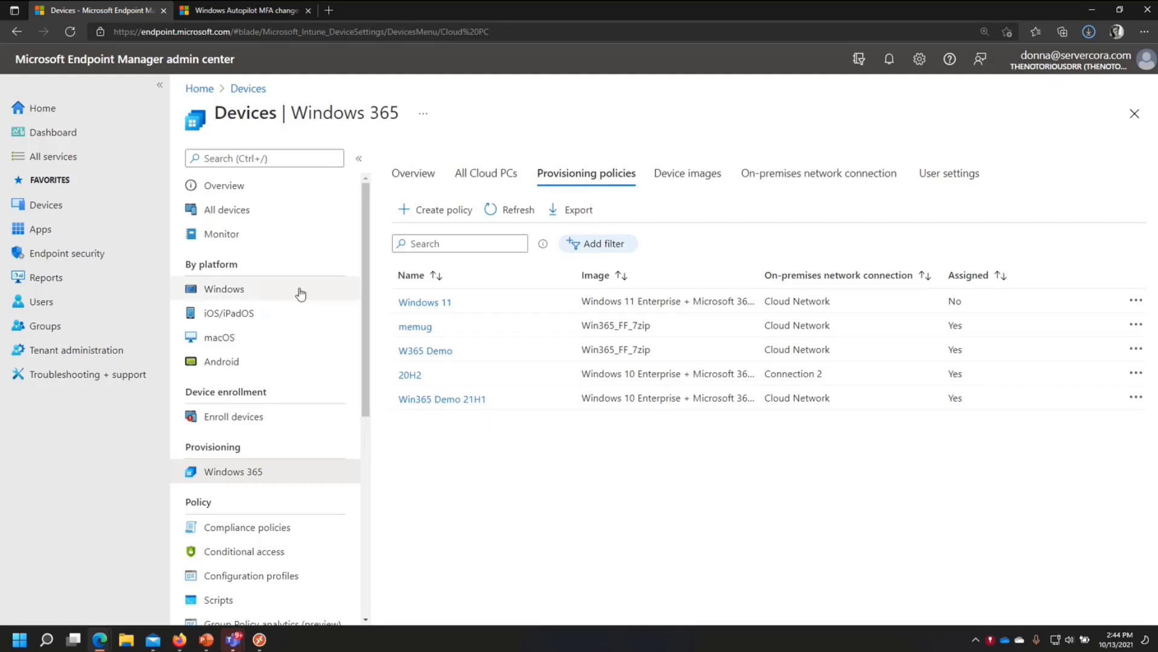
left_click(253, 285)
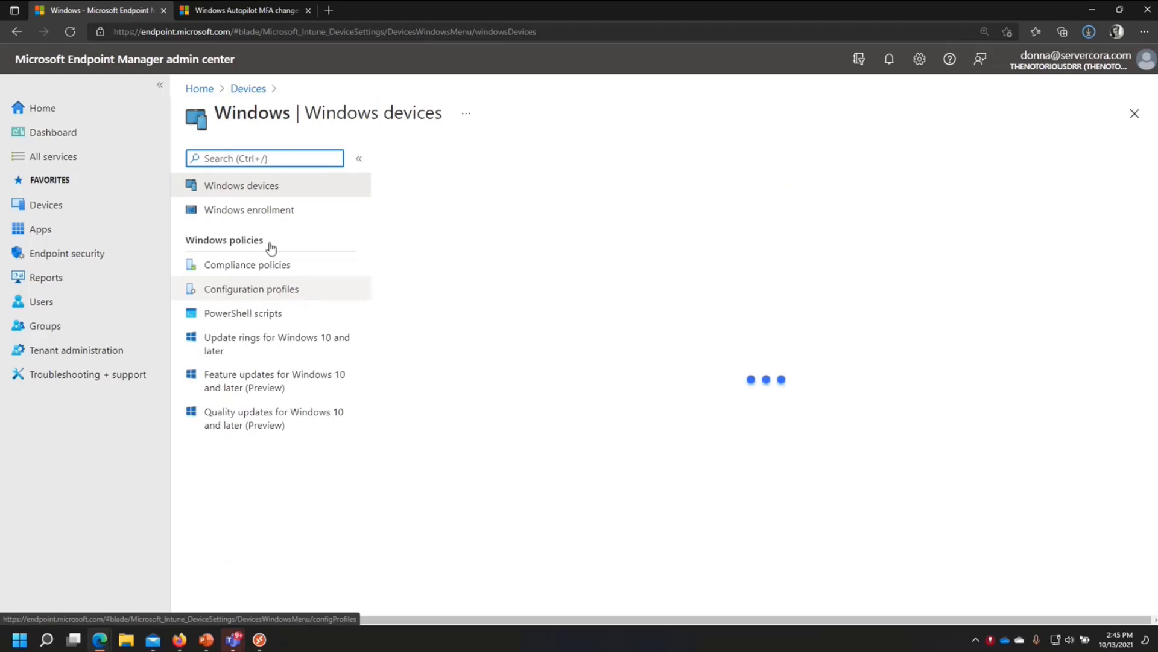
left_click(446, 401)
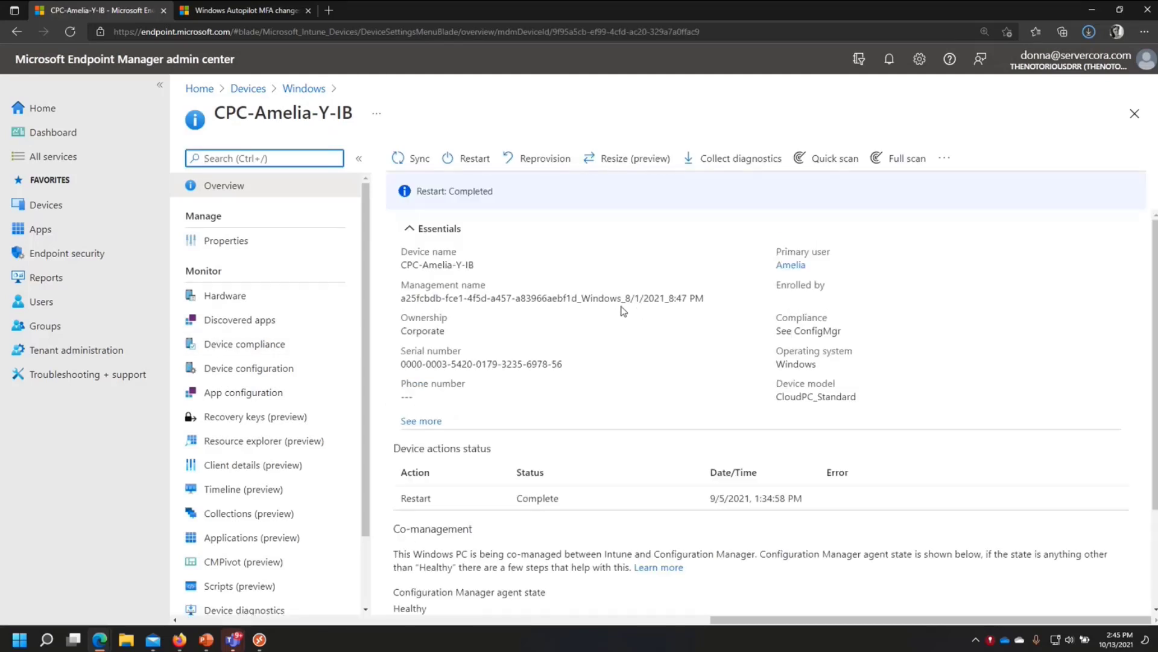
scroll(672, 352, "down", 3)
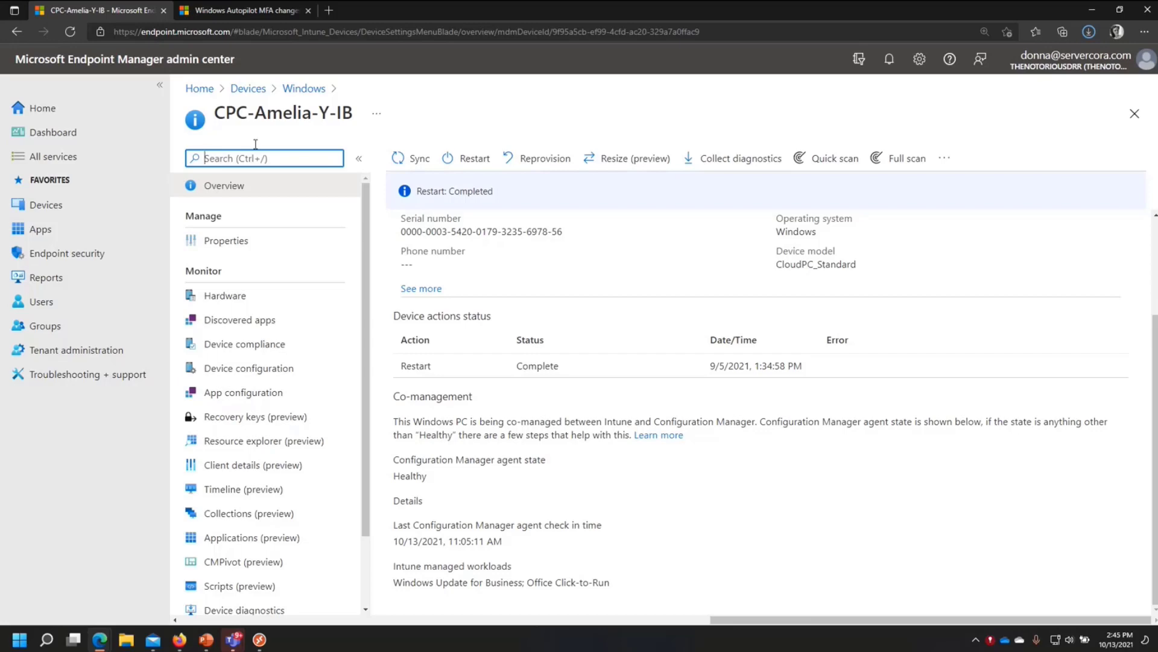
left_click(240, 11)
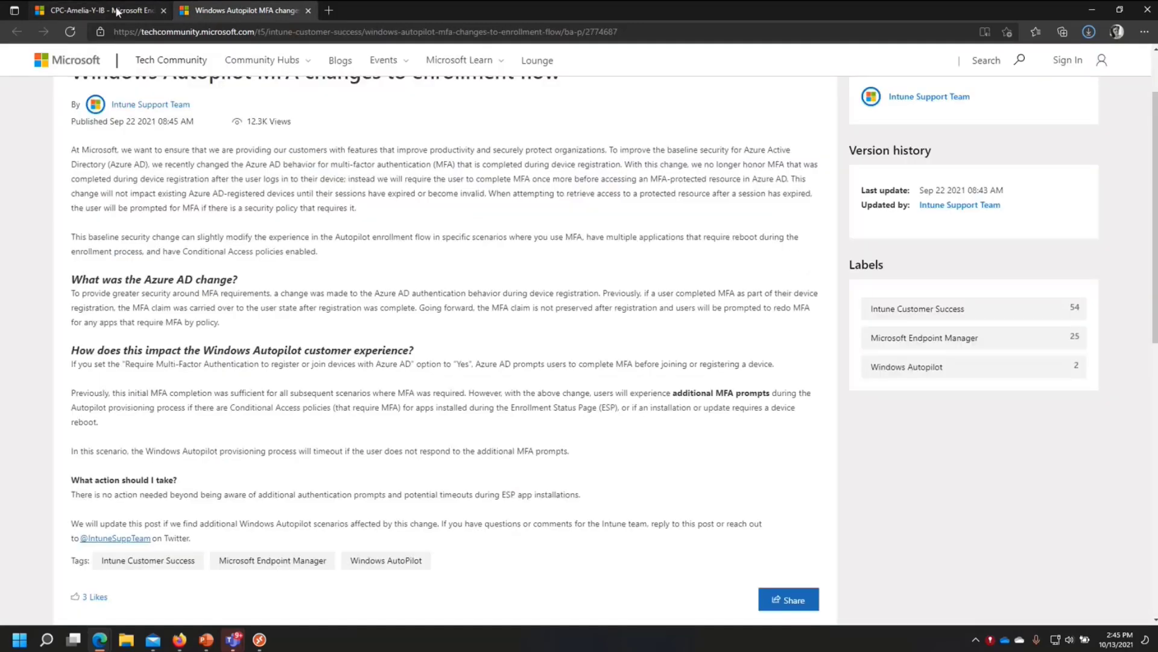
left_click(151, 10)
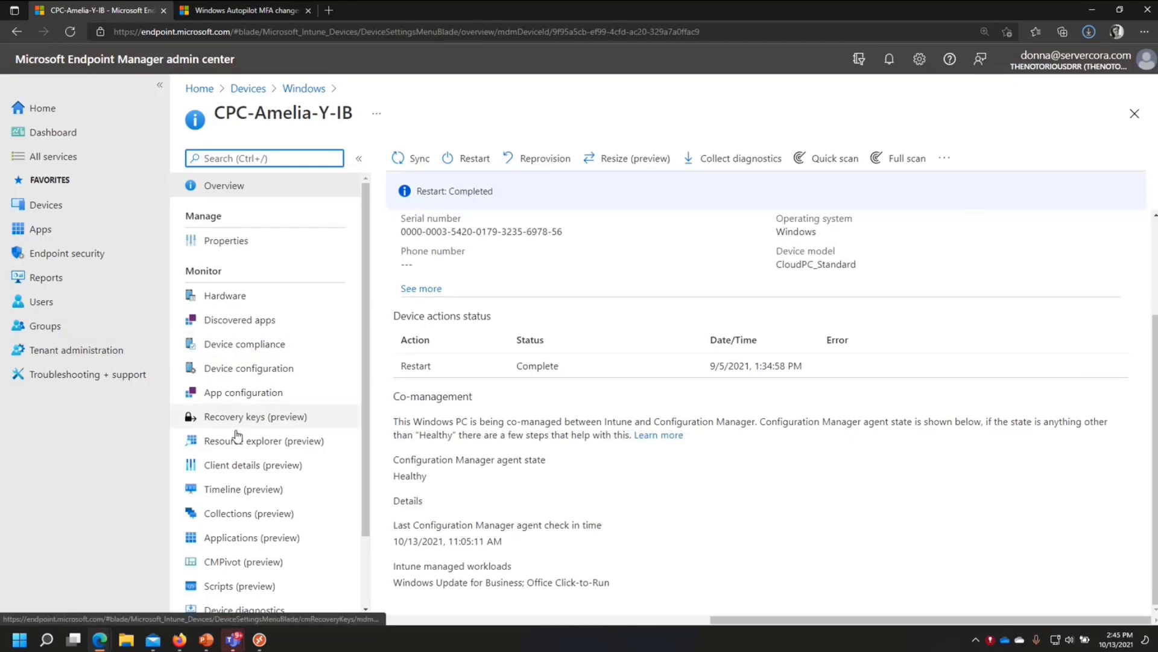
Open Endpoint analytics under Reports, showing a score of 77 against baseline 50.
left_click(55, 276)
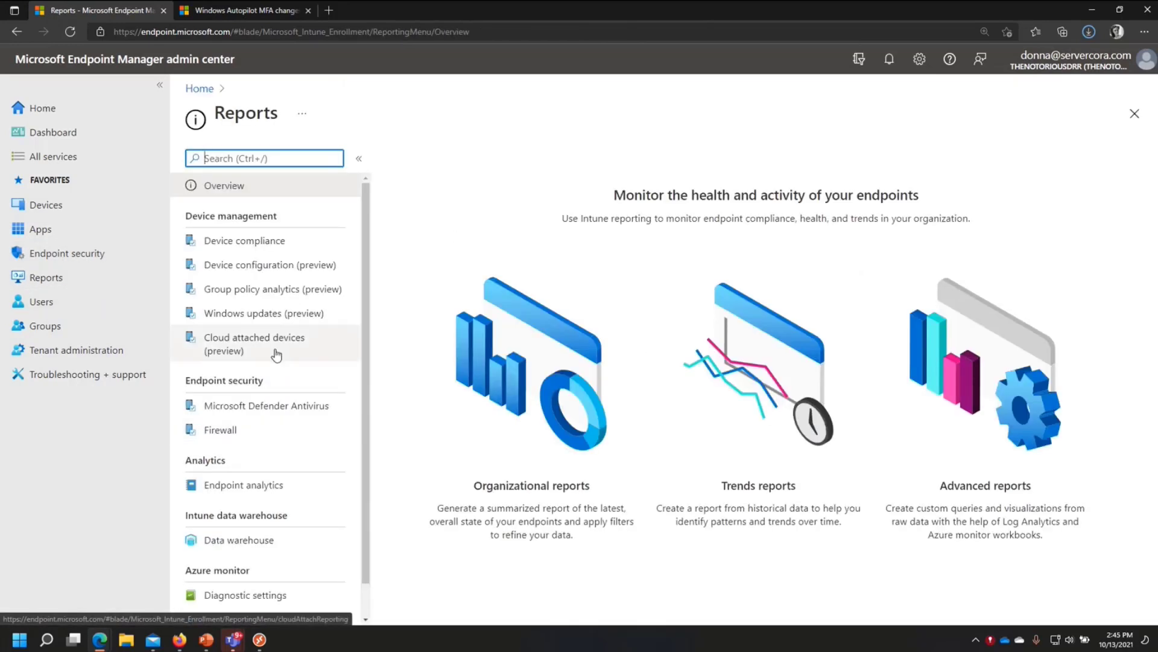
scroll(259, 374, "down", 1)
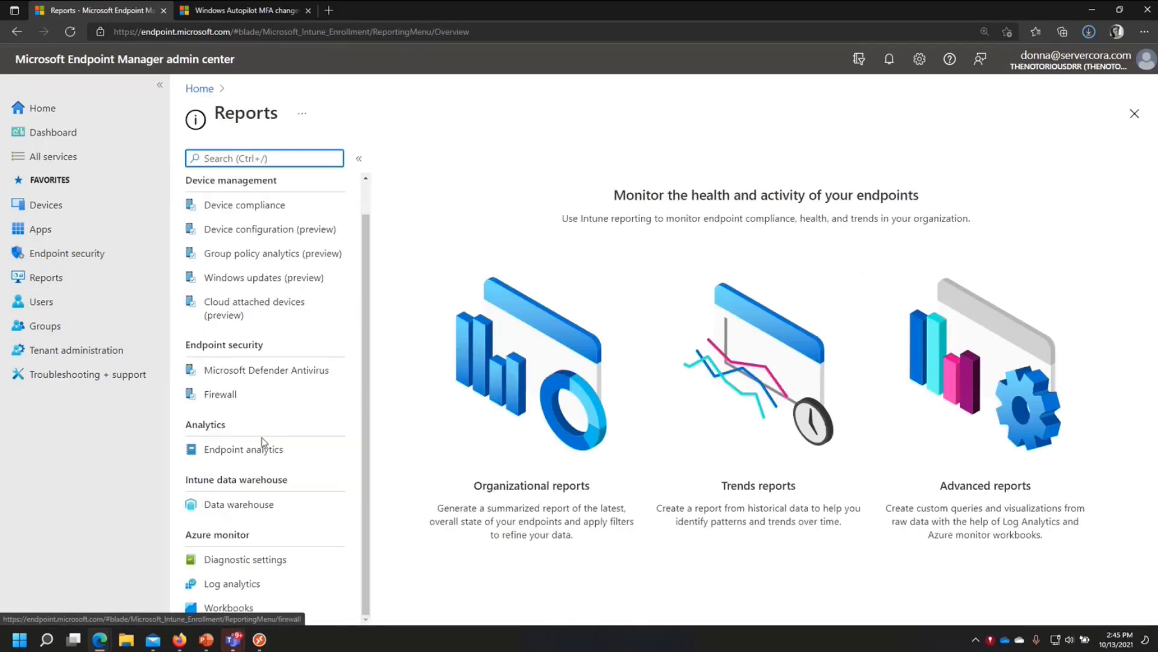
left_click(247, 450)
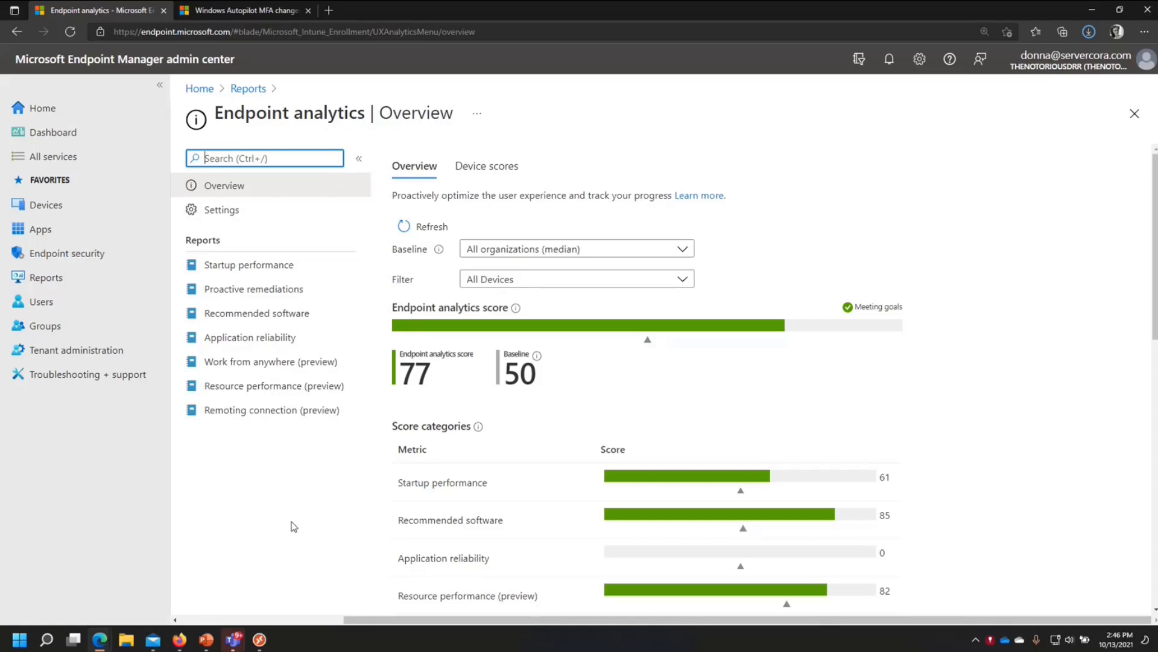
Open the Work from anywhere report and scroll through its score of 76 versus baseline 51.
left_click(277, 368)
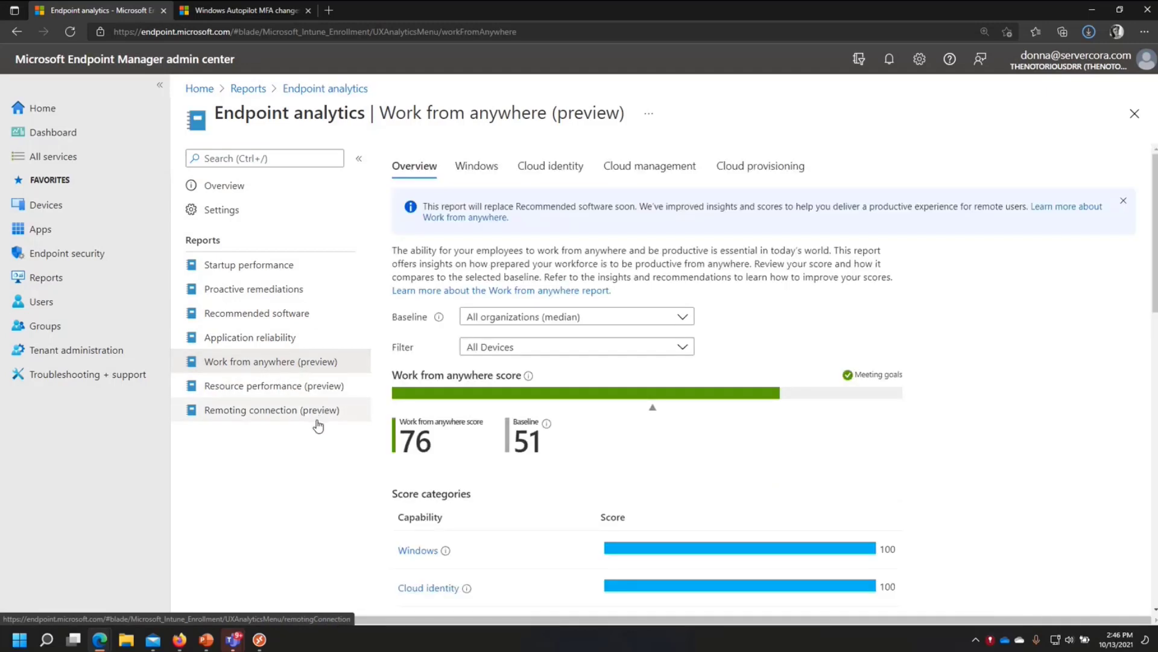
scroll(754, 296, "down", 1)
scroll(756, 306, "down", 1)
scroll(757, 306, "up", 2)
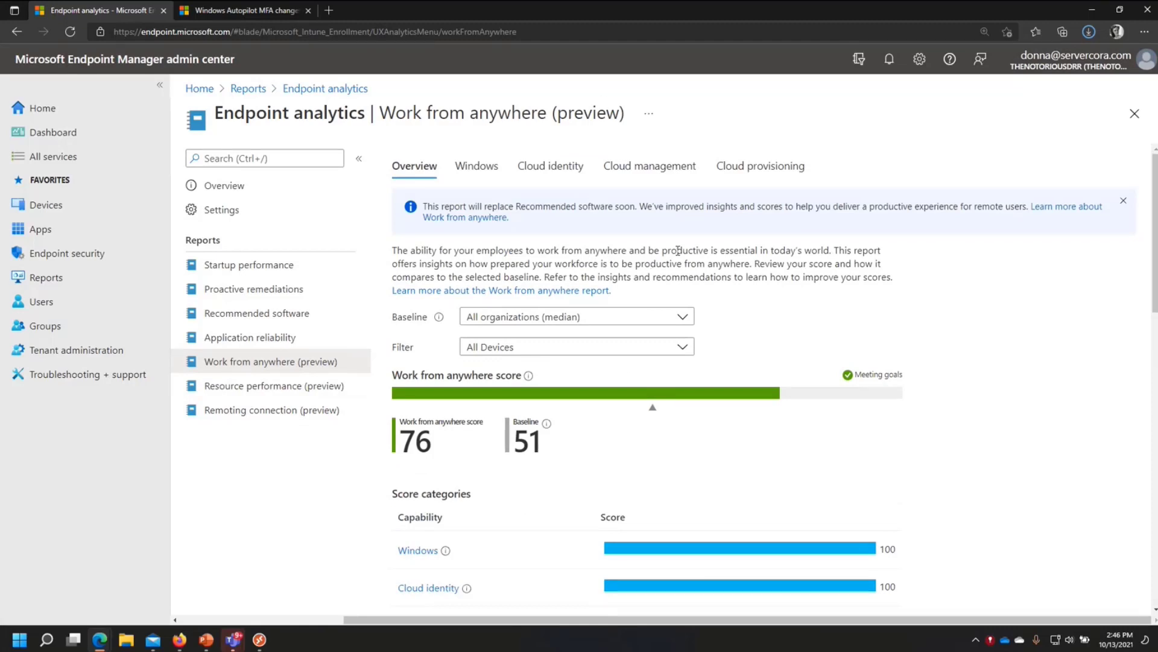
scroll(758, 335, "down", 1)
mouse_move(759, 333)
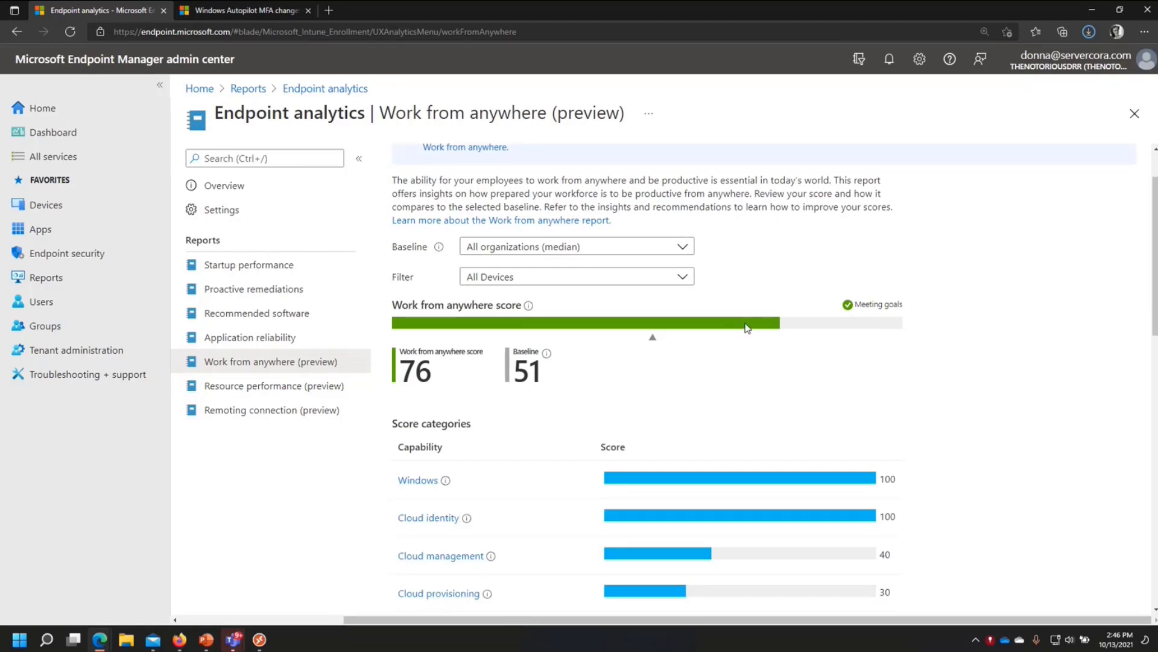
scroll(770, 305, "up", 1)
Step through the Cloud identity, Cloud management and Cloud provisioning device lists.
left_click(552, 165)
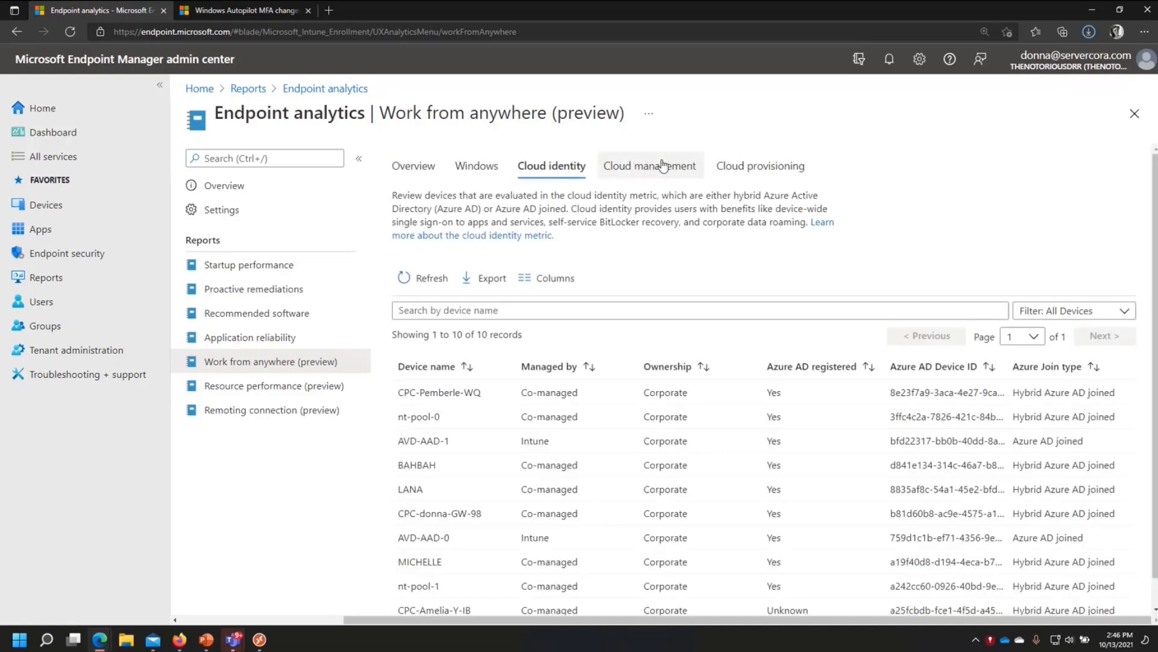
left_click(662, 166)
left_click(760, 165)
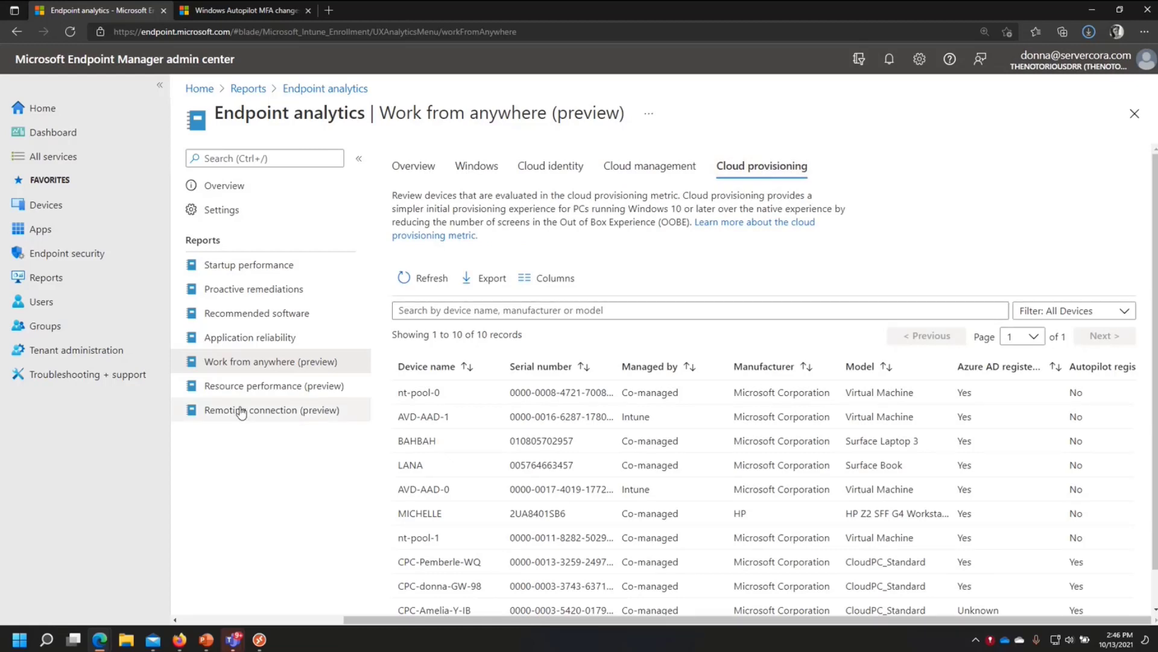
Open the Resource performance report, after a brief detour to Remoting connection.
left_click(262, 399)
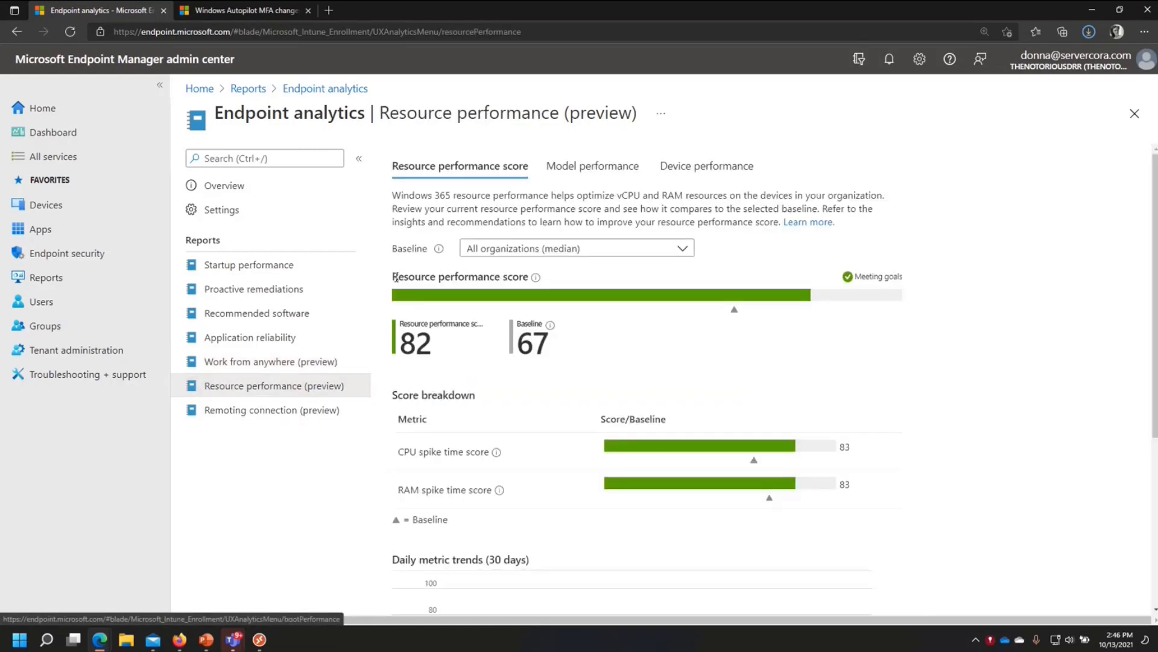
left_click(335, 414)
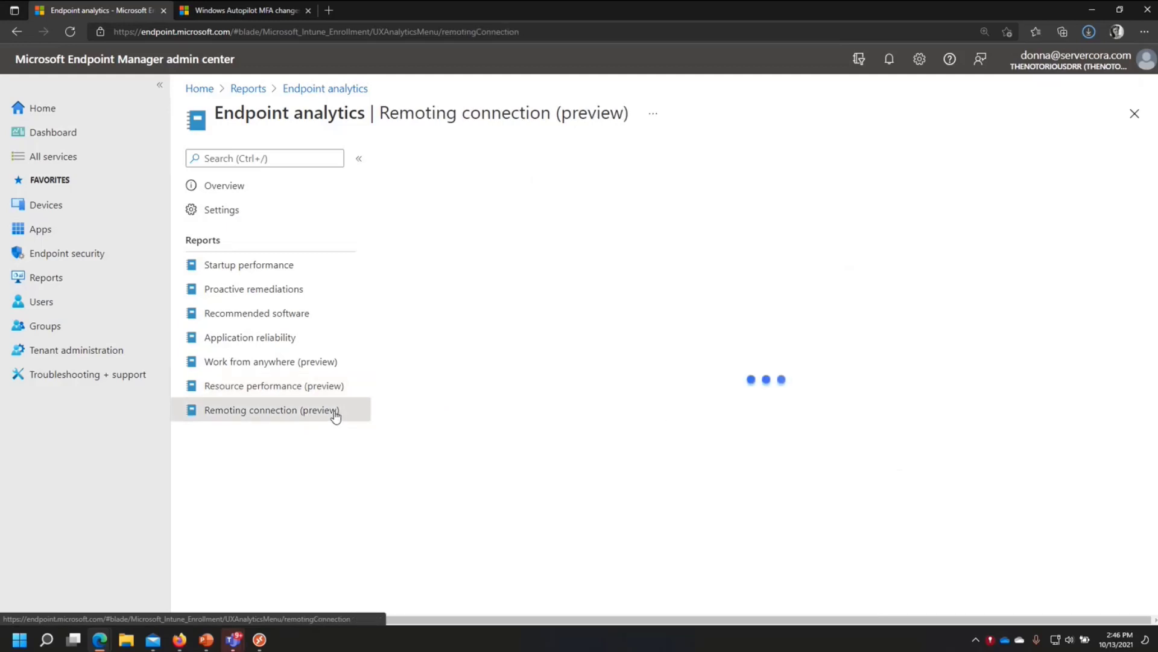
left_click(293, 392)
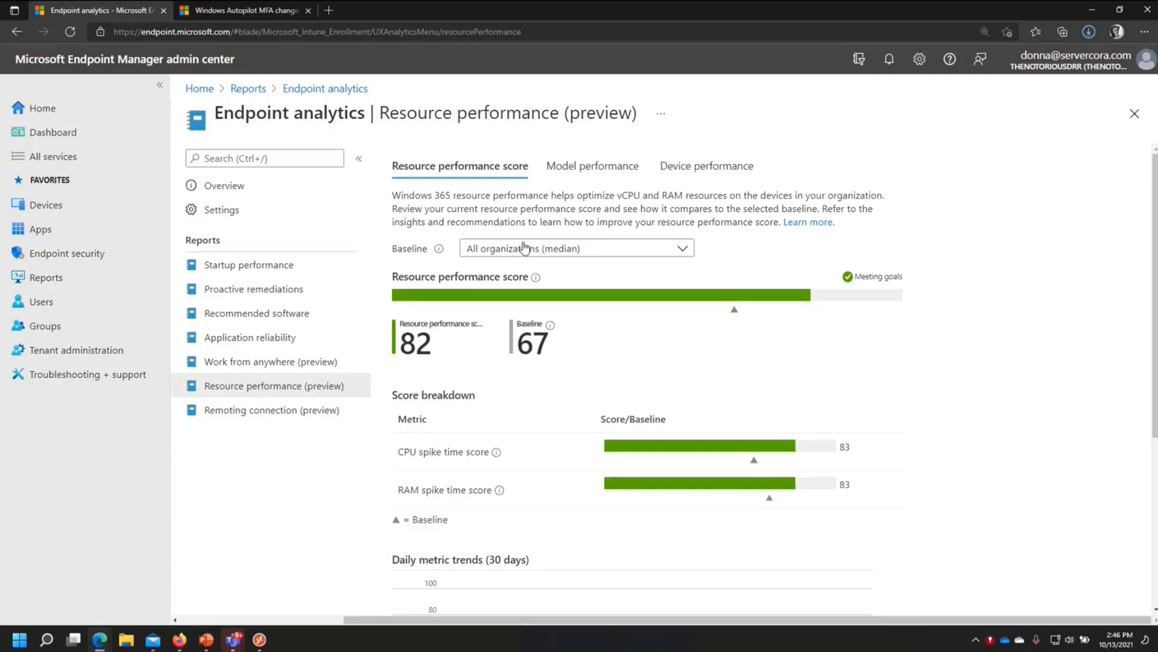
Read the score of 82 versus baseline 67, then view the Model and Device performance tabs.
left_click_drag(394, 194, 652, 208)
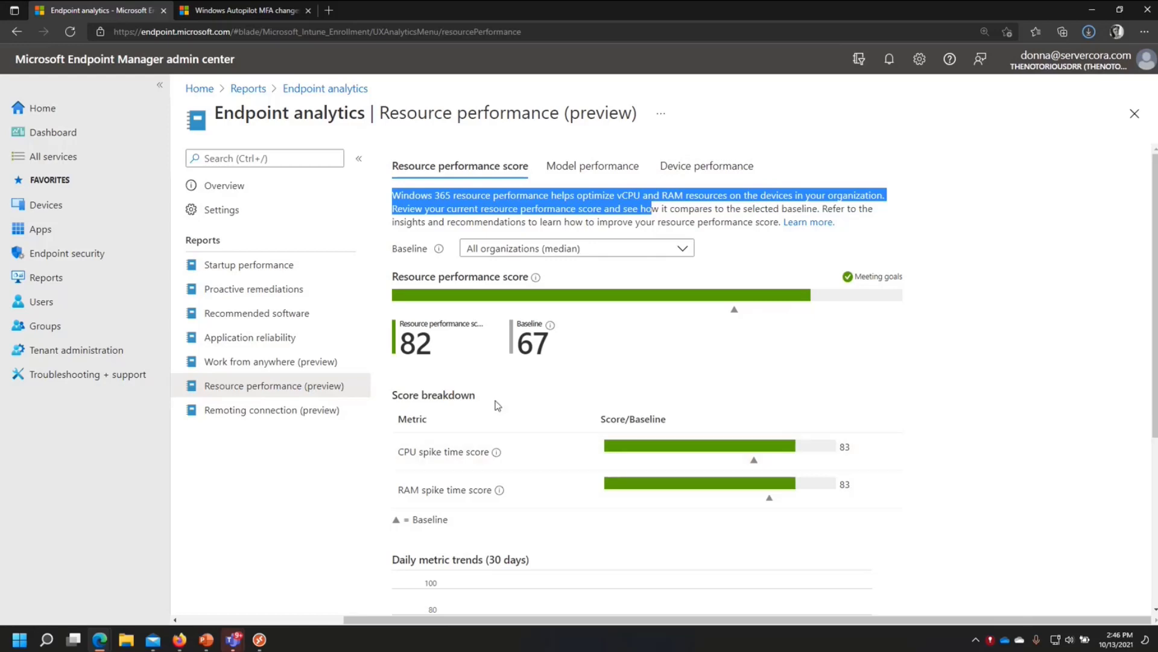
scroll(513, 428, "down", 1)
scroll(516, 429, "down", 2)
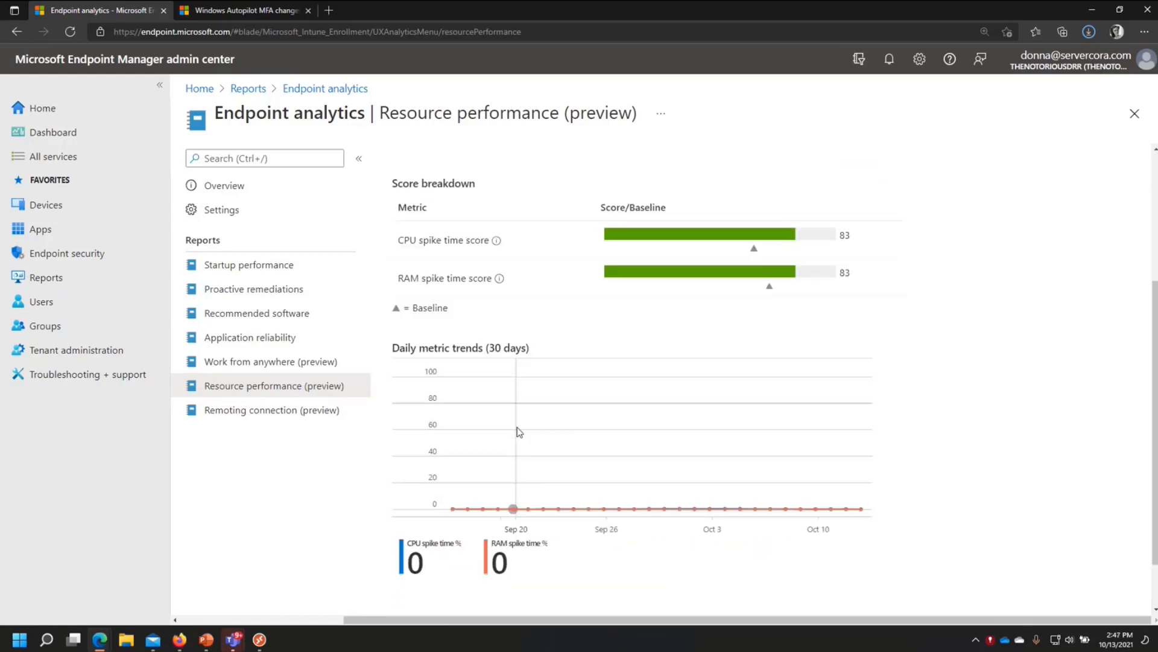
scroll(504, 421, "down", 1)
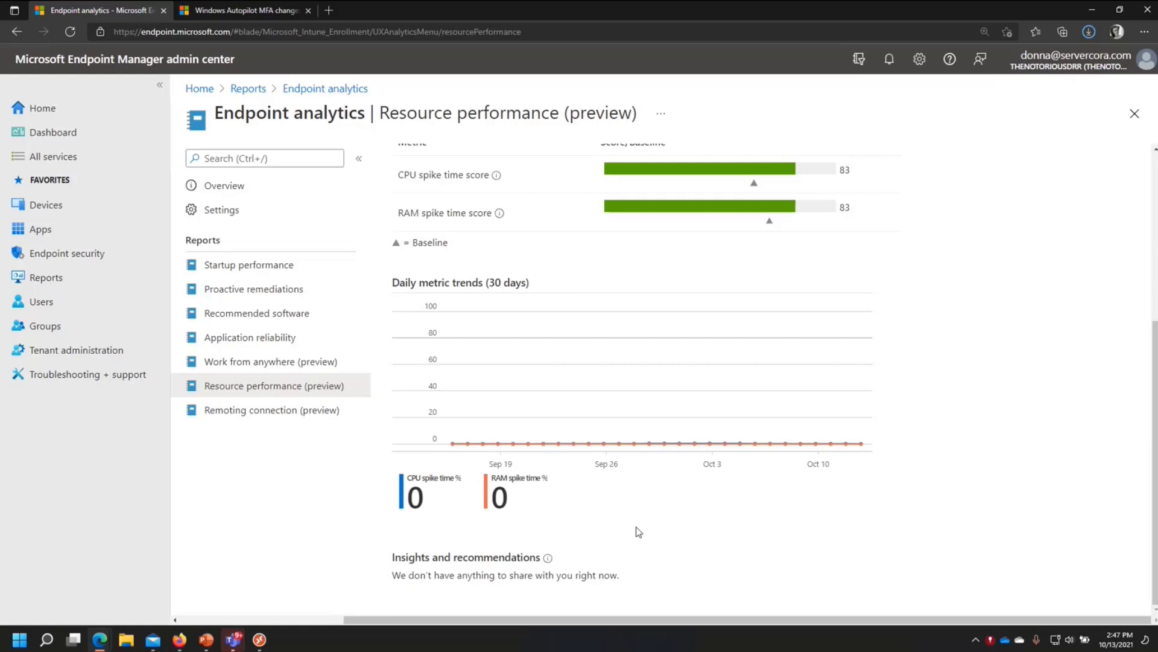
scroll(737, 256, "up", 5)
left_click_drag(651, 208, 571, 187)
left_click(606, 165)
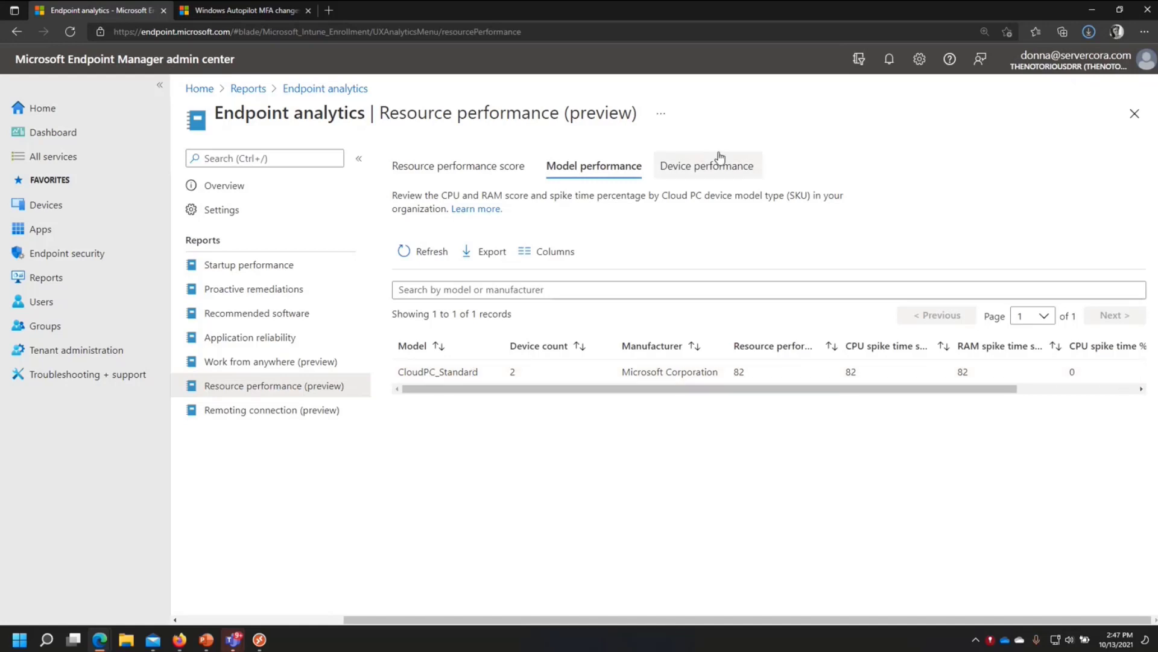
left_click(723, 169)
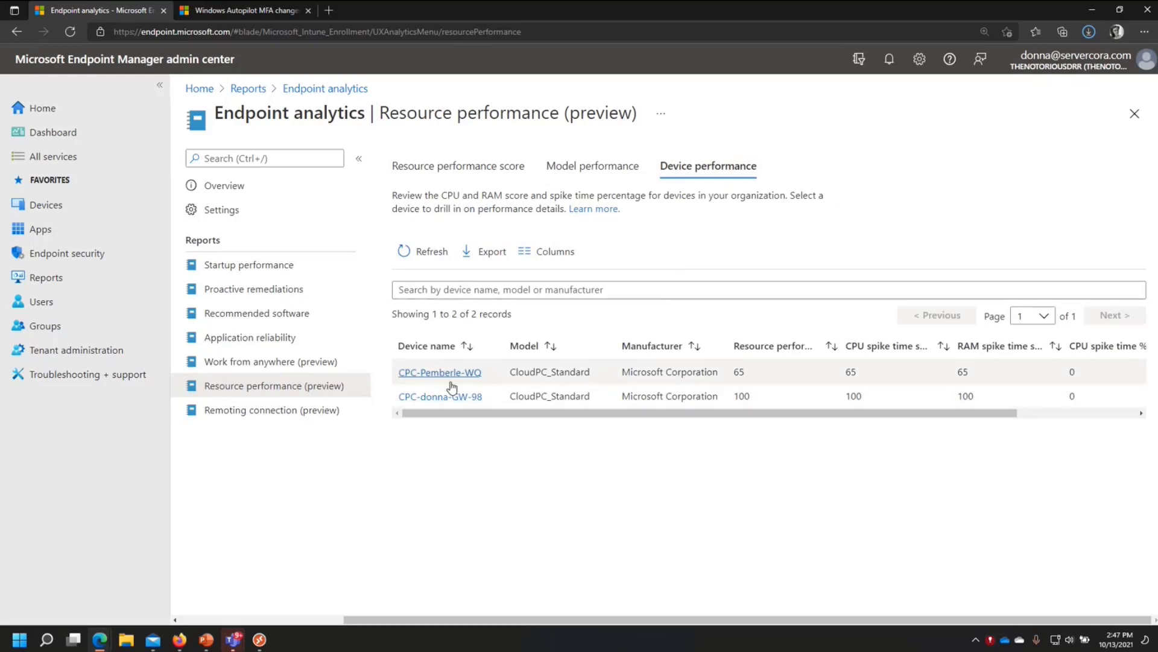
Review the Remoting connection chart, then its per-model and per-device views showing 89 ms round trip.
left_click(271, 412)
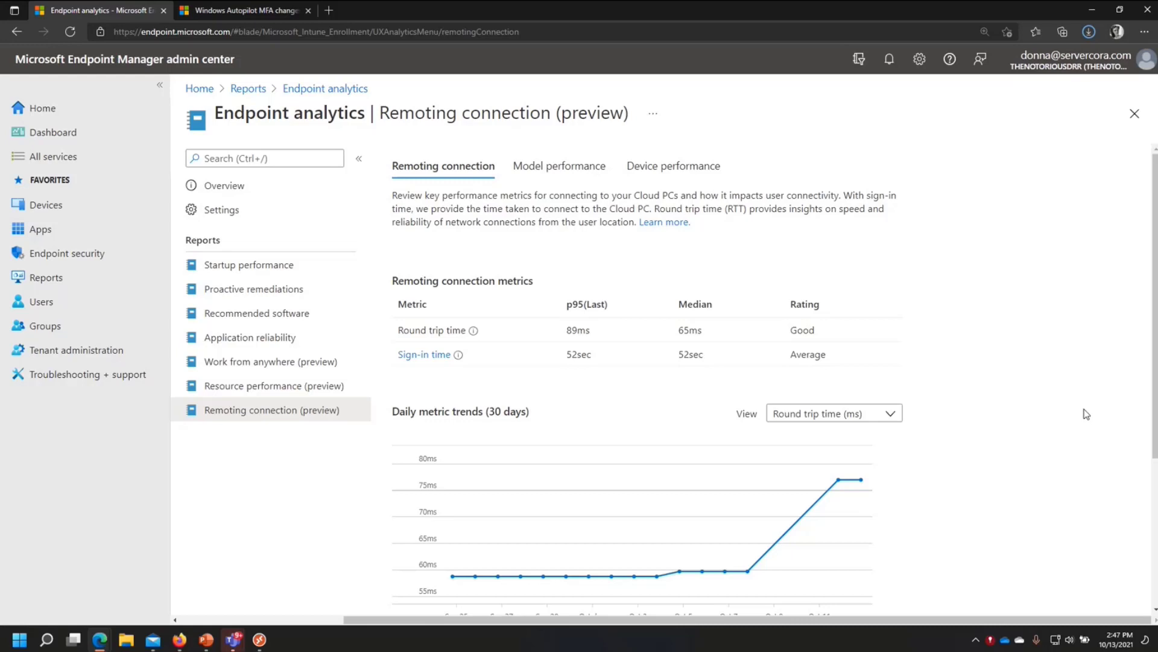
scroll(854, 378, "down", 2)
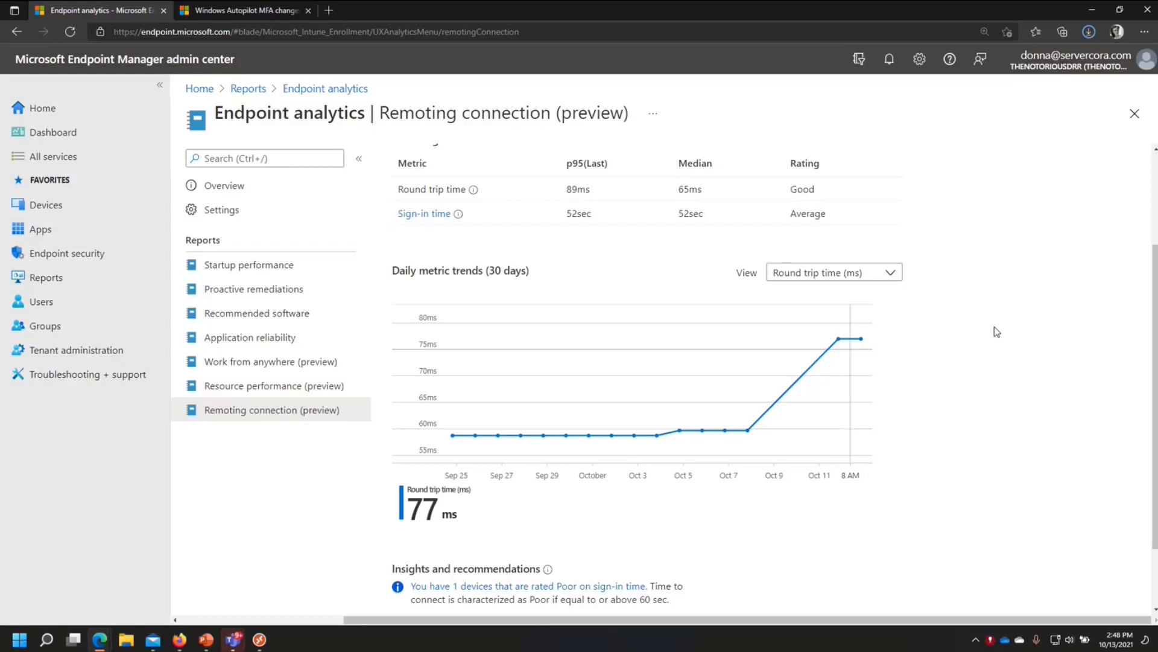
scroll(766, 286, "up", 2)
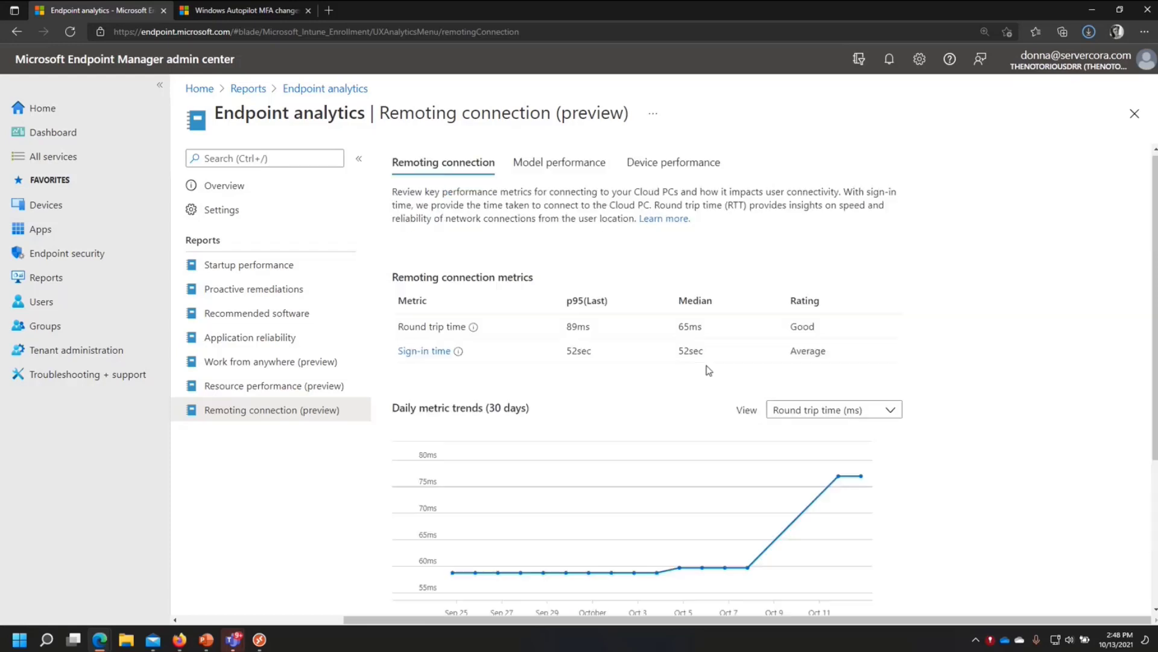
left_click(556, 167)
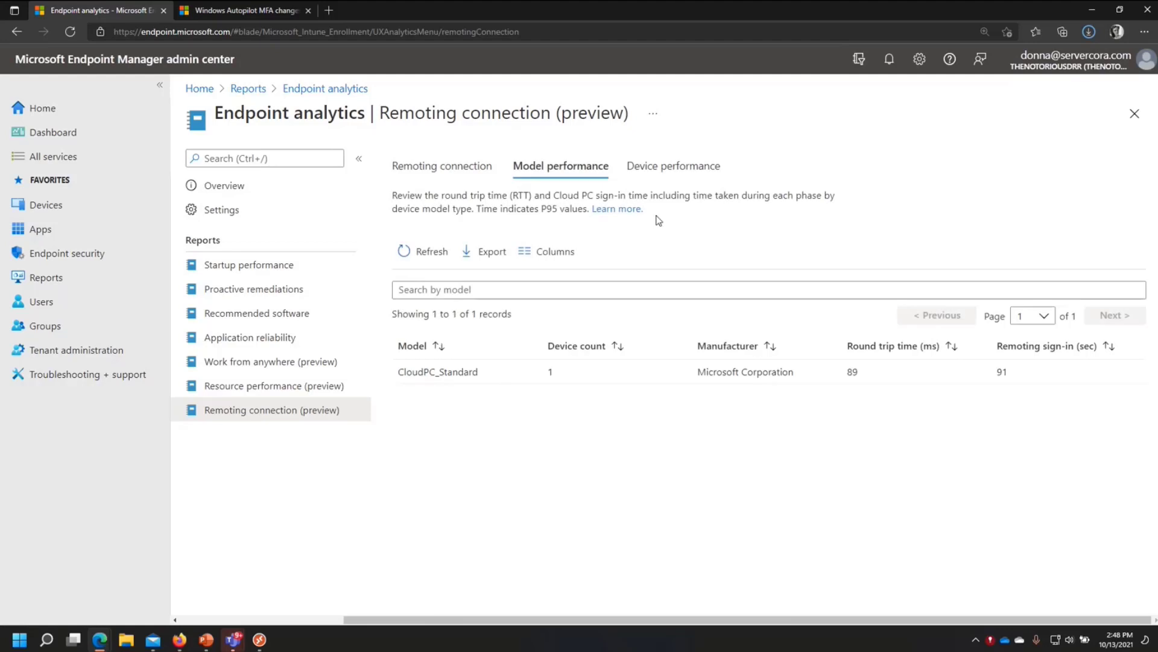
left_click(694, 171)
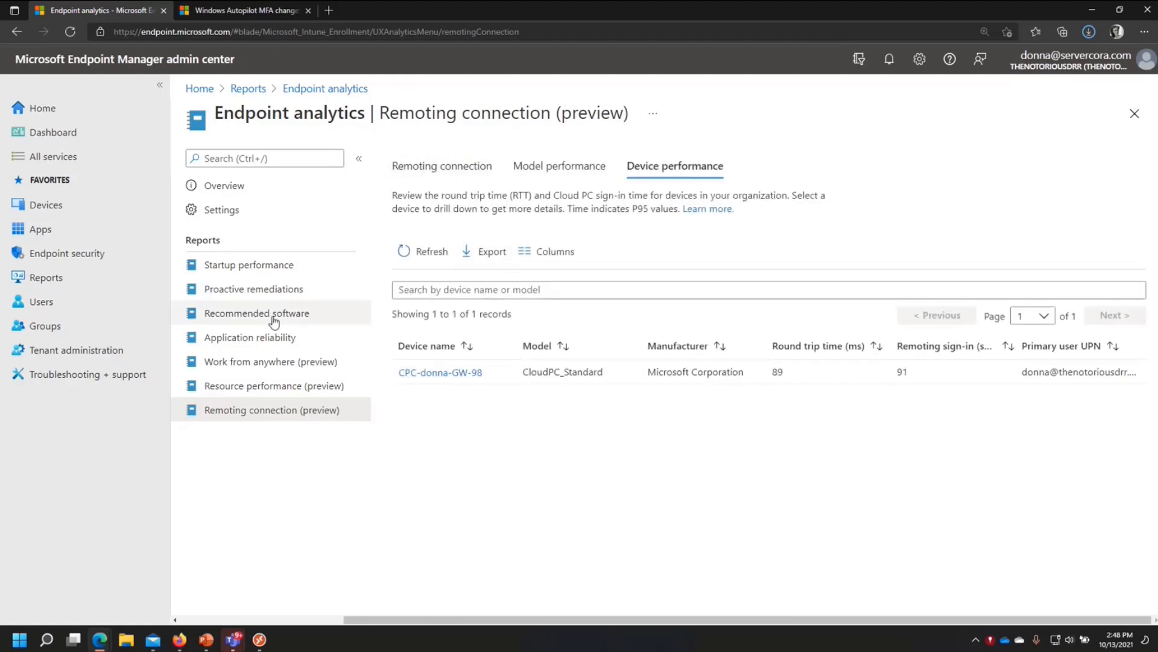
left_click(90, 254)
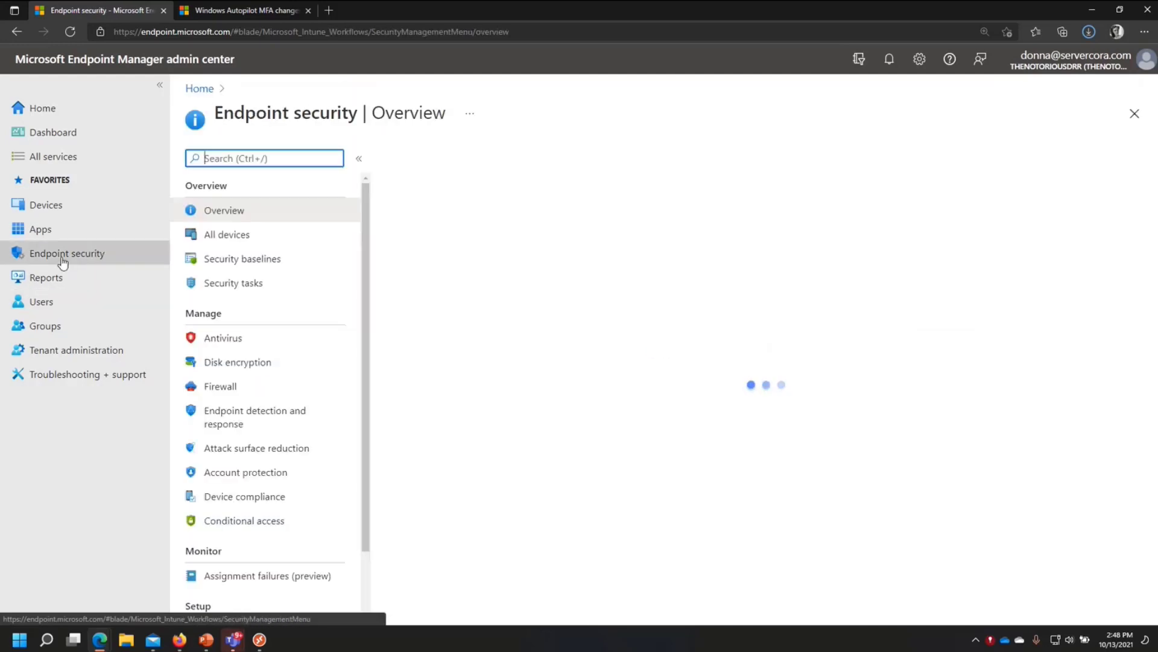
Open the Windows 365 Security Baseline profiles and cancel a new profile without saving.
left_click(244, 259)
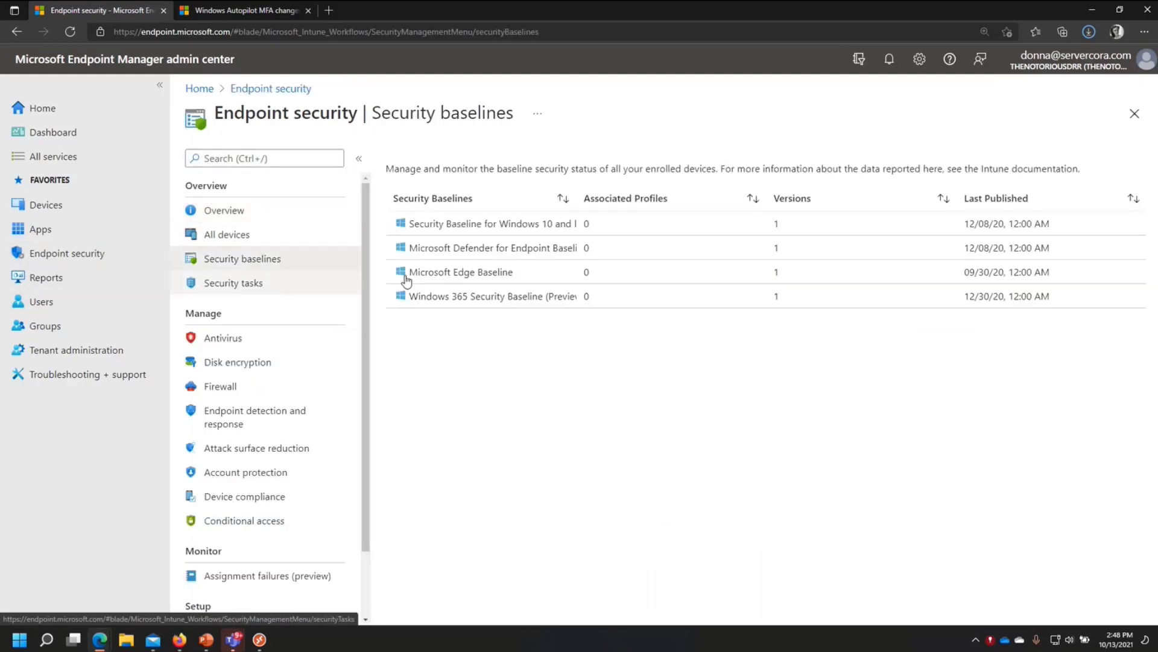
left_click(524, 309)
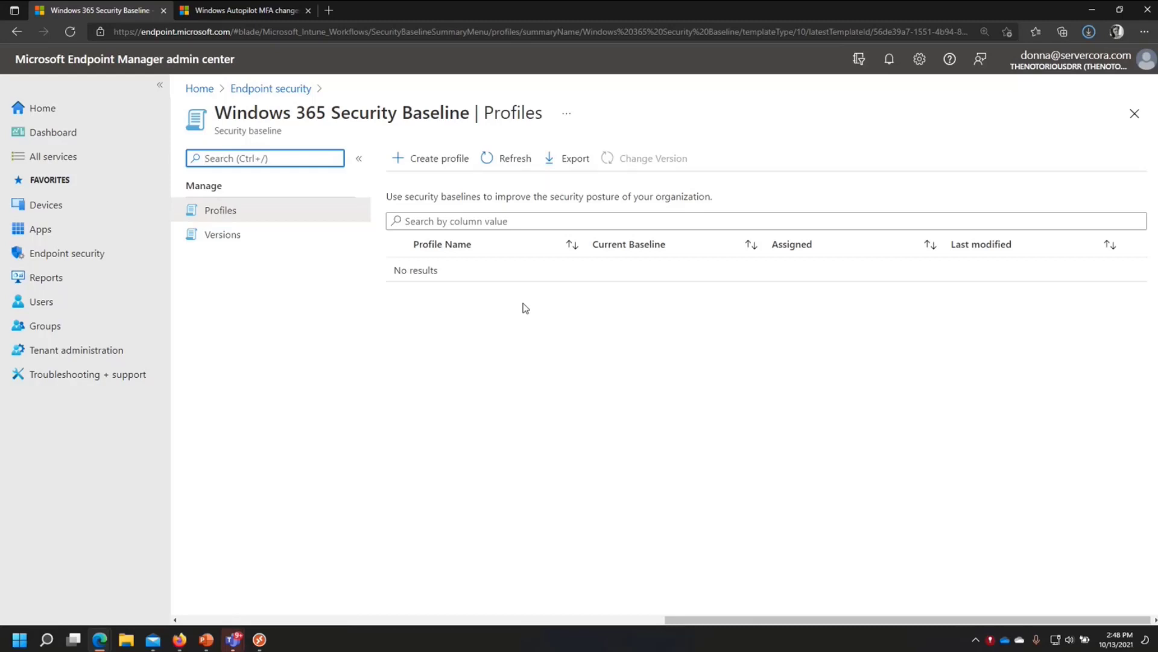
left_click(427, 158)
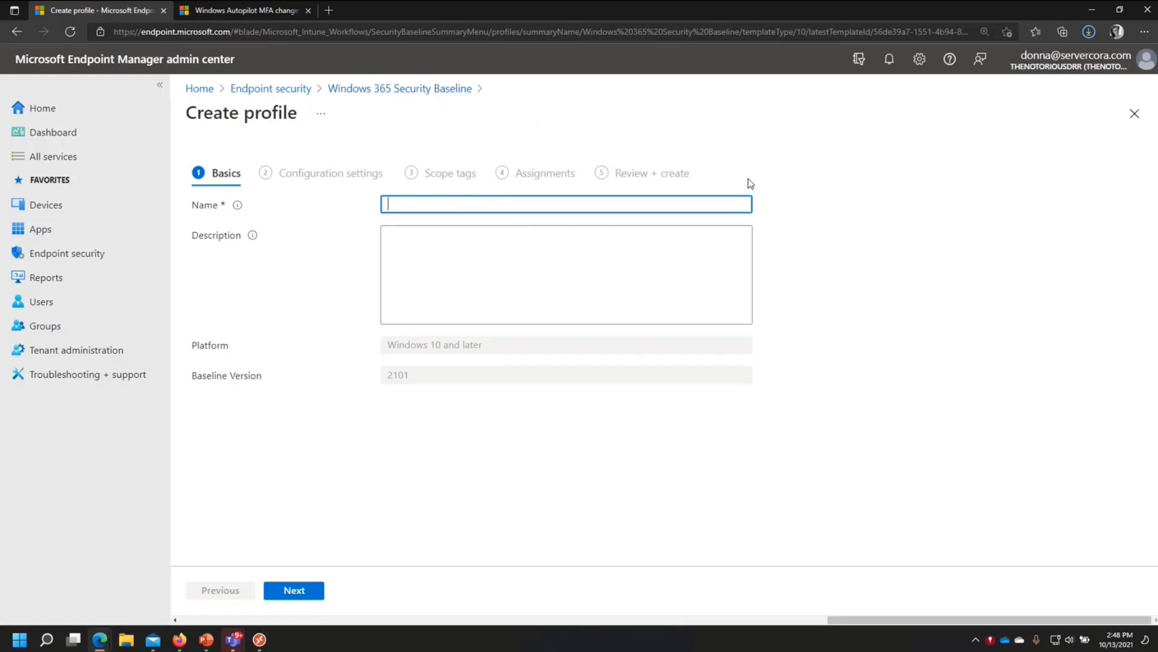
left_click(1134, 113)
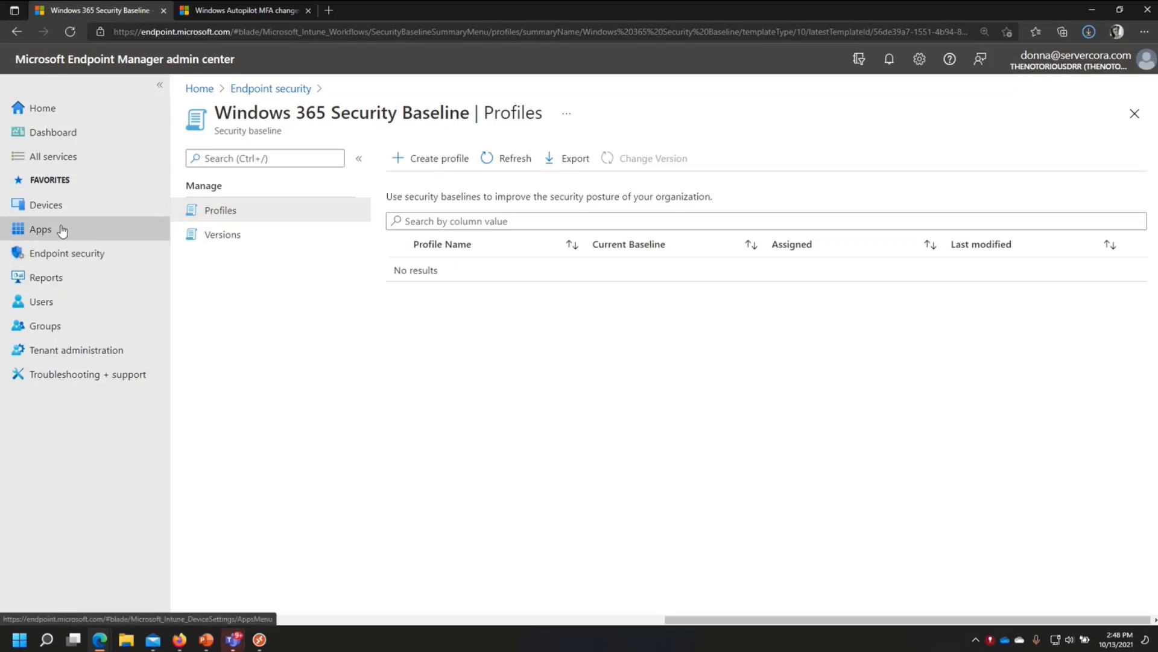
Review the Windows apps list, then return to the Devices overview showing 13 enrolled devices.
left_click(61, 230)
left_click(239, 294)
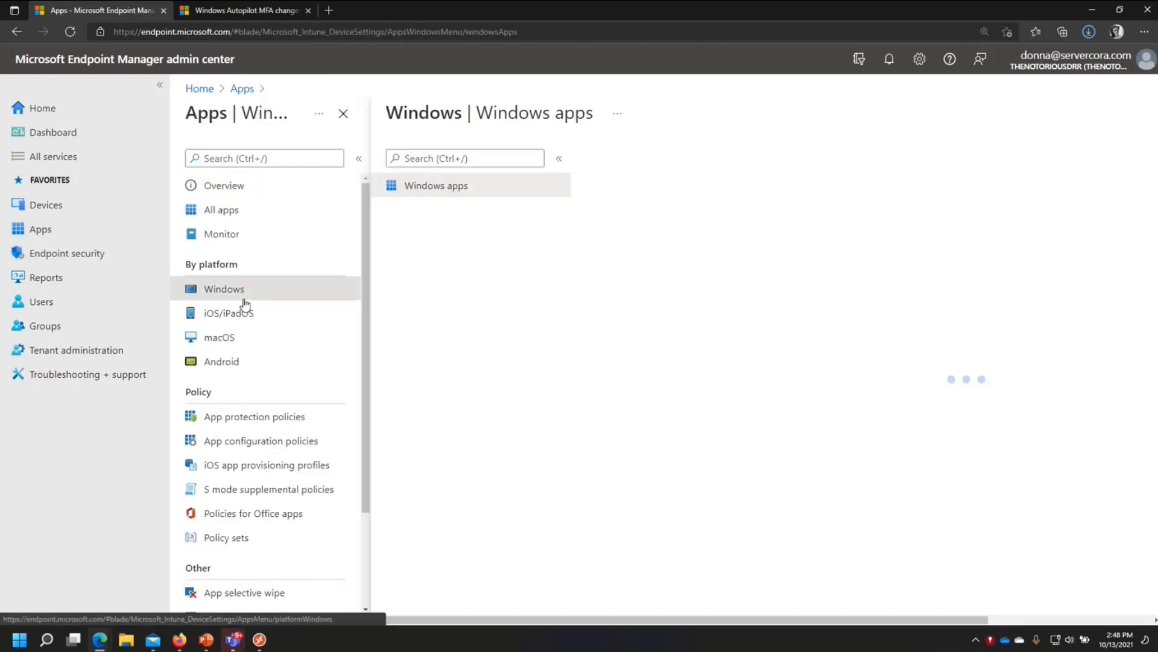
scroll(628, 370, "down", 2)
scroll(641, 479, "up", 2)
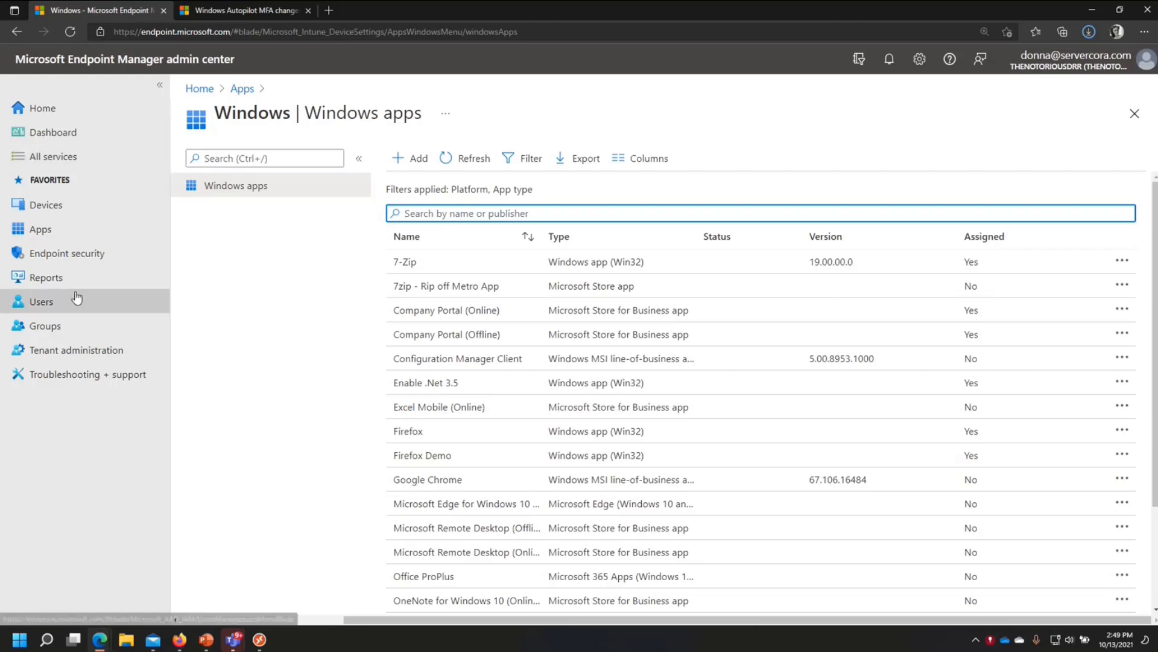
left_click(62, 211)
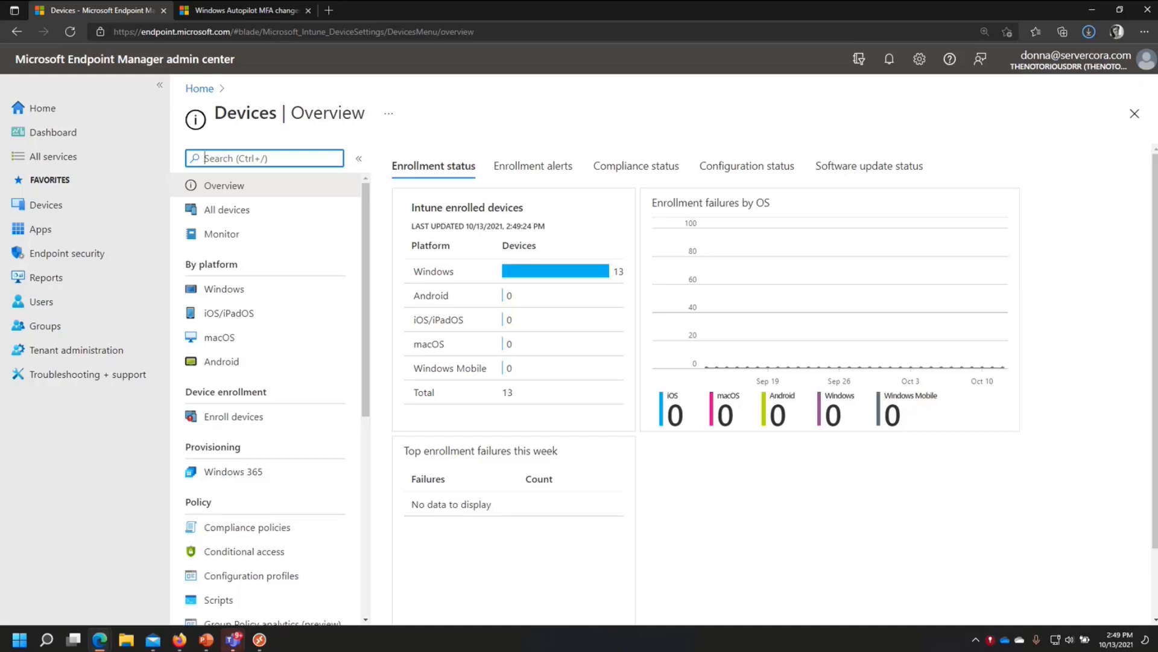
Bring the Windows 365 Interactive Demo browser window to the front and maximize it.
scroll(352, 545, "down", 2)
scroll(357, 464, "up", 2)
left_click(100, 641)
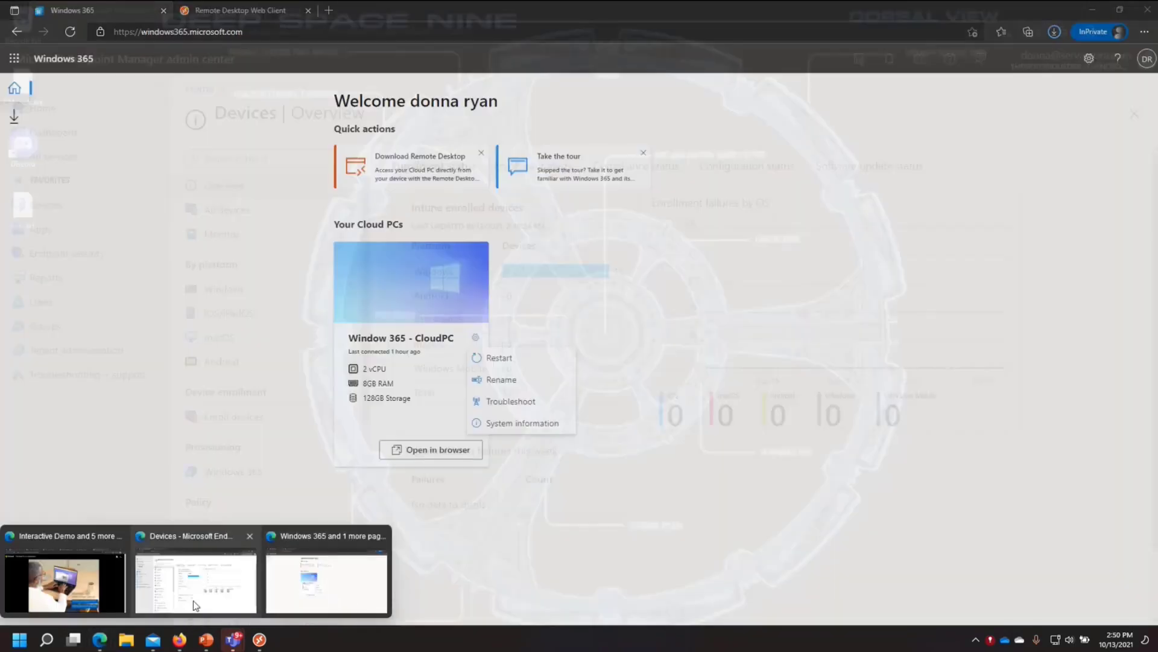
left_click(194, 599)
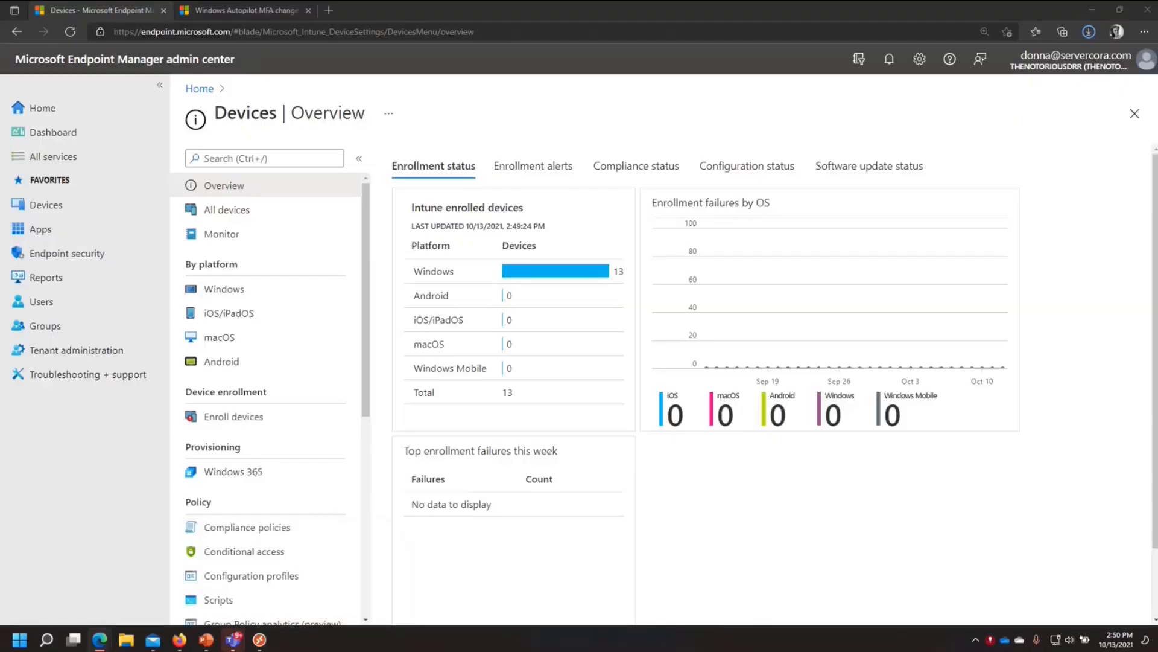
left_click_drag(878, 26, 835, 1)
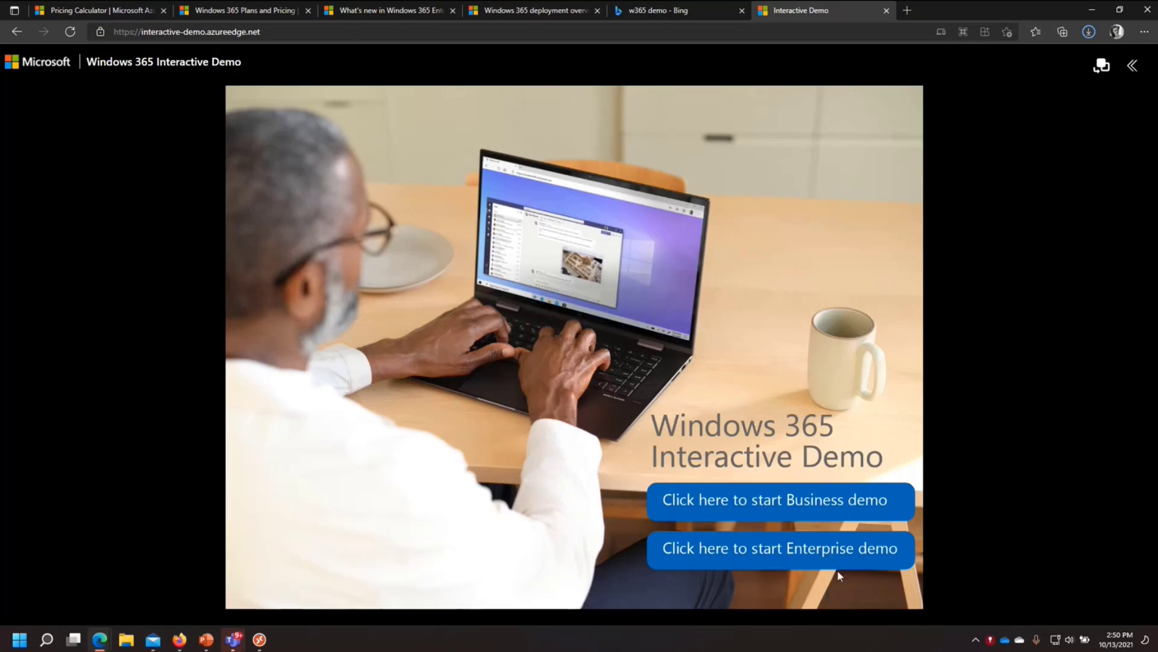
left_click(814, 549)
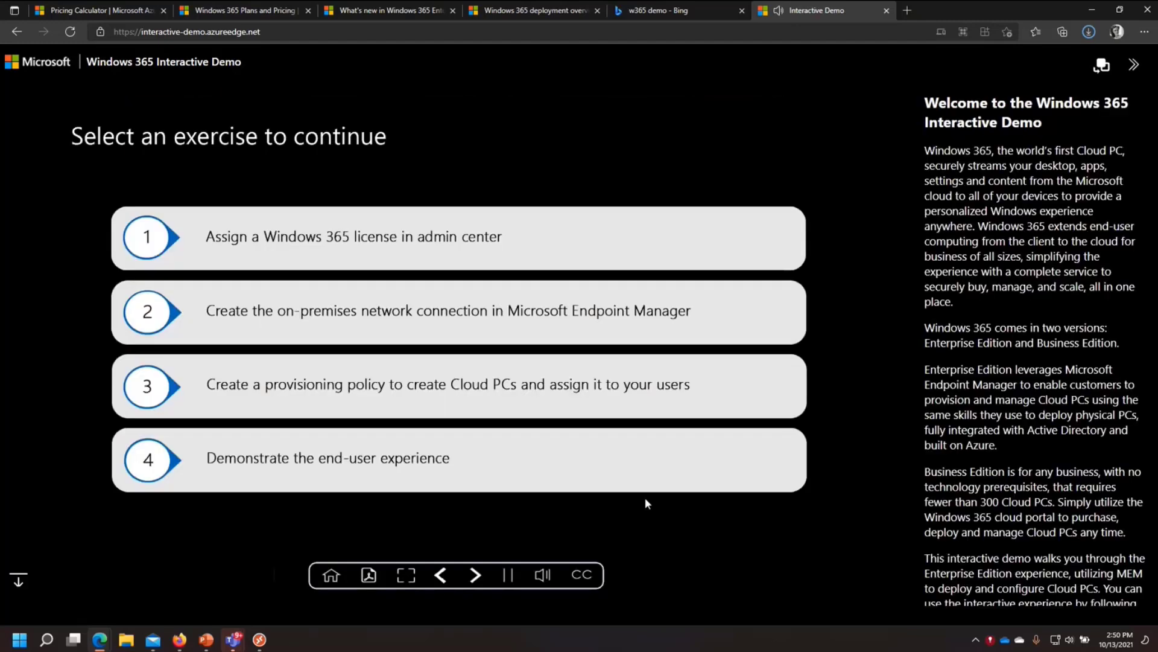
left_click(886, 10)
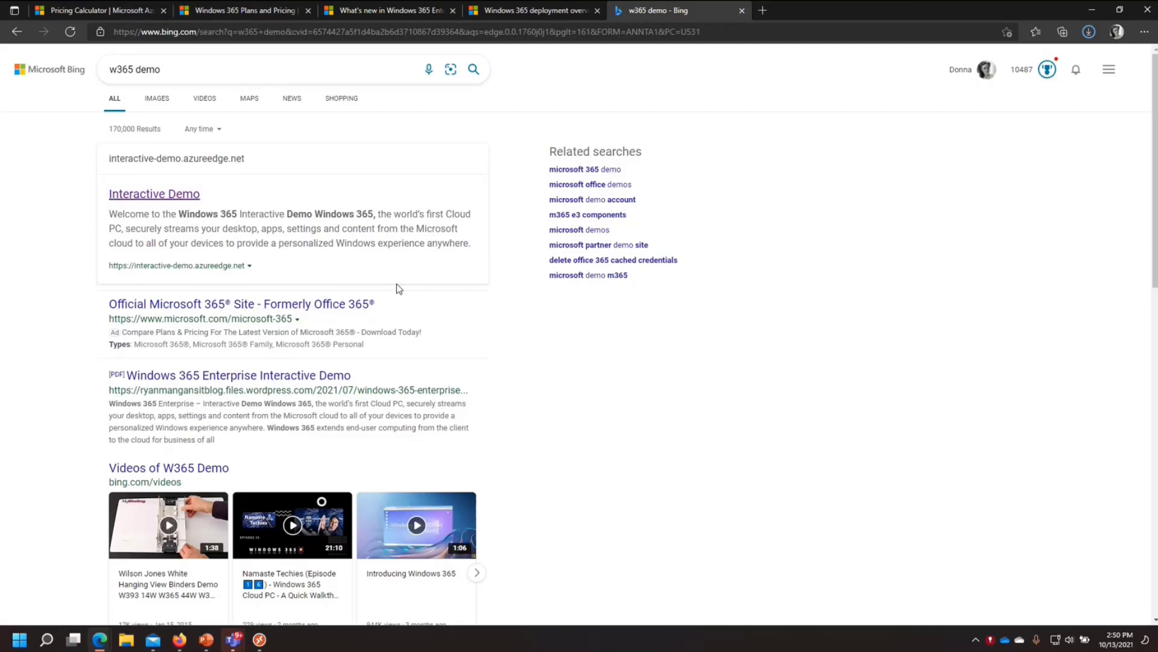
left_click(148, 194)
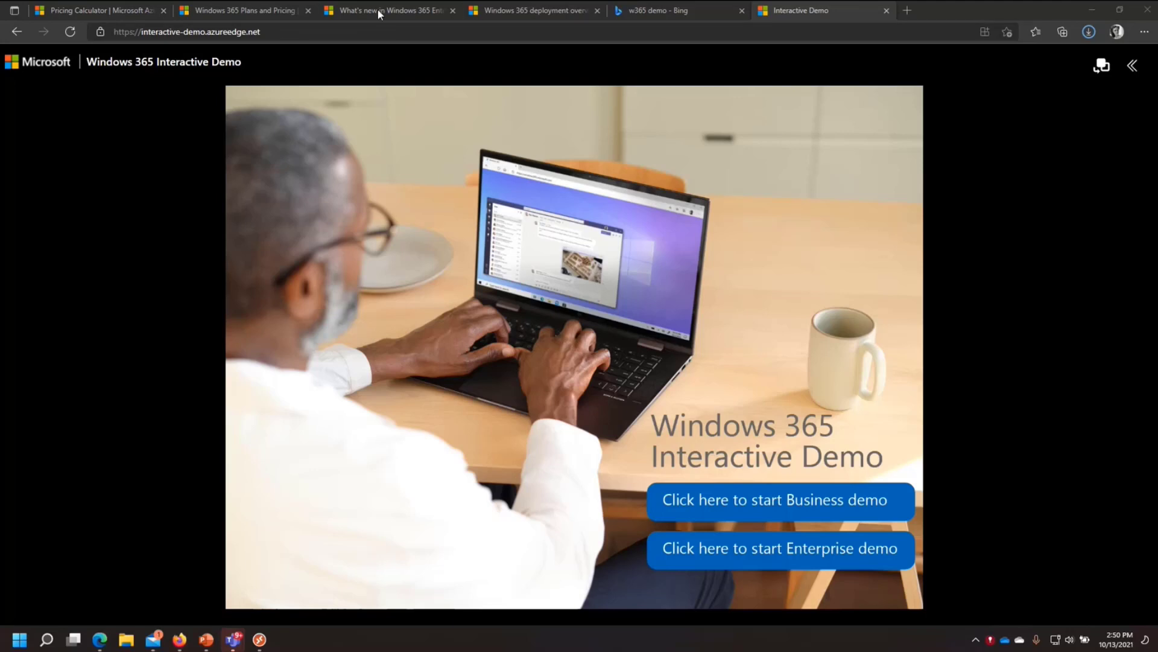
In the Azure Pricing Calculator, highlight the D2s v3 VM's $70.08 monthly cost.
left_click(93, 9)
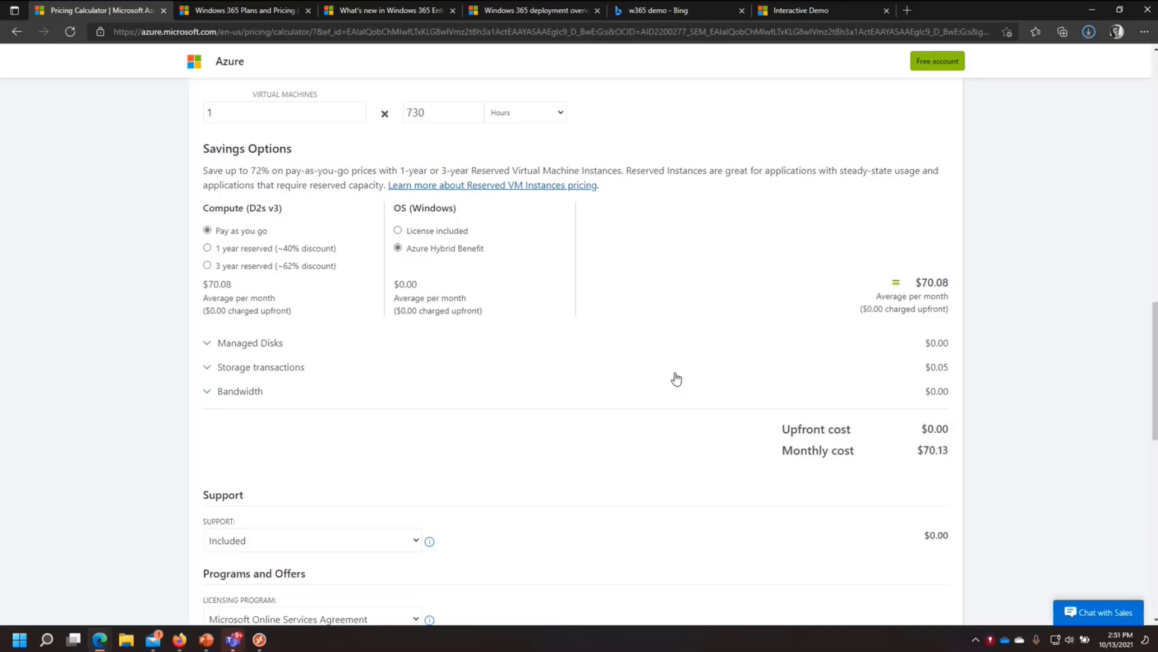
scroll(624, 388, "up", 5)
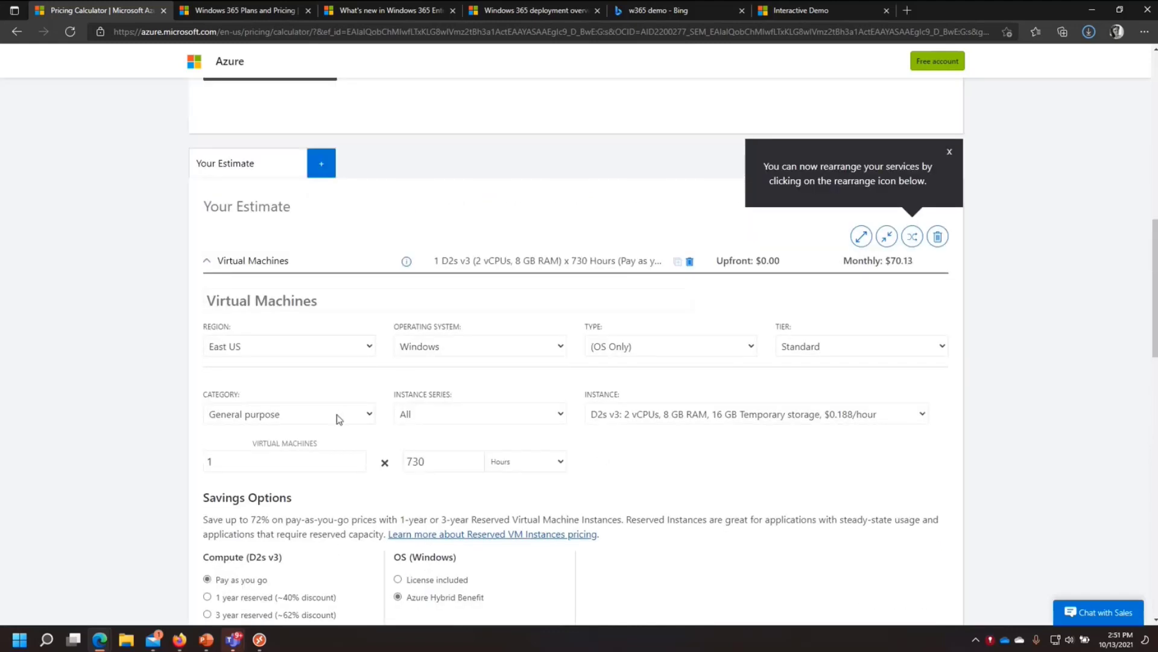
scroll(316, 404, "down", 1)
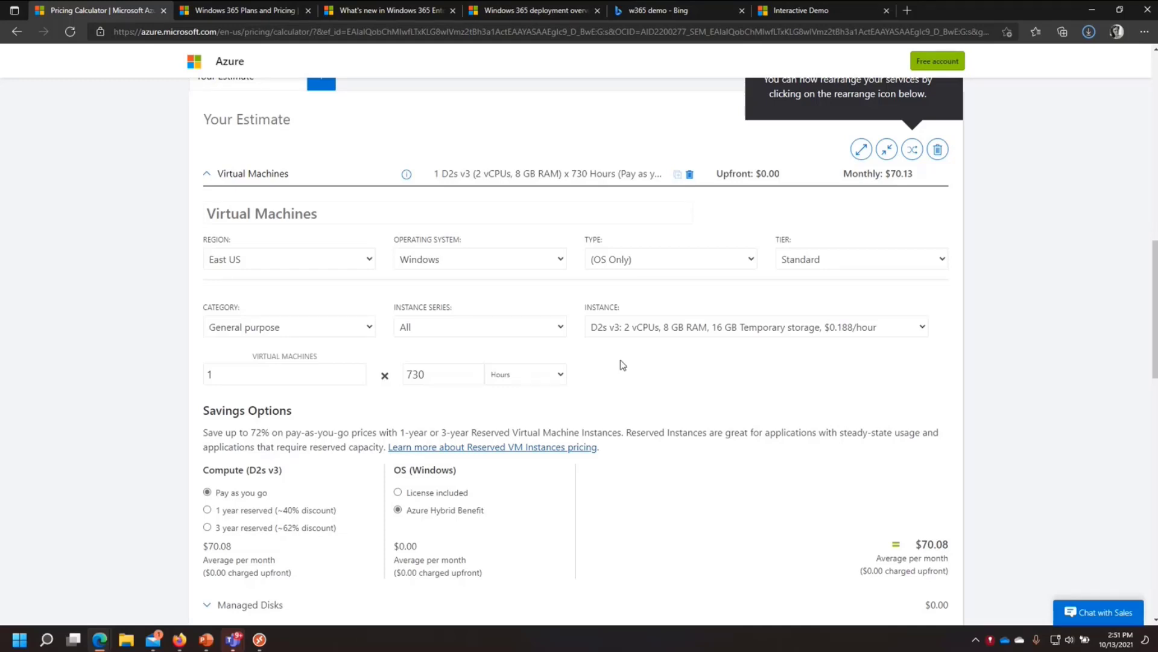
scroll(664, 483, "down", 1)
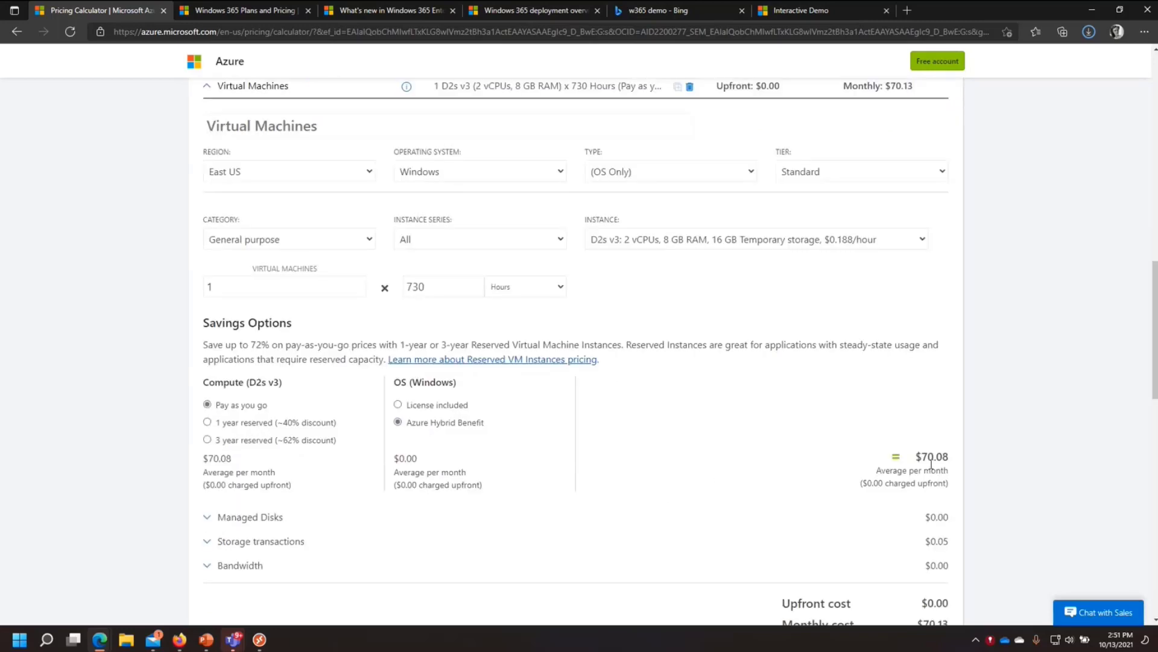
left_click_drag(956, 464, 907, 477)
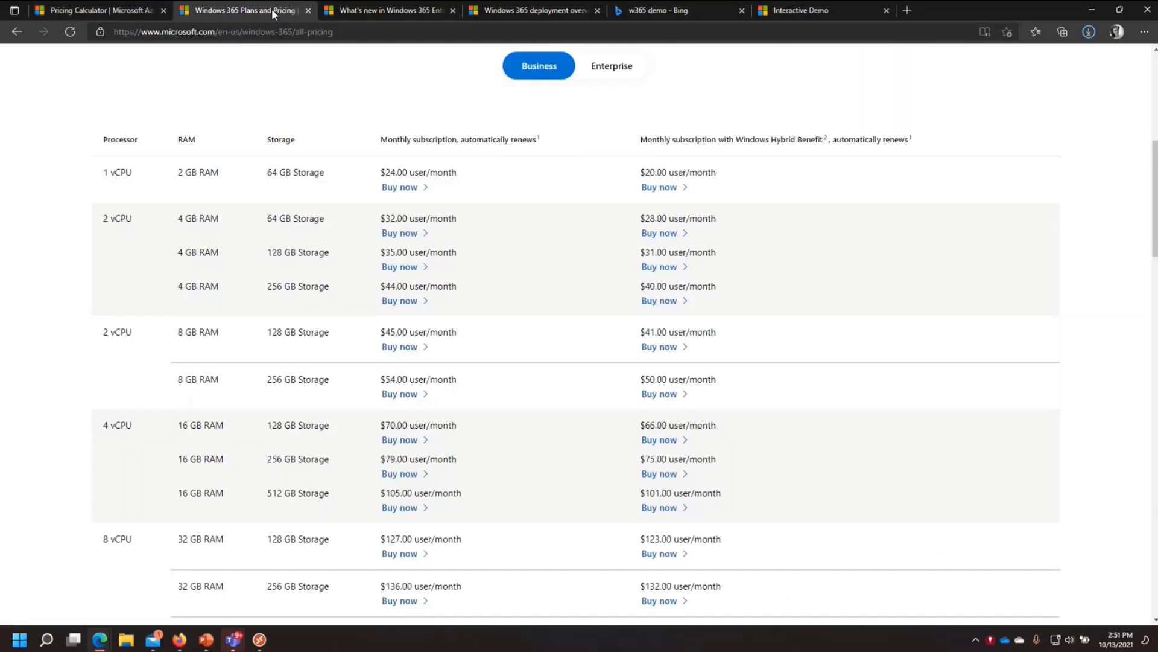
Highlight the 2 vCPU/8 GB/128 GB plan row and its $41.00 and $50.00 user/month prices.
left_click_drag(104, 333, 747, 353)
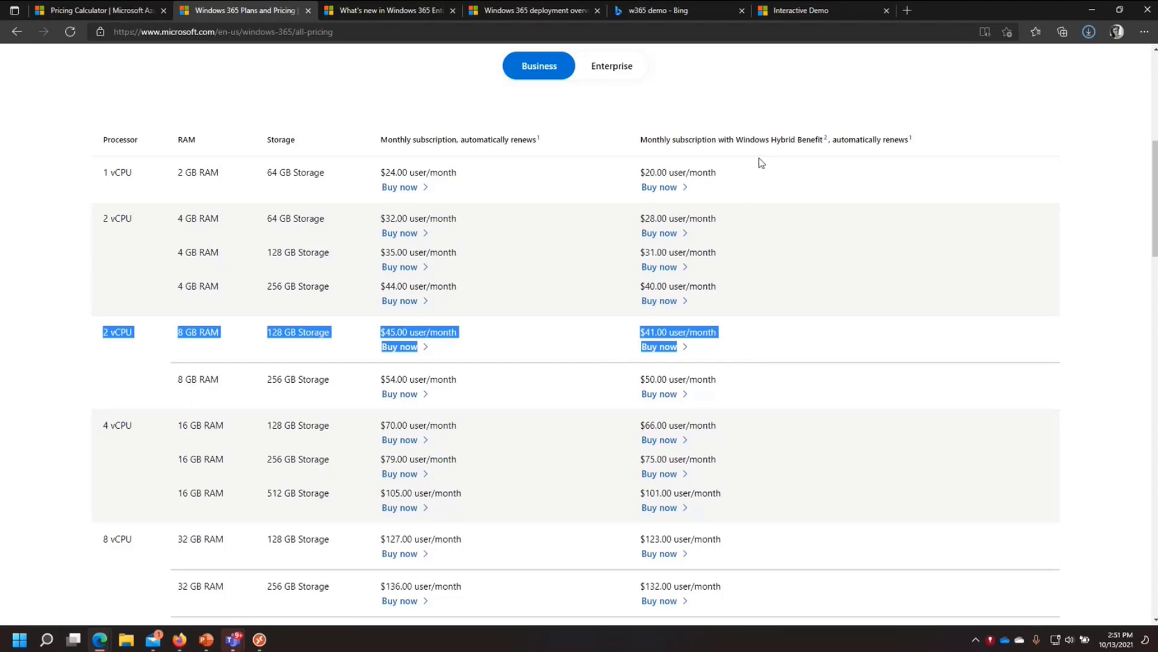
left_click(765, 347)
left_click_drag(630, 331, 761, 338)
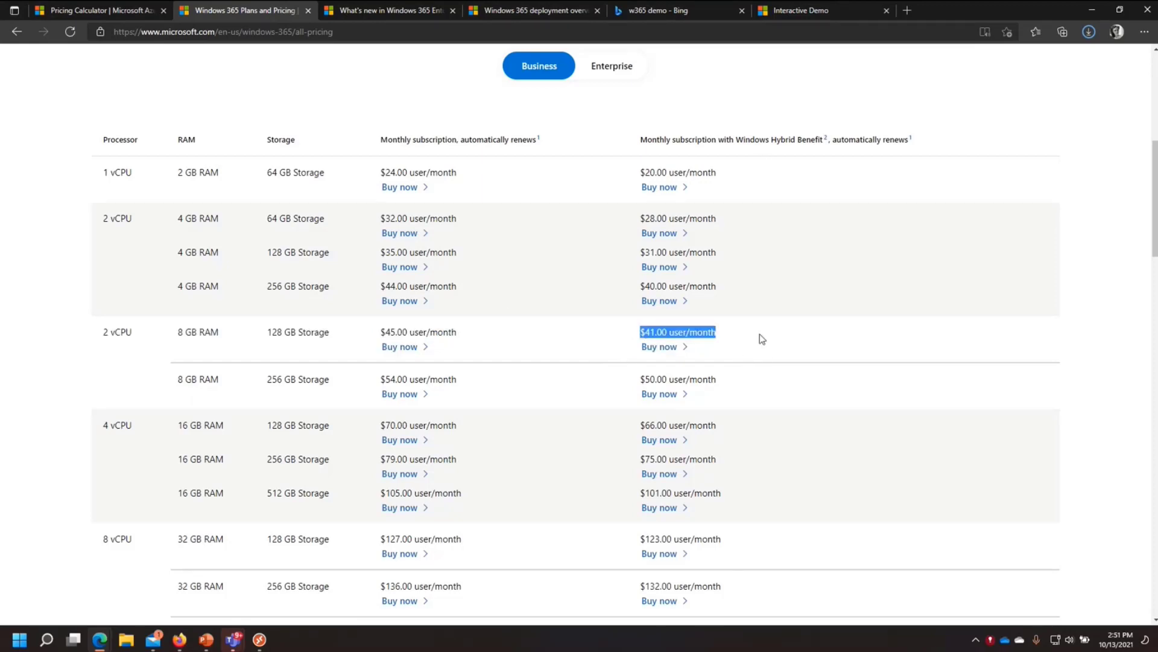
left_click(668, 382)
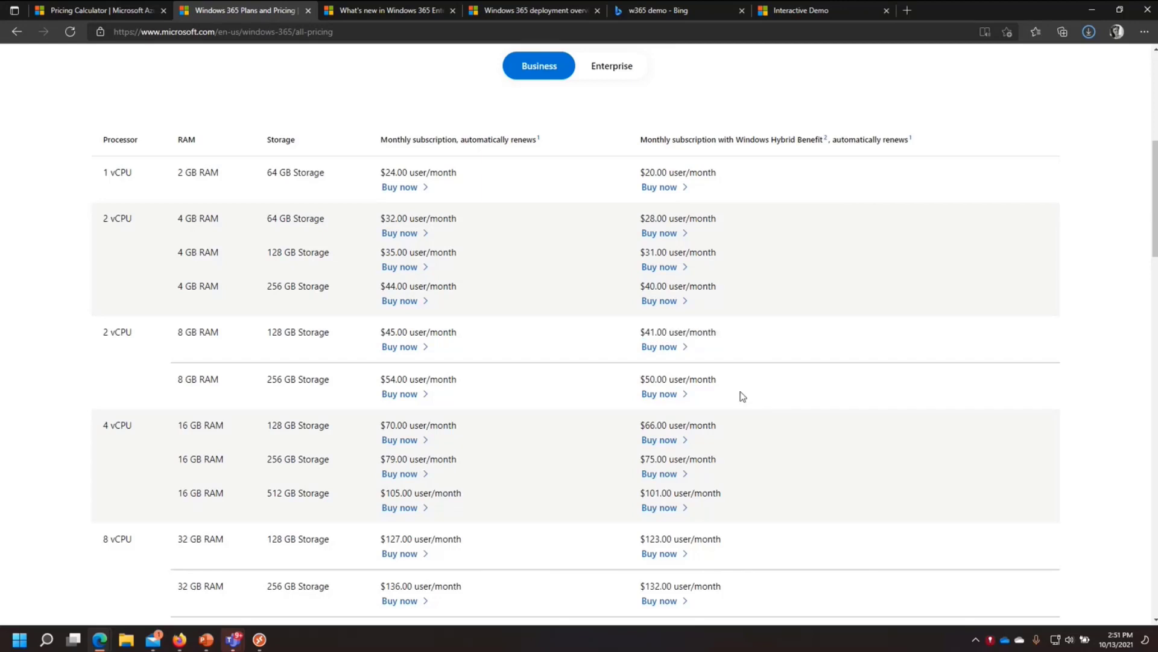
left_click_drag(634, 380, 740, 383)
left_click(772, 400)
Scroll the pricing table, then return to the Azure Pricing Calculator's $70.08/month estimate.
scroll(613, 310, "down", 5)
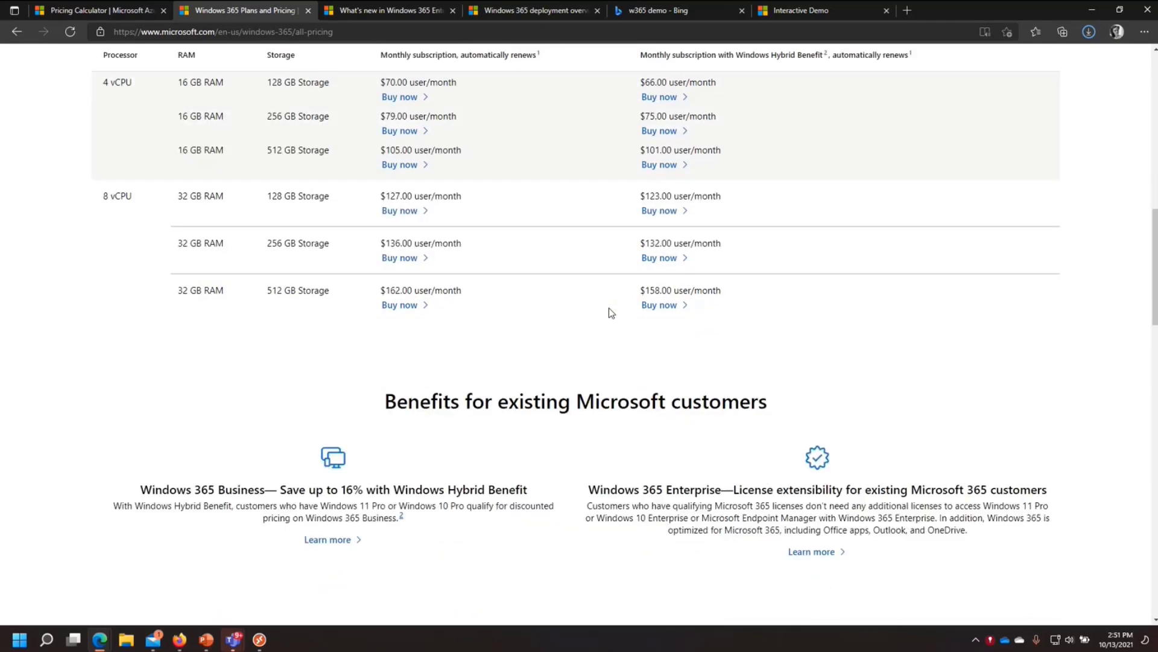
scroll(609, 311, "up", 4)
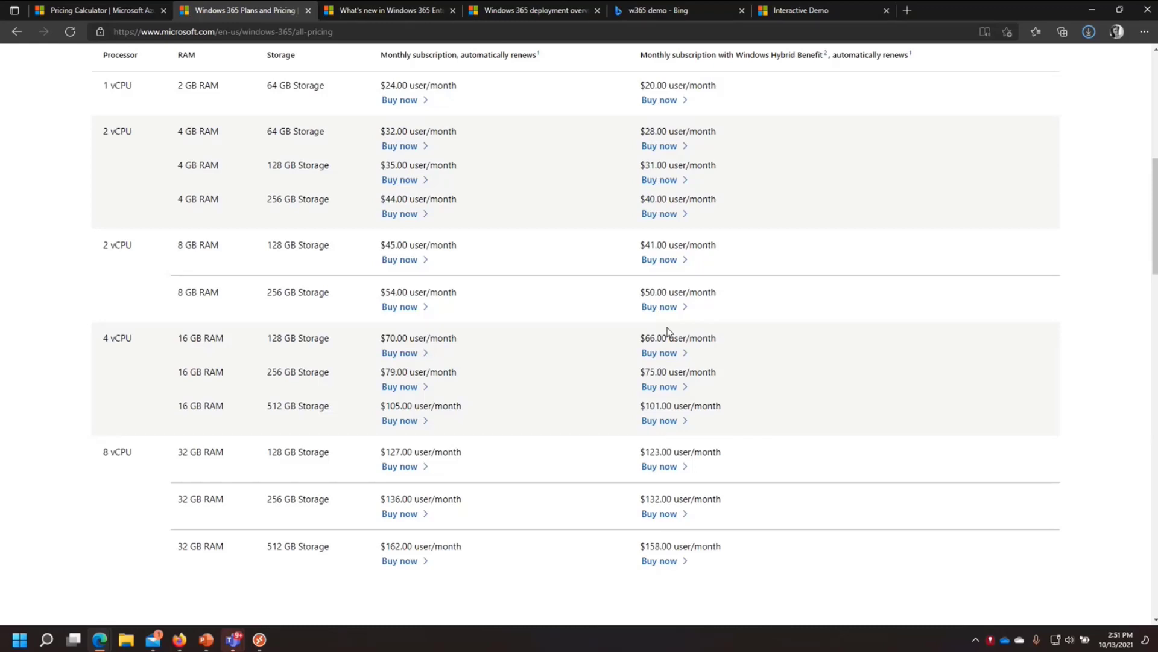
left_click(93, 12)
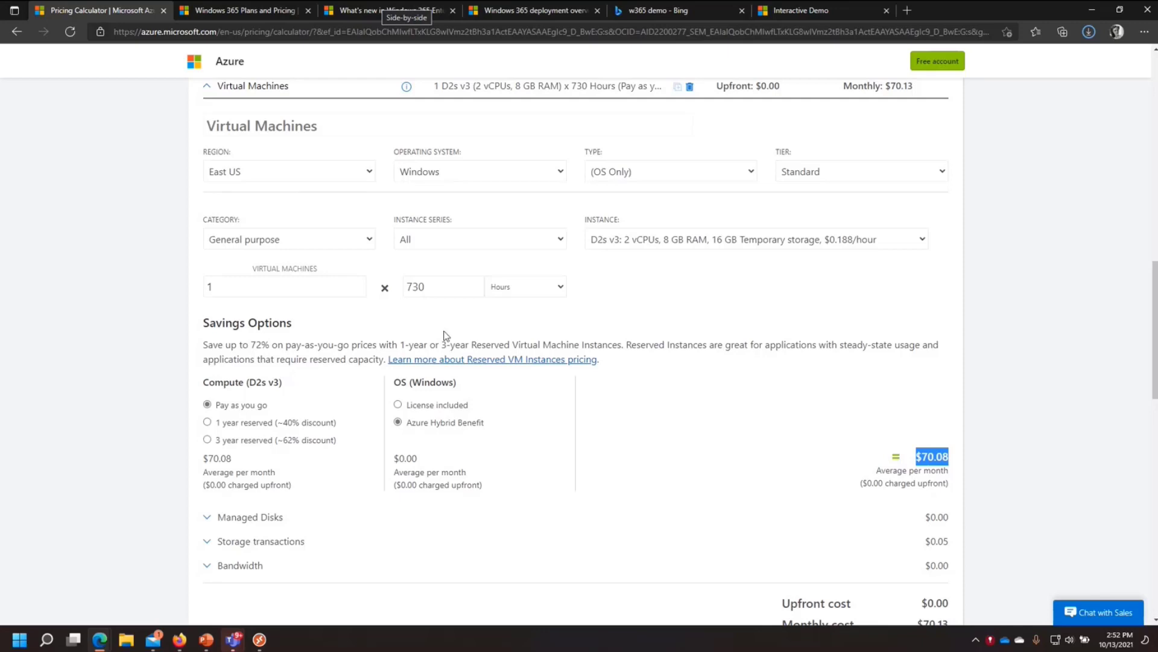
left_click(238, 7)
left_click(102, 6)
left_click(273, 12)
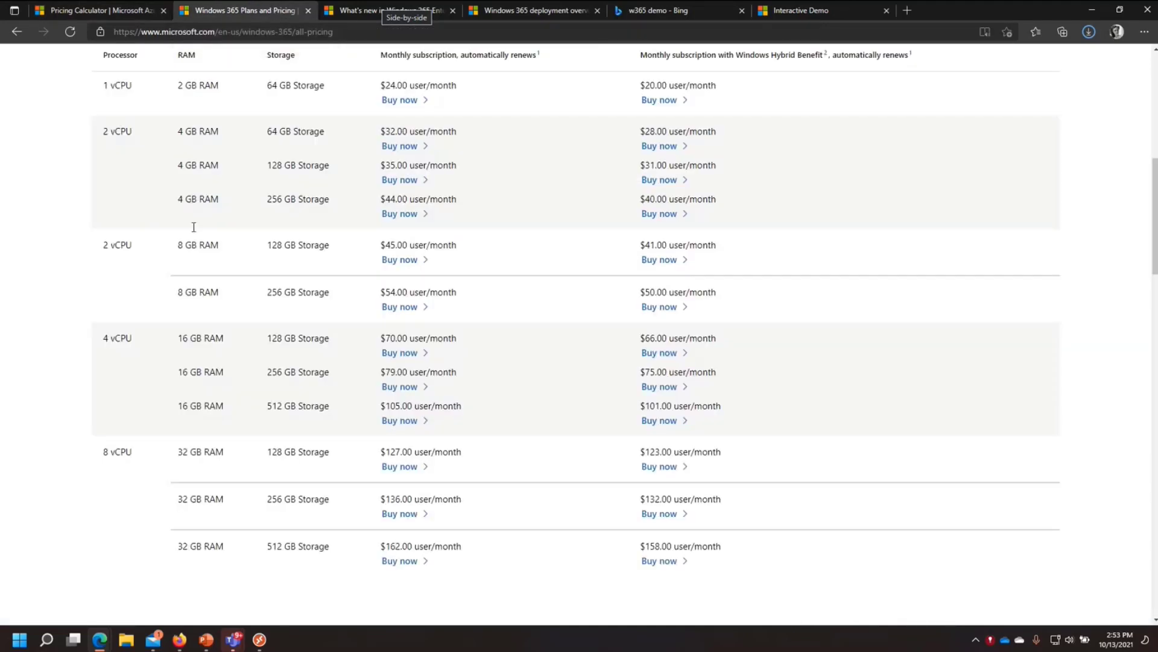
left_click_drag(100, 245, 758, 247)
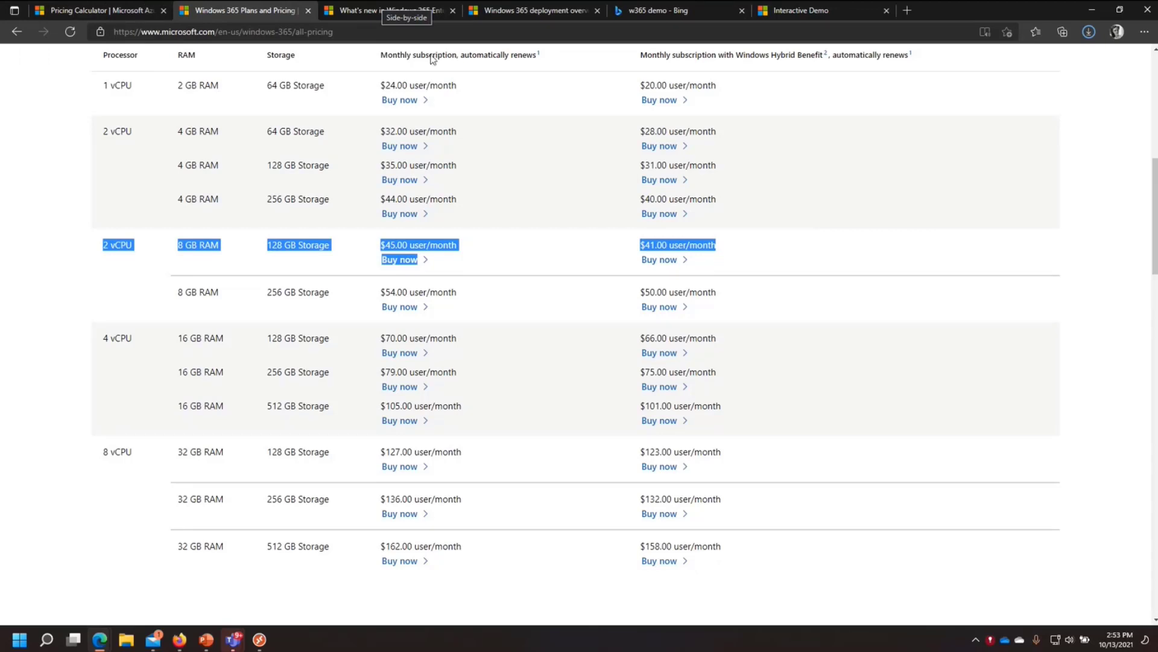
left_click(122, 11)
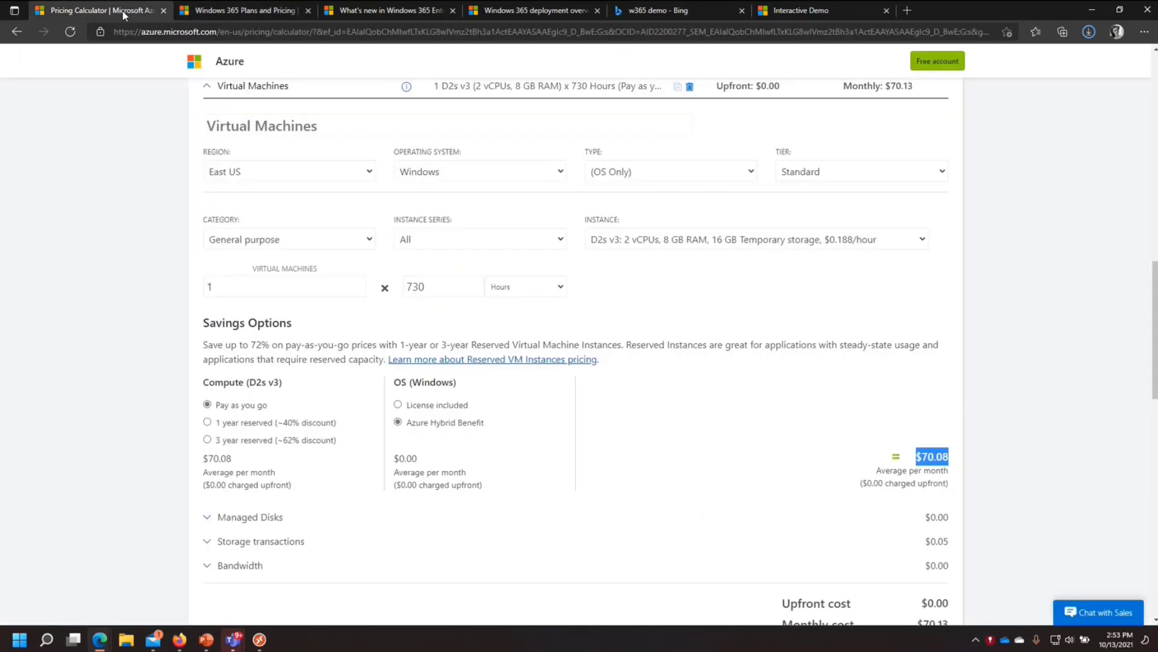